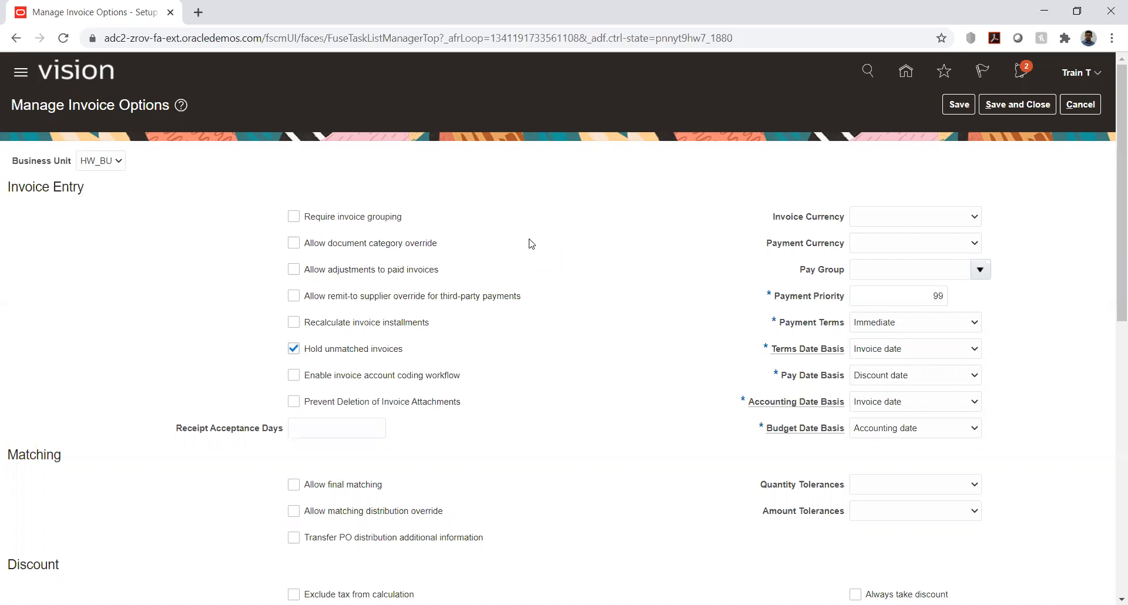
Set the default Invoice Currency in the Invoice Entry section to USD - US Dollar.
{"action": "left_click", "coordinate": [921, 219]}
{"action": "left_click", "coordinate": [732, 268]}
{"action": "left_click_drag", "start_coordinate": [775, 221], "coordinate": [844, 223]}
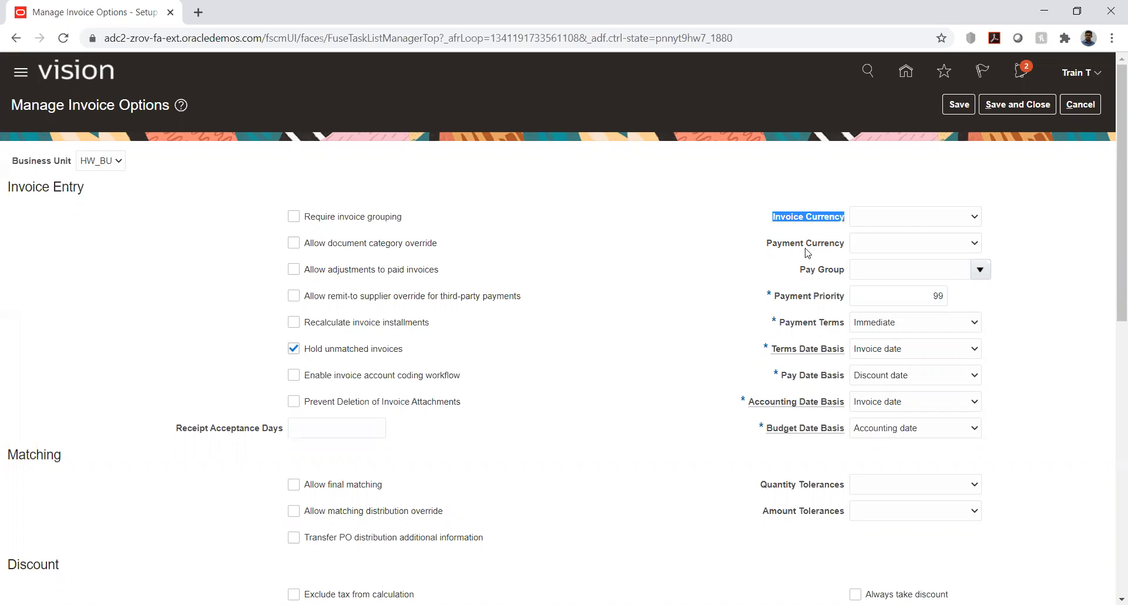
{"action": "left_click_drag", "start_coordinate": [768, 247], "coordinate": [843, 246]}
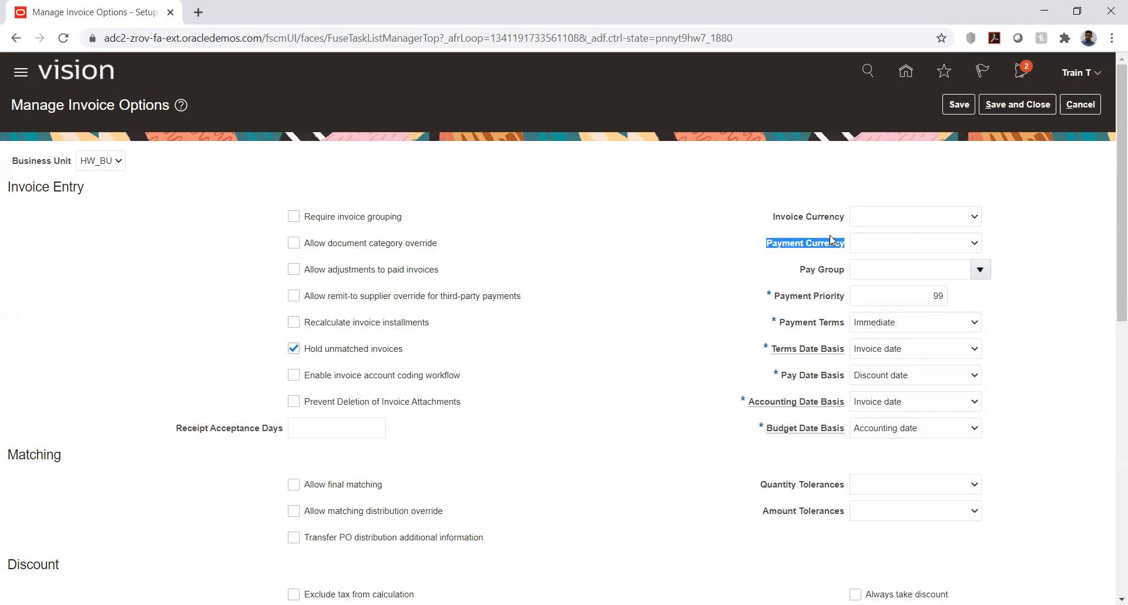
{"action": "left_click", "coordinate": [811, 233]}
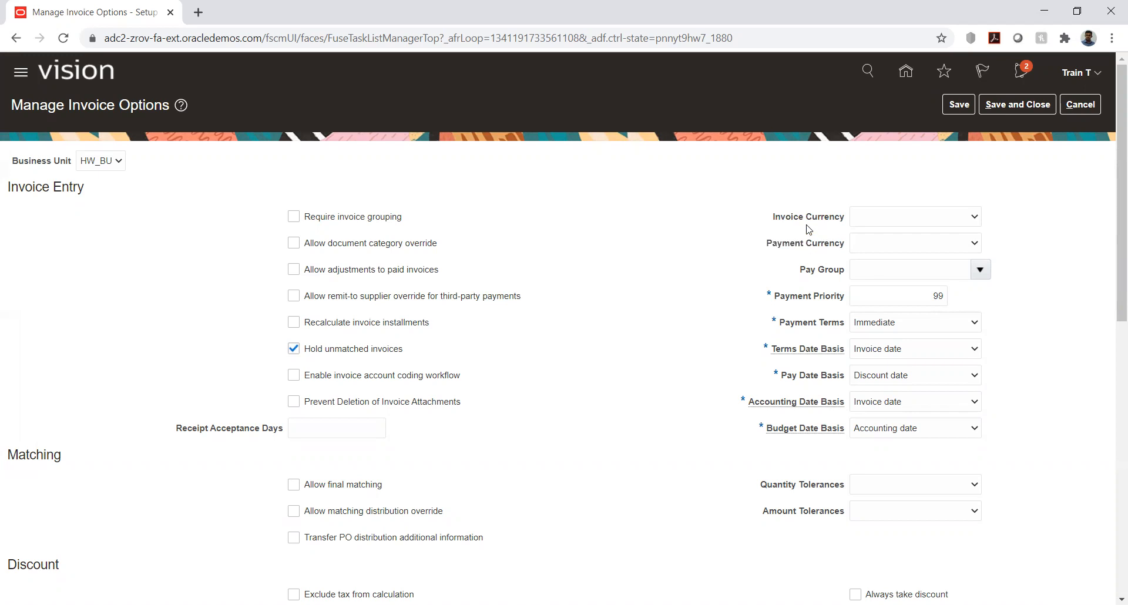
{"action": "left_click", "coordinate": [885, 217]}
{"action": "left_click", "coordinate": [885, 230]}
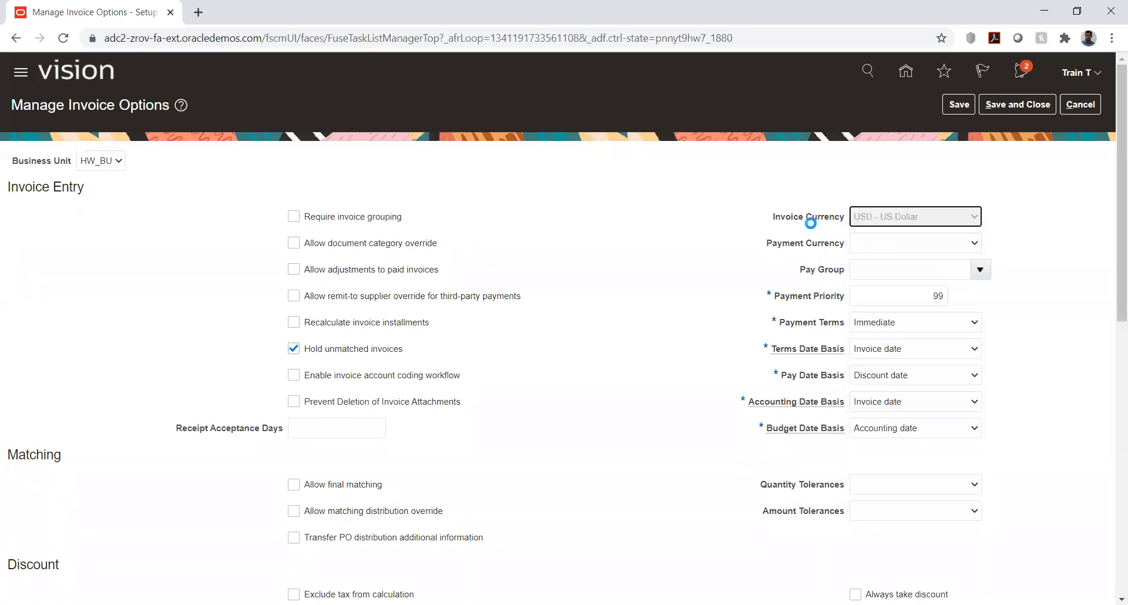
Set the default Payment Currency in the Invoice Entry section to INR - Indian Rupee.
{"action": "left_click", "coordinate": [933, 245]}
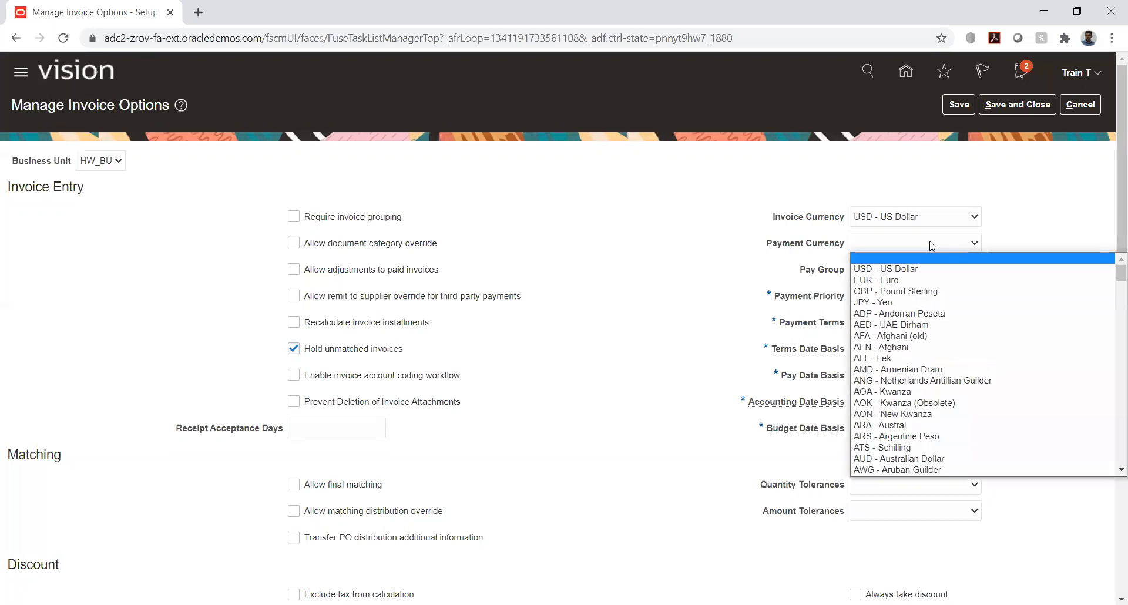
{"action": "left_click", "coordinate": [902, 281]}
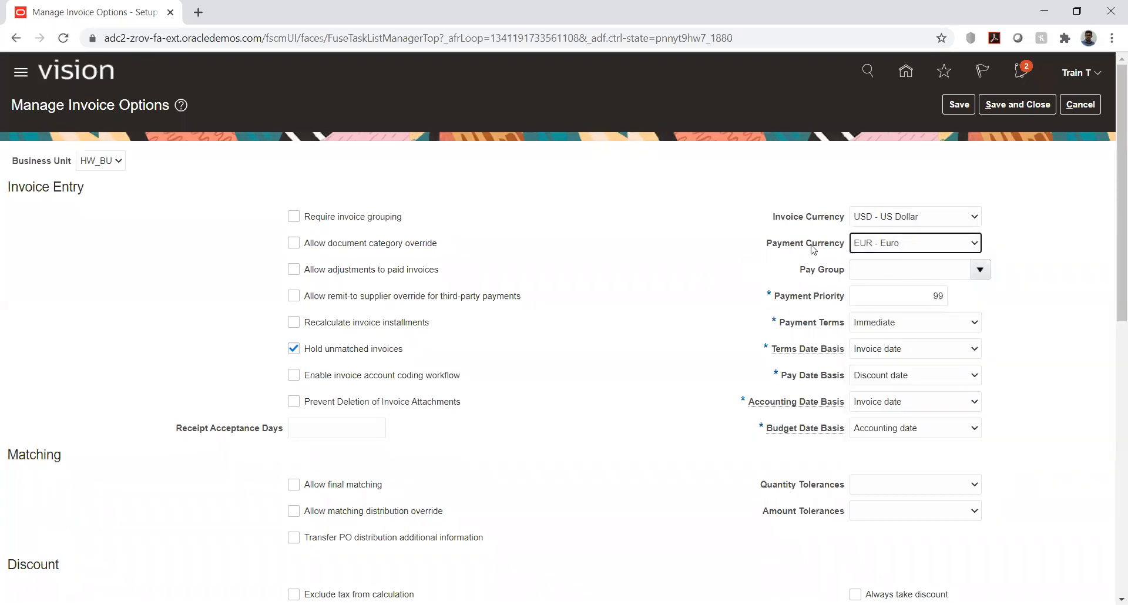
{"action": "left_click", "coordinate": [884, 242]}
{"action": "key", "text": "i"}
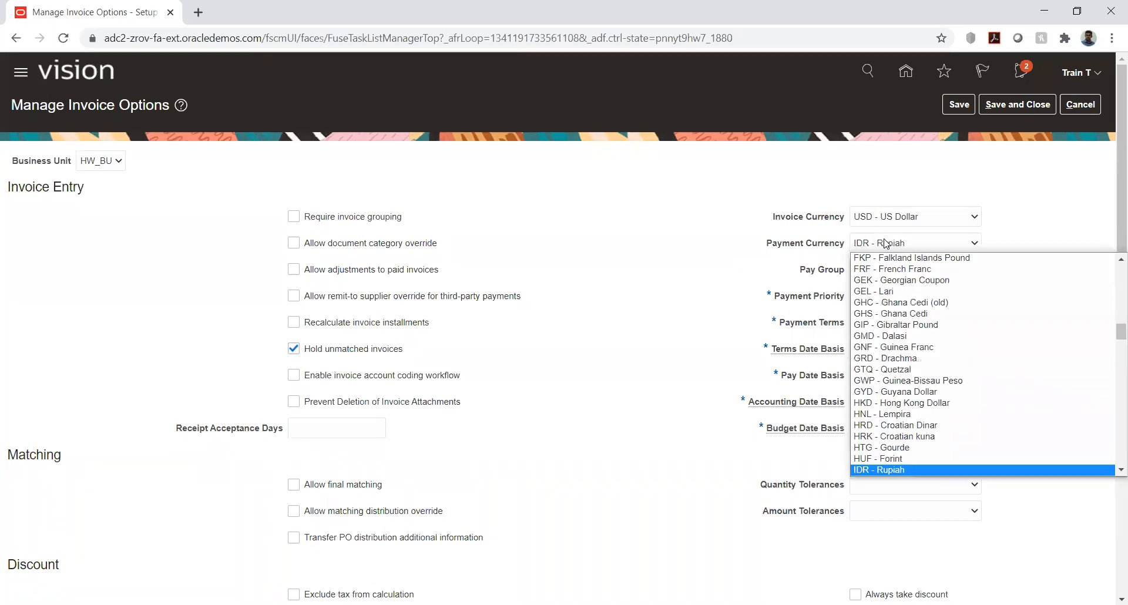
{"action": "key", "text": "Down"}
{"action": "key", "text": "Down"}
{"action": "key", "text": "Down"}
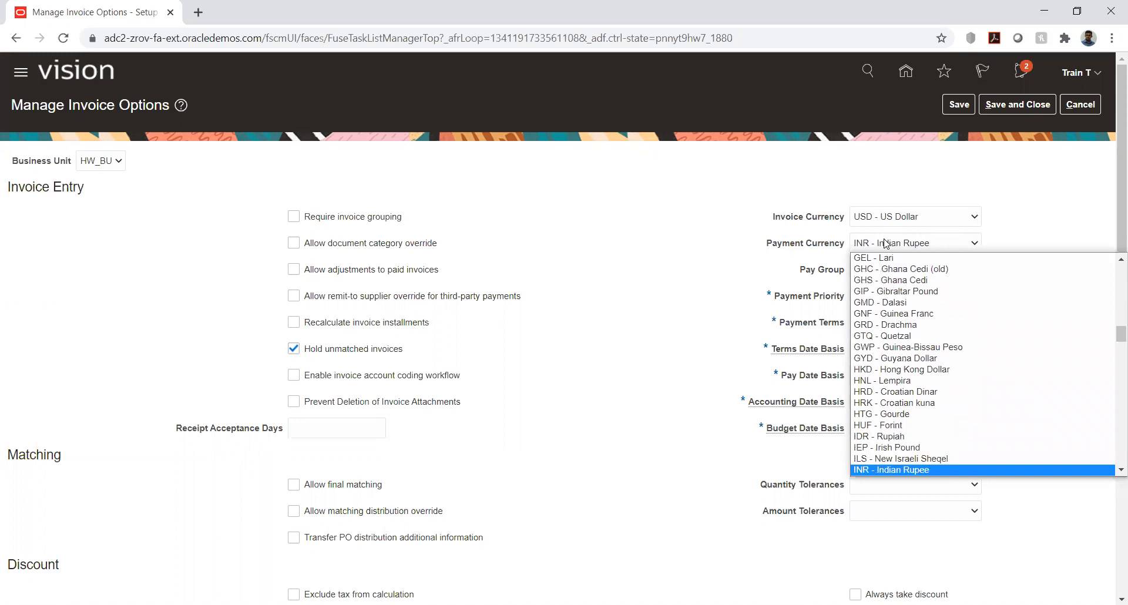
{"action": "key", "text": "Return"}
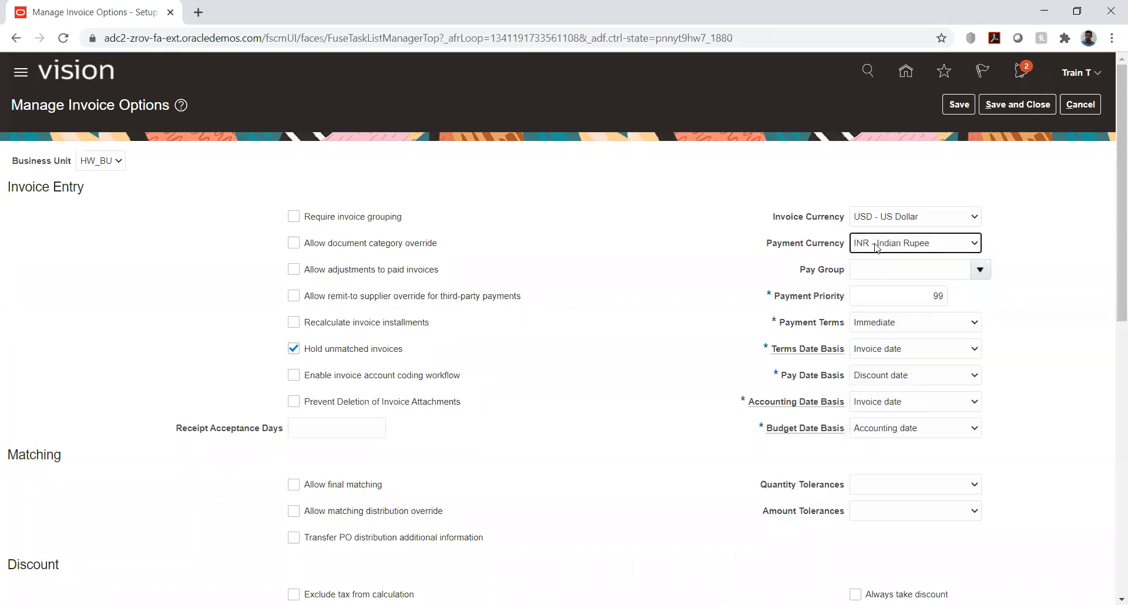
{"action": "left_click", "coordinate": [671, 267]}
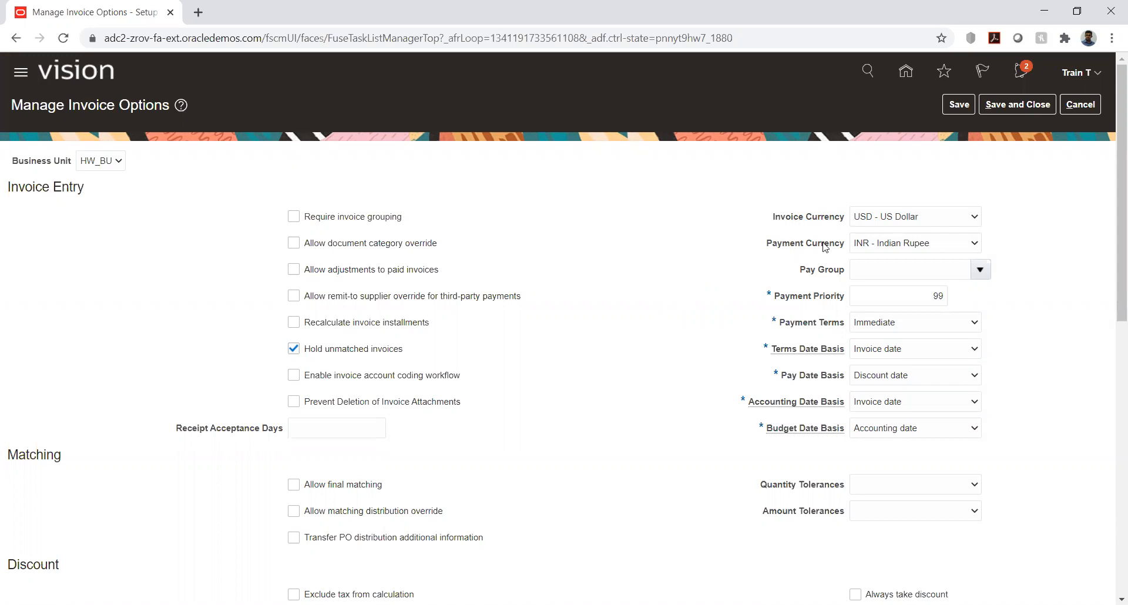
Set the Pay Group for invoice entry to Domestic.
{"action": "left_click", "coordinate": [980, 269]}
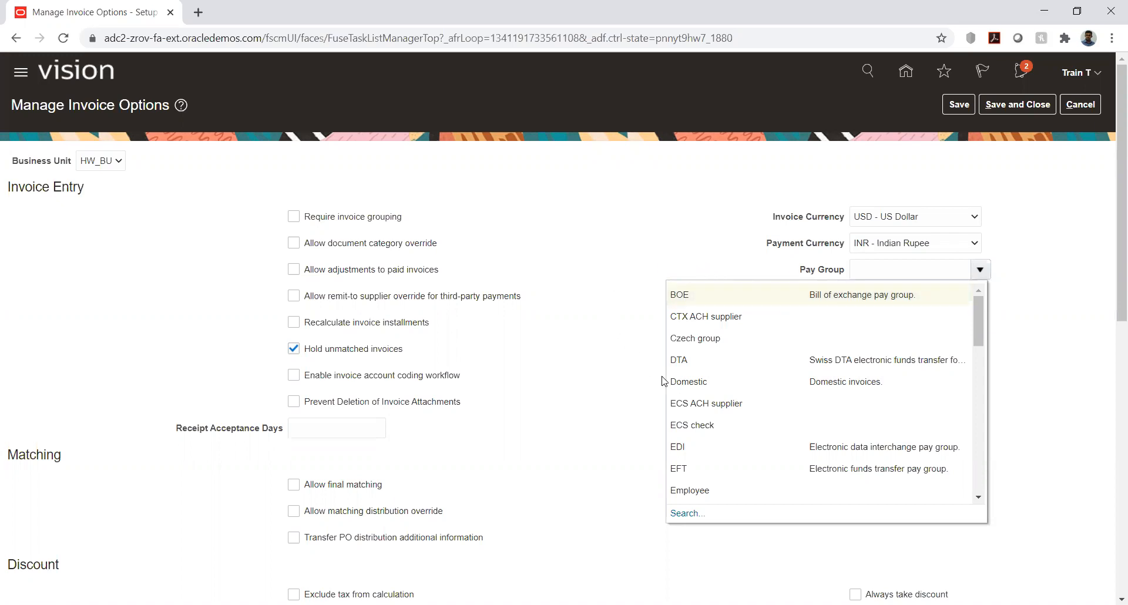
{"action": "left_click", "coordinate": [684, 382]}
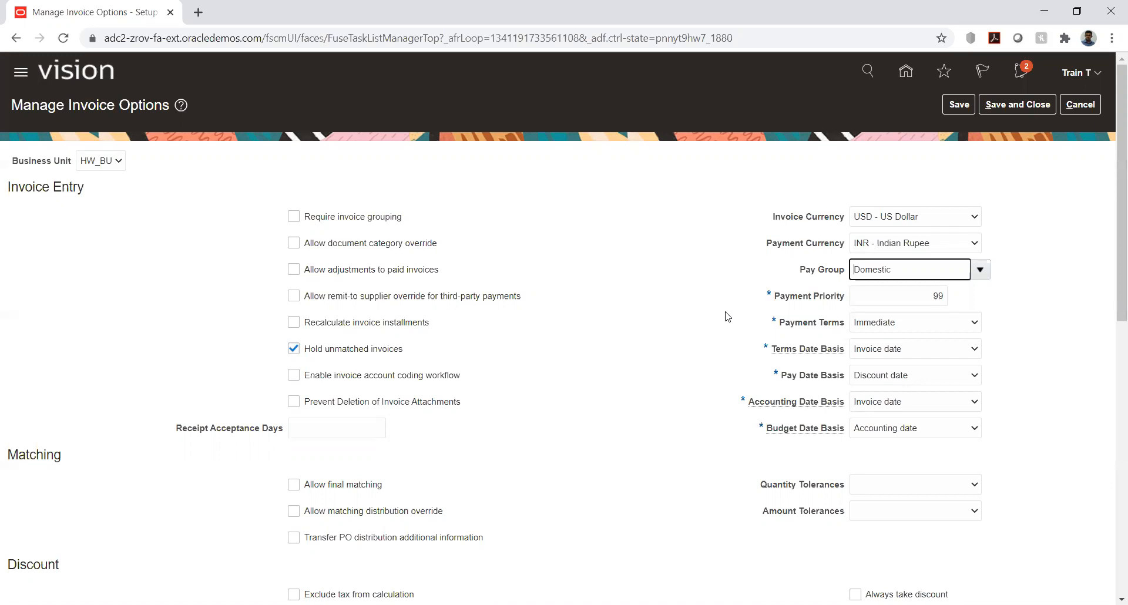
{"action": "left_click", "coordinate": [727, 316]}
Examine the Payment Priority setting in the Invoice Entry section.
{"action": "double_click", "coordinate": [787, 296]}
{"action": "left_click_drag", "start_coordinate": [823, 295], "coordinate": [844, 296]}
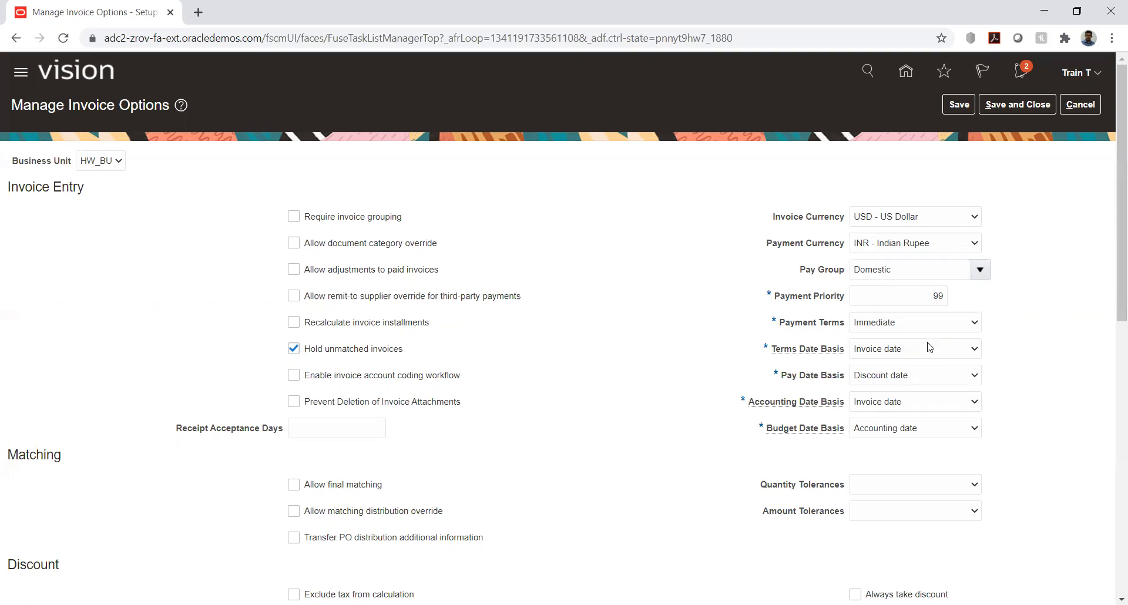
{"action": "left_click_drag", "start_coordinate": [781, 325], "coordinate": [808, 316]}
{"action": "left_click", "coordinate": [797, 303]}
{"action": "left_click_drag", "start_coordinate": [775, 299], "coordinate": [846, 300]}
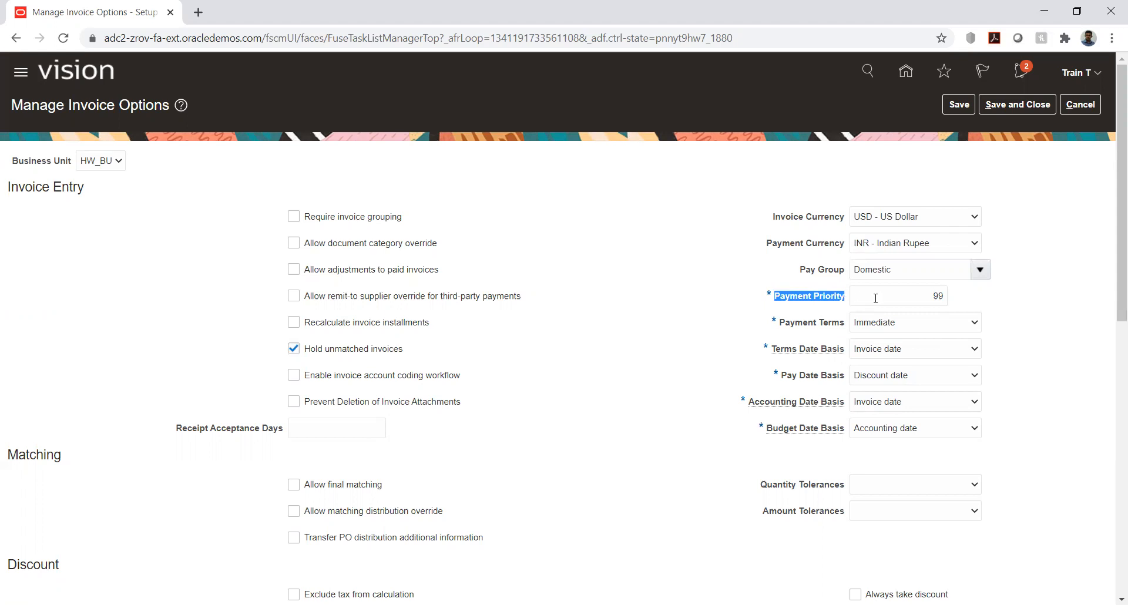
{"action": "left_click", "coordinate": [975, 298]}
{"action": "left_click_drag", "start_coordinate": [775, 297], "coordinate": [848, 301]}
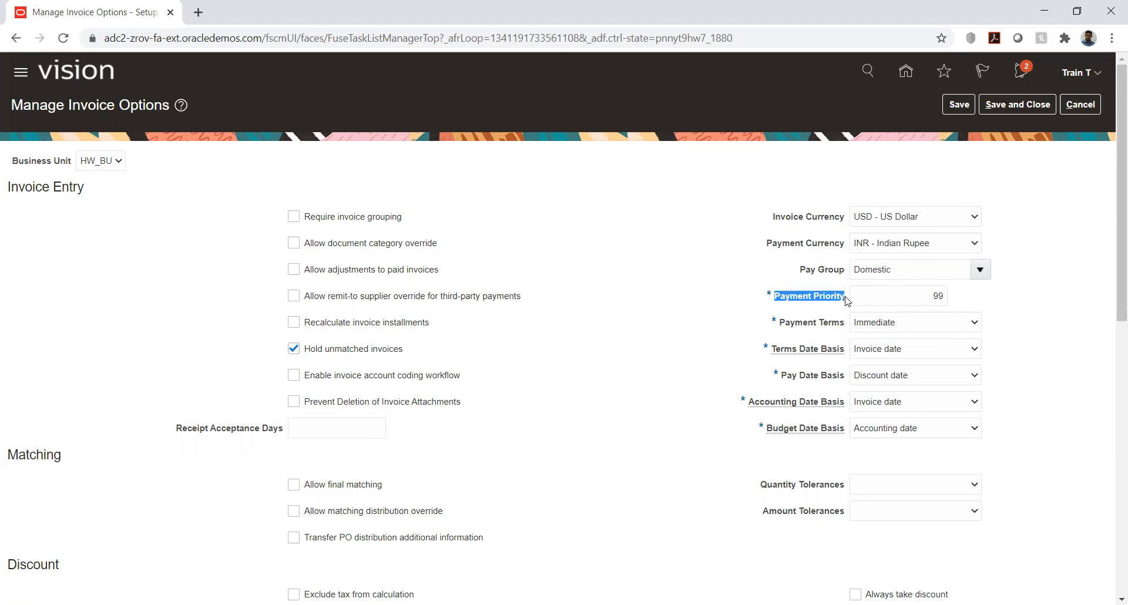
{"action": "left_click", "coordinate": [758, 325]}
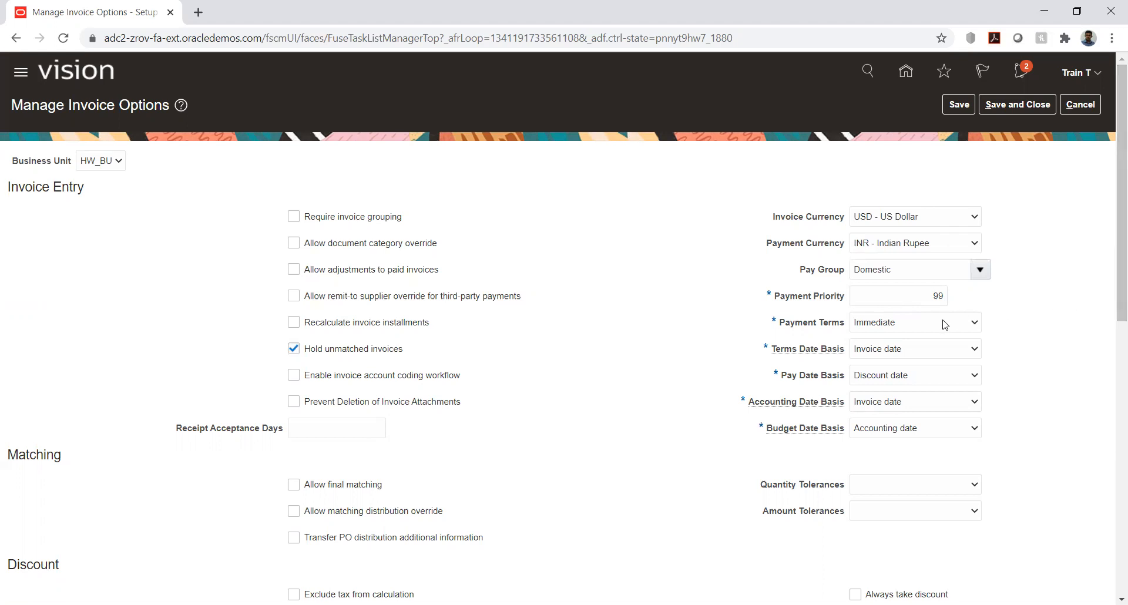
Check which Payment Terms and Business Unit choices are available for the invoice options.
{"action": "left_click", "coordinate": [910, 331]}
{"action": "left_click", "coordinate": [1030, 322]}
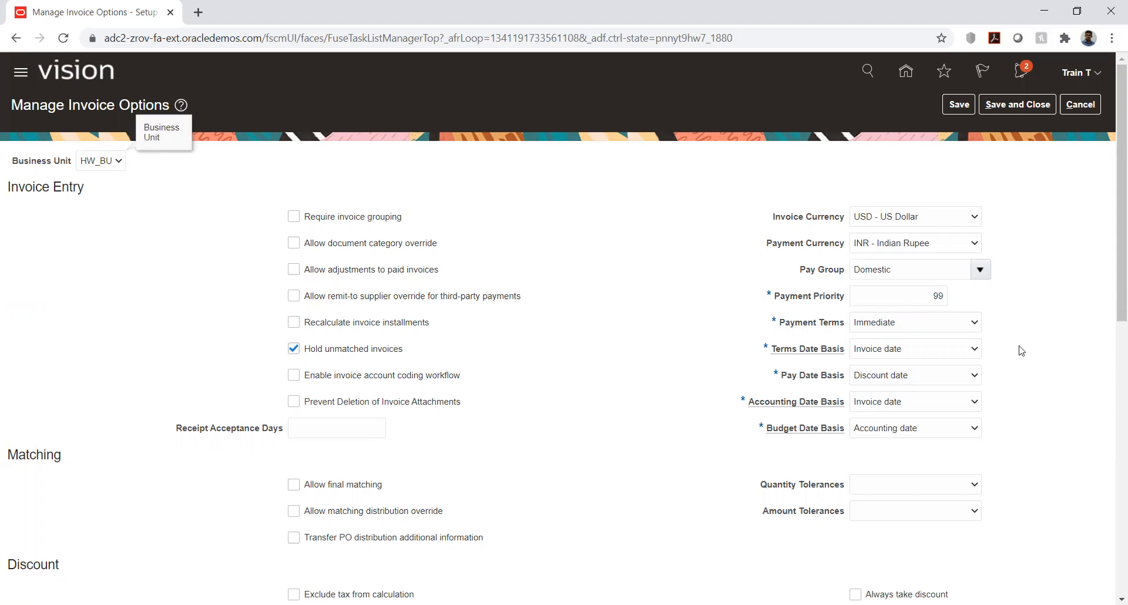
{"action": "left_click", "coordinate": [938, 323]}
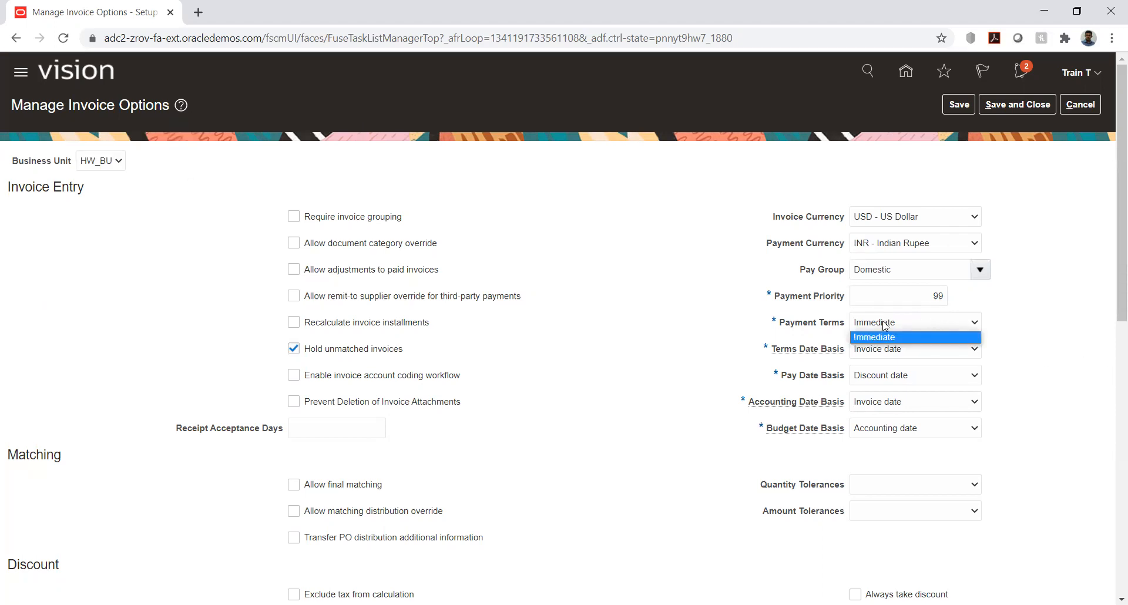
{"action": "left_click", "coordinate": [100, 165]}
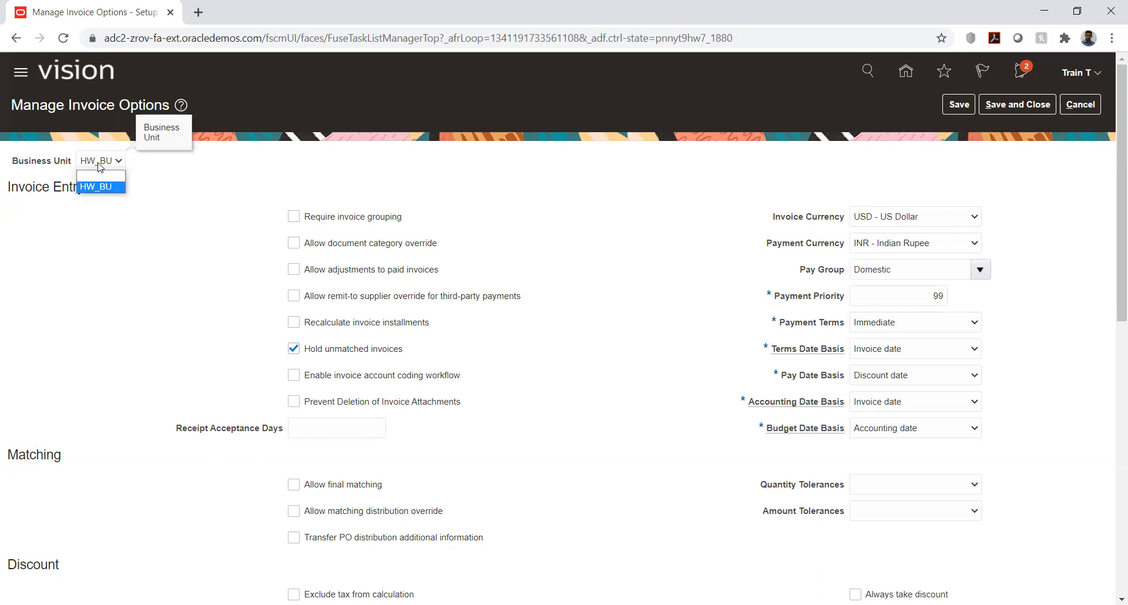
{"action": "left_click", "coordinate": [200, 185]}
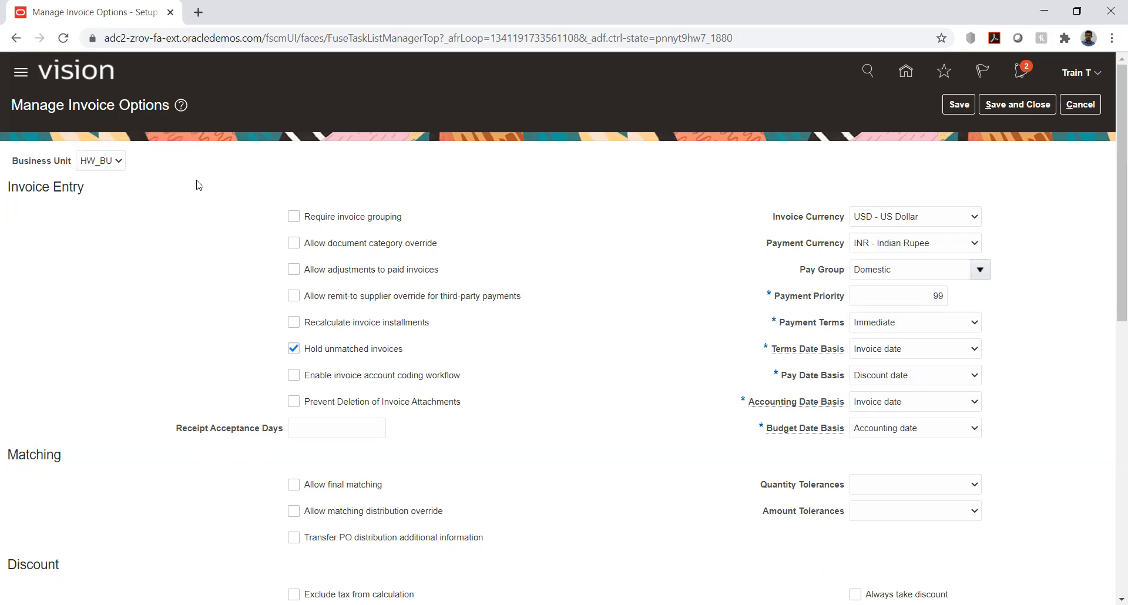
{"action": "left_click", "coordinate": [934, 324]}
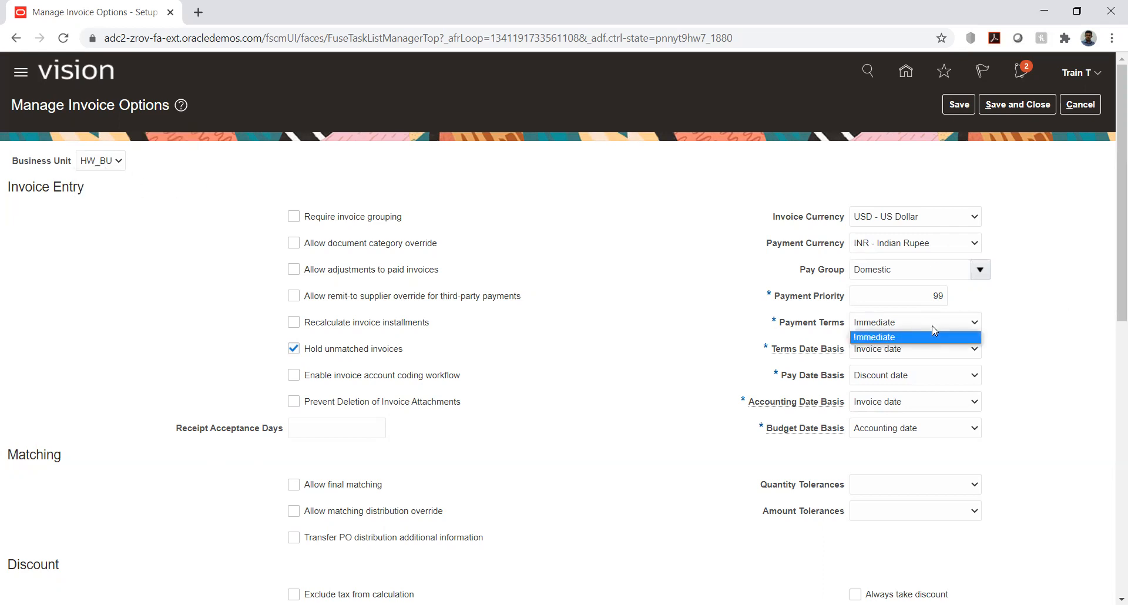
{"action": "left_click", "coordinate": [1016, 328]}
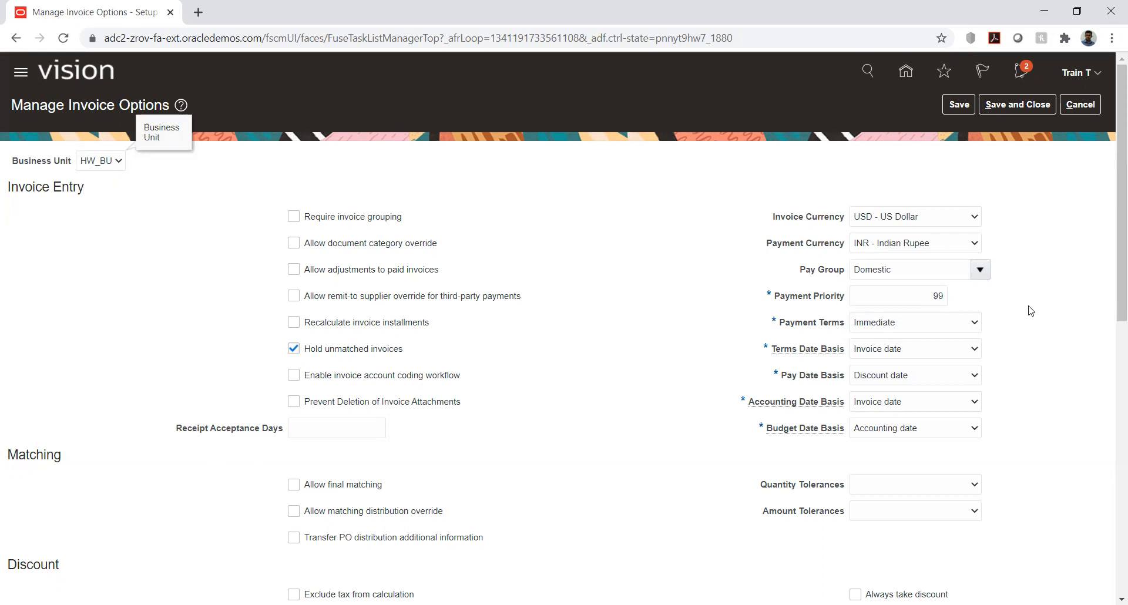
{"action": "left_click", "coordinate": [920, 329]}
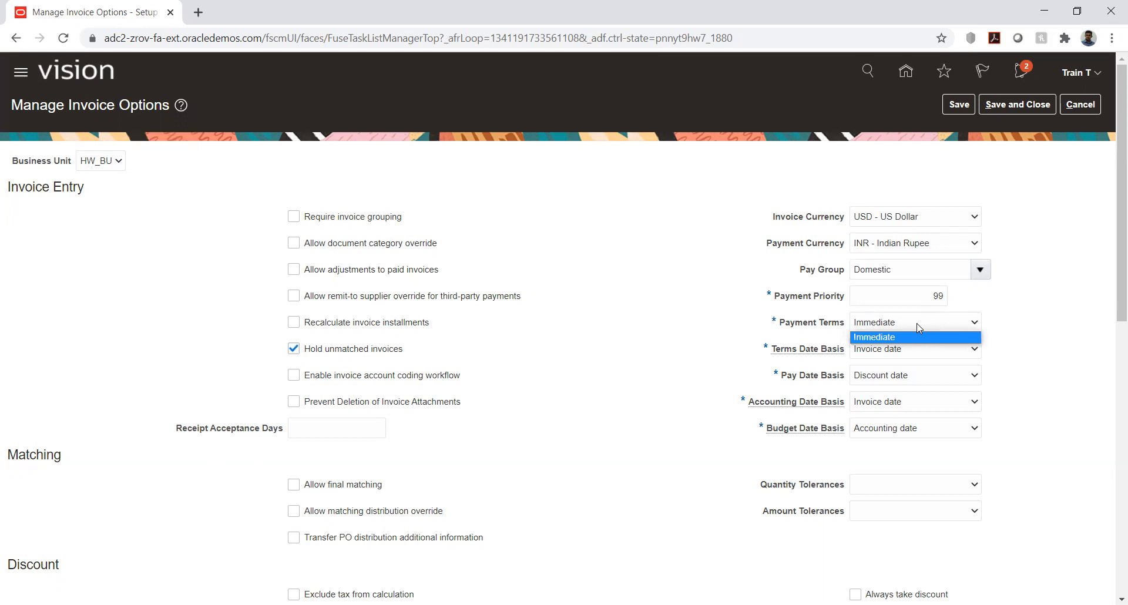
{"action": "left_click", "coordinate": [1054, 320]}
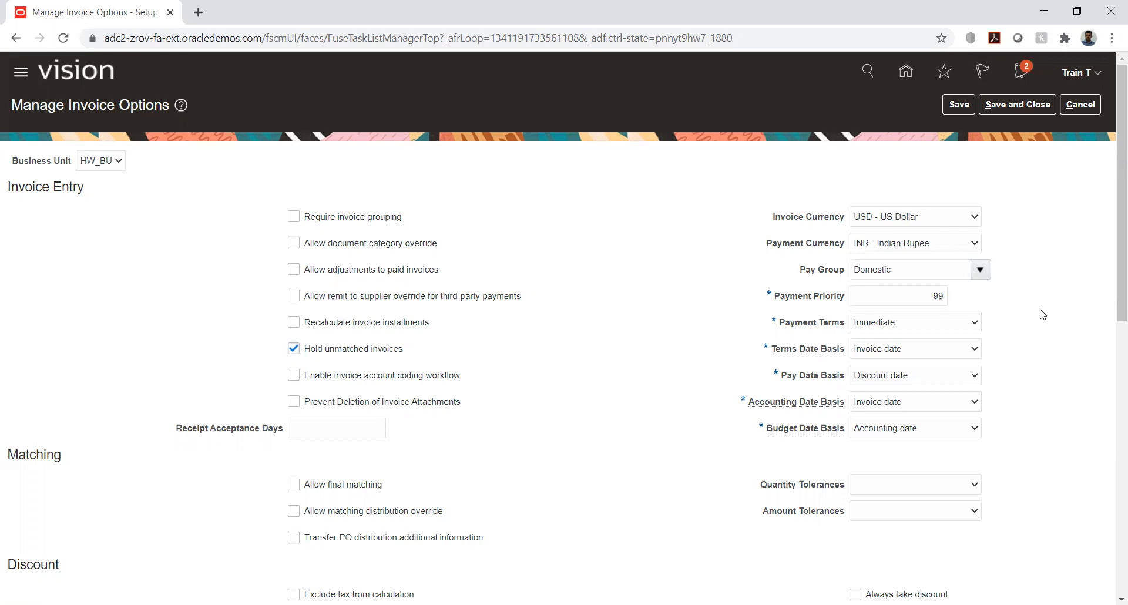
Review the Payment Terms choices again together with the Terms Date Basis setting for invoice entry.
{"action": "scroll", "coordinate": [1053, 355], "scroll_direction": "down", "scroll_amount": 3}
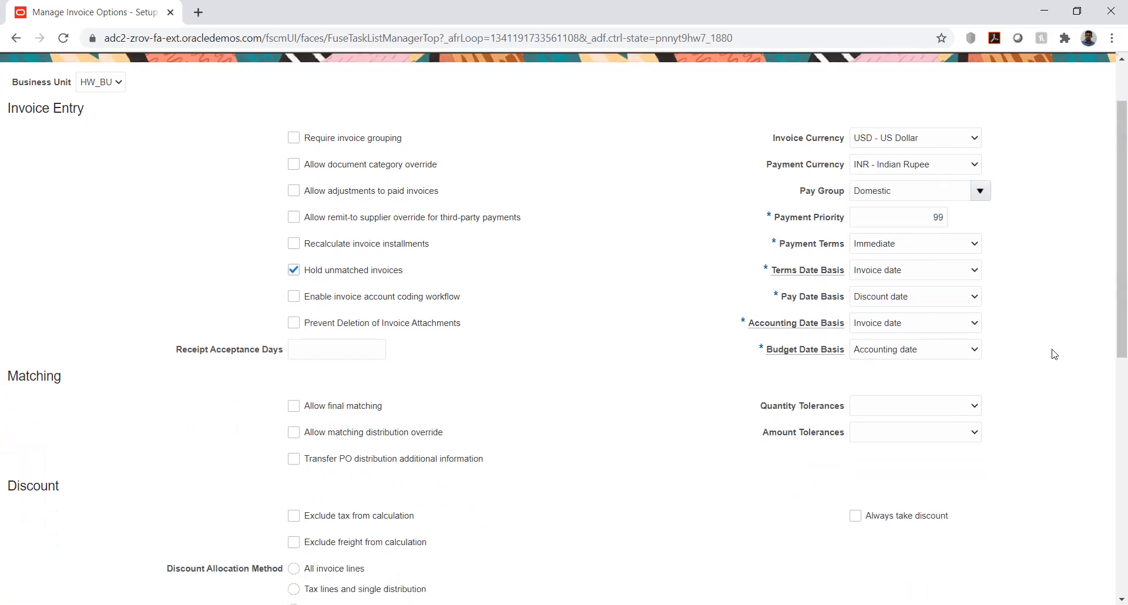
{"action": "left_click_drag", "start_coordinate": [779, 175], "coordinate": [843, 181]}
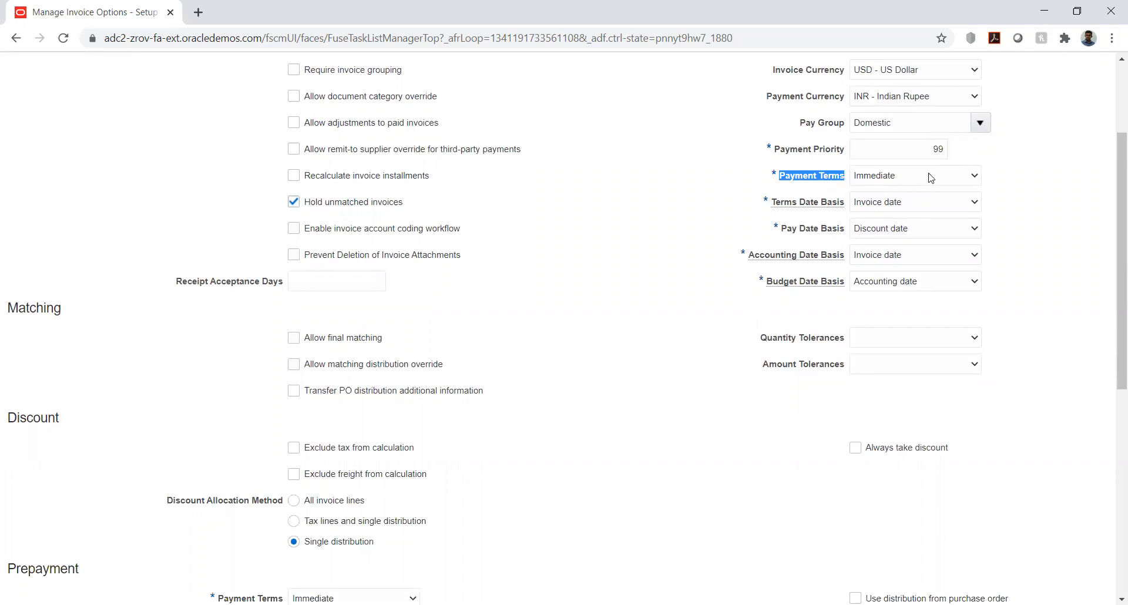
{"action": "left_click", "coordinate": [946, 176]}
{"action": "left_click", "coordinate": [1013, 178]}
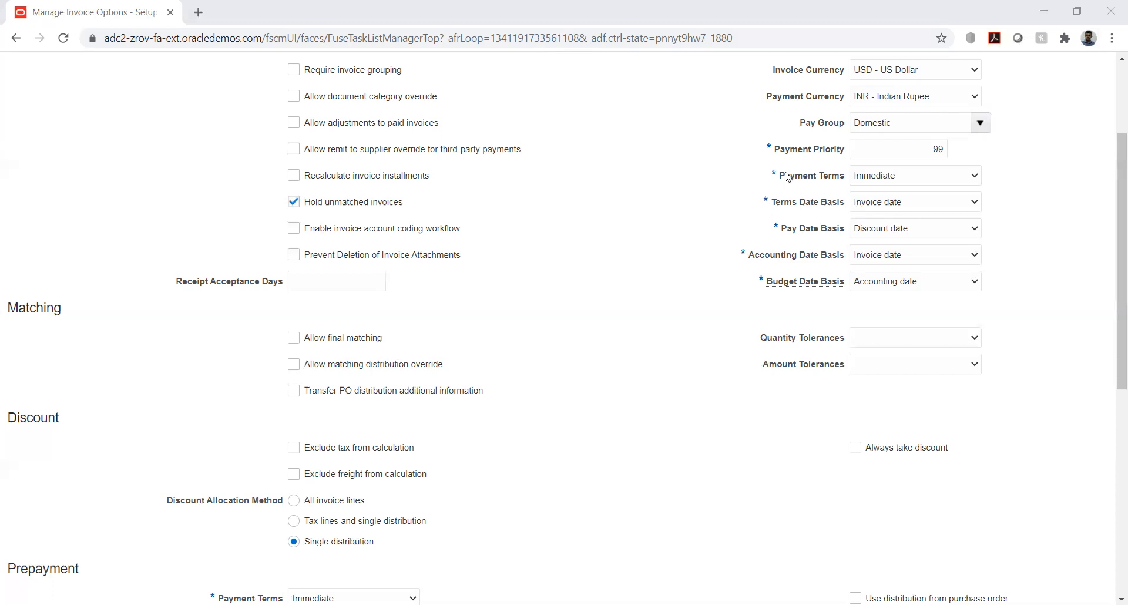
{"action": "left_click_drag", "start_coordinate": [778, 175], "coordinate": [842, 180]}
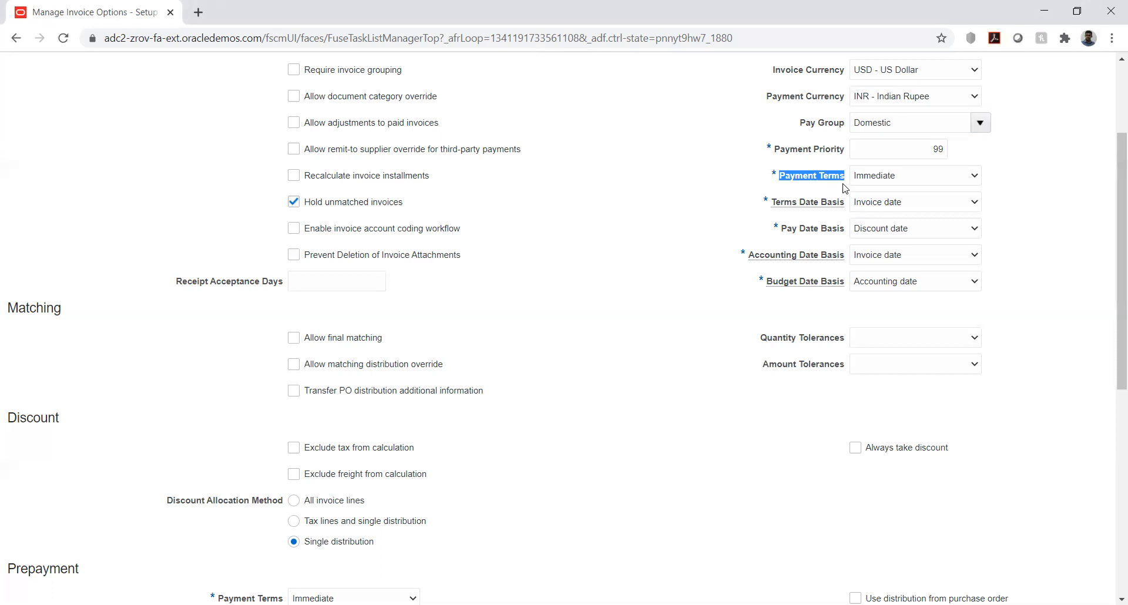
{"action": "left_click_drag", "start_coordinate": [778, 205], "coordinate": [846, 203]}
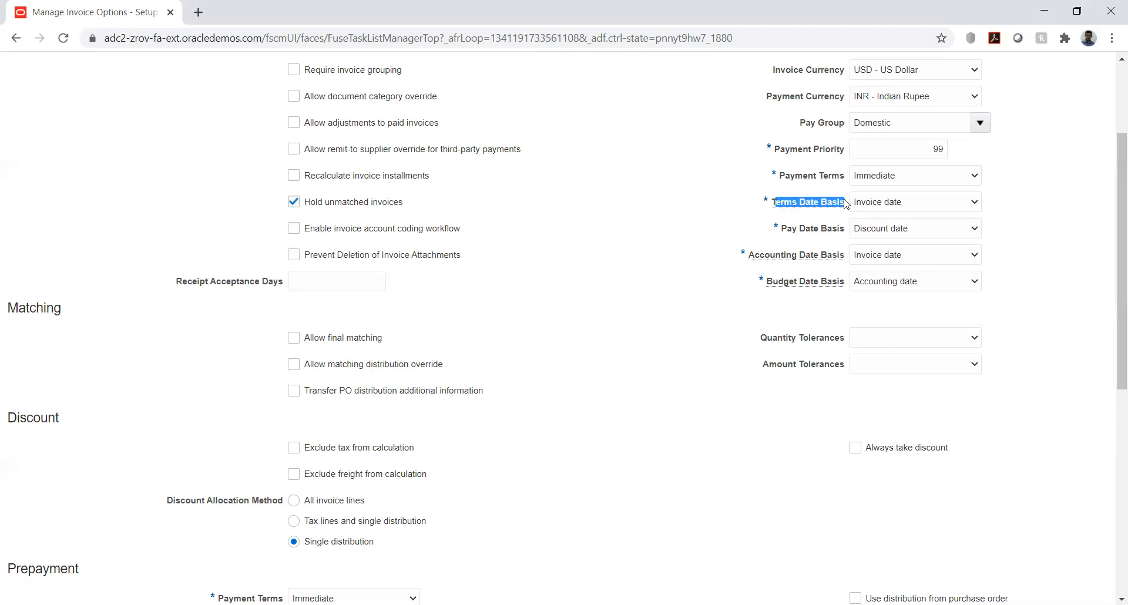
{"action": "left_click", "coordinate": [902, 179]}
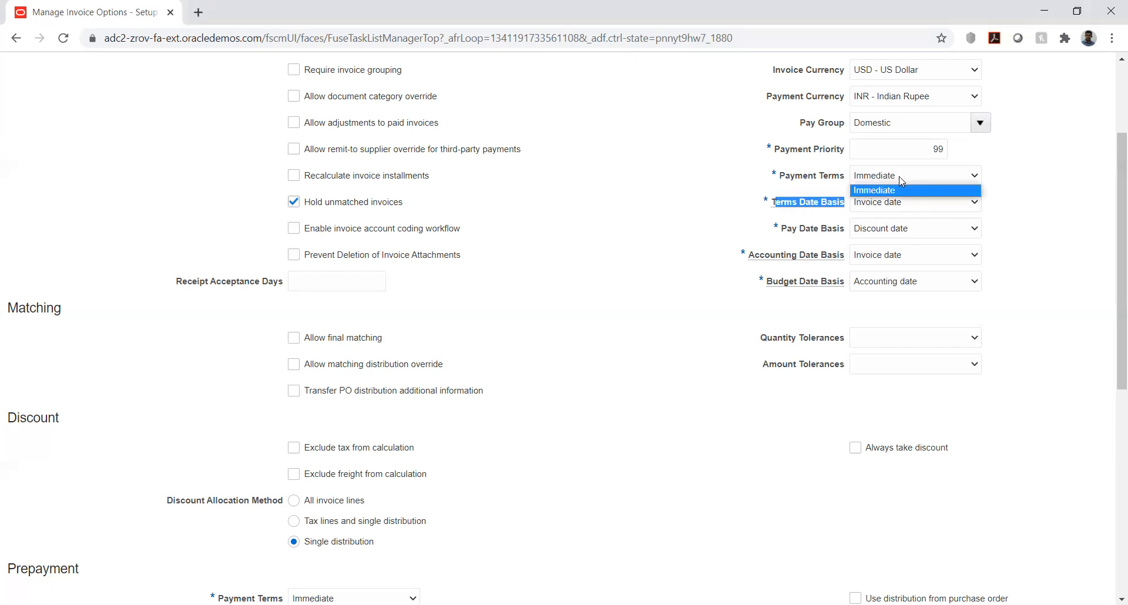
{"action": "left_click", "coordinate": [902, 176]}
{"action": "left_click", "coordinate": [902, 179]}
{"action": "left_click", "coordinate": [904, 179]}
{"action": "left_click", "coordinate": [1010, 203]}
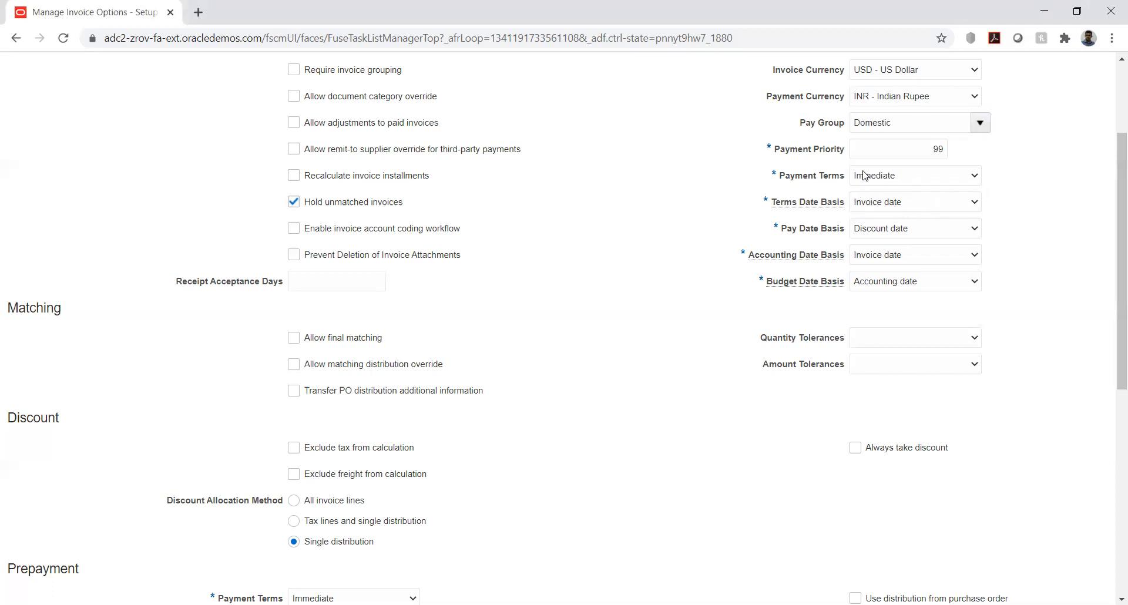
Select Invoice date as the Terms Date Basis and view the Pay Date Basis choices.
{"action": "left_click", "coordinate": [922, 207]}
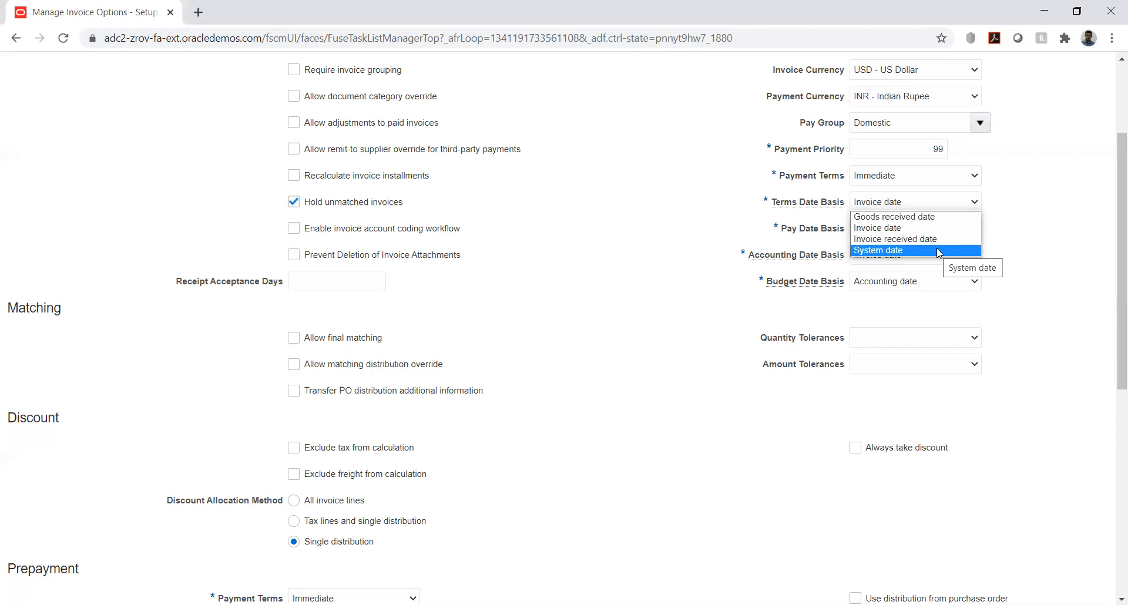
{"action": "left_click", "coordinate": [883, 233]}
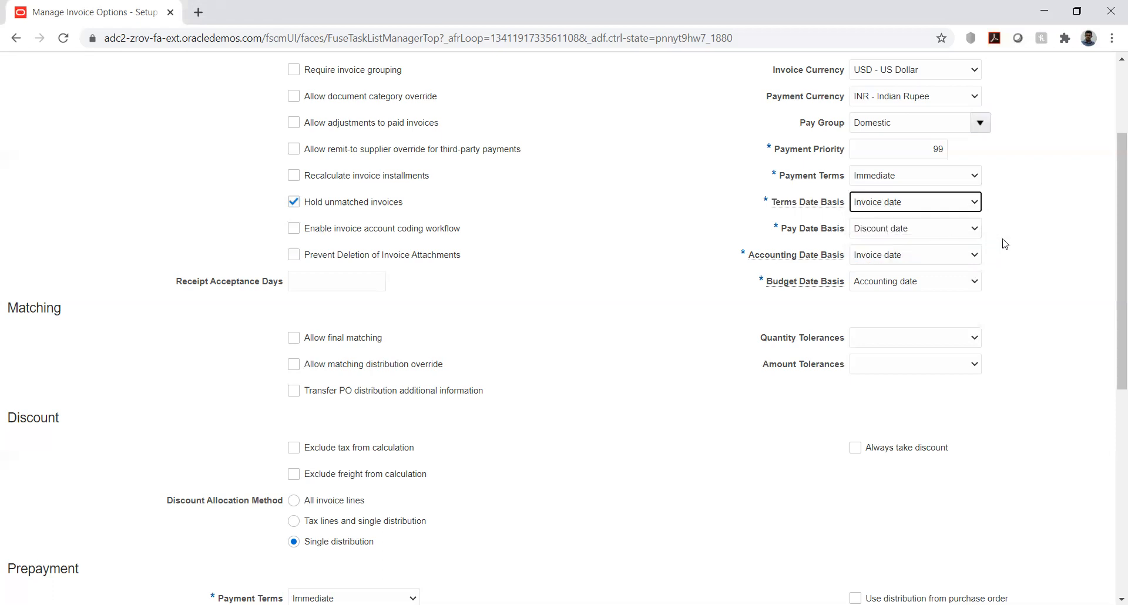
{"action": "left_click", "coordinate": [923, 232]}
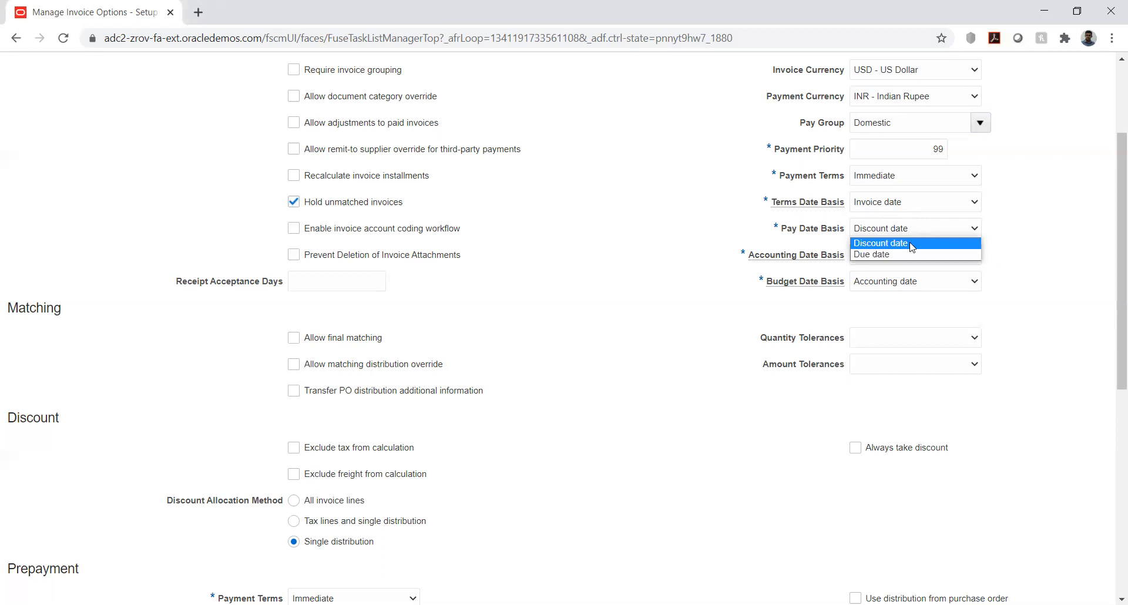
{"action": "left_click", "coordinate": [1021, 213]}
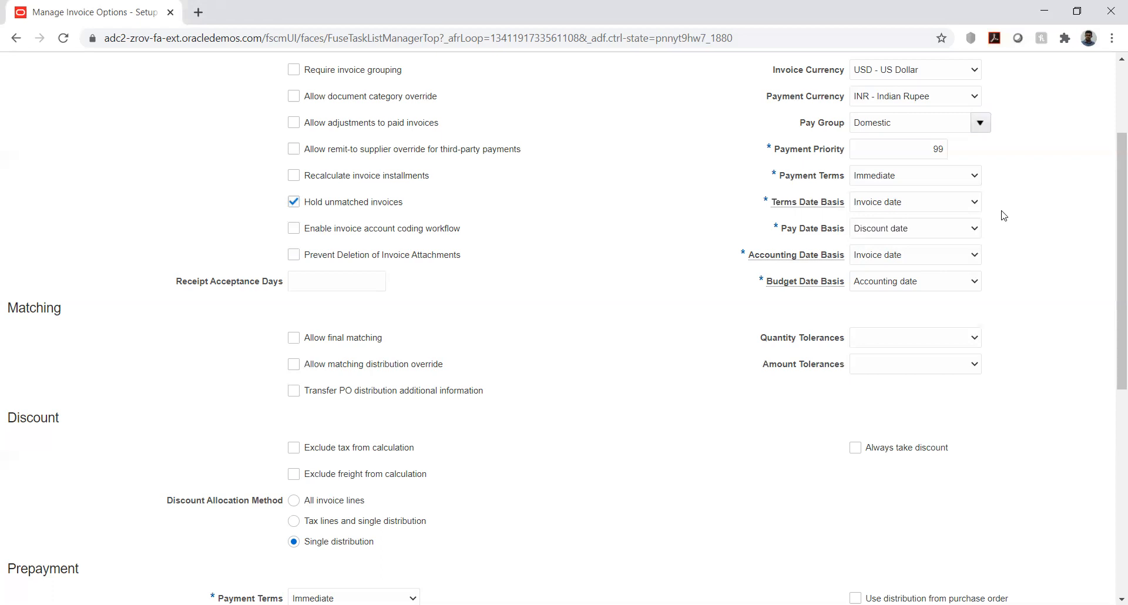
Compare the Payment Terms choices with the Terms Date Basis choices in the Invoice Entry section.
{"action": "left_click", "coordinate": [915, 176]}
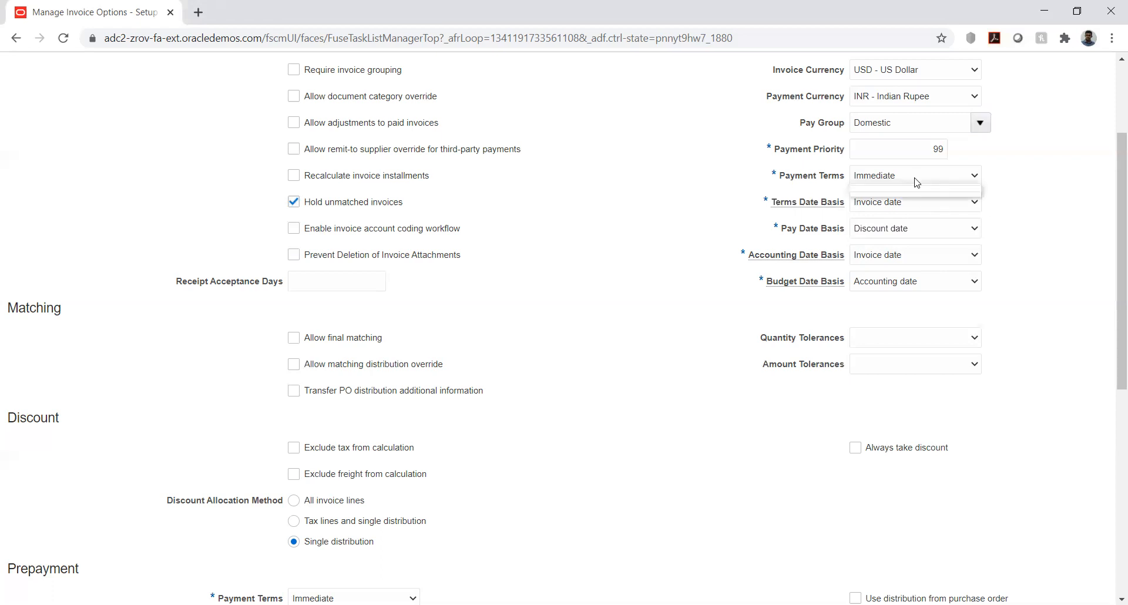
{"action": "left_click", "coordinate": [1006, 177]}
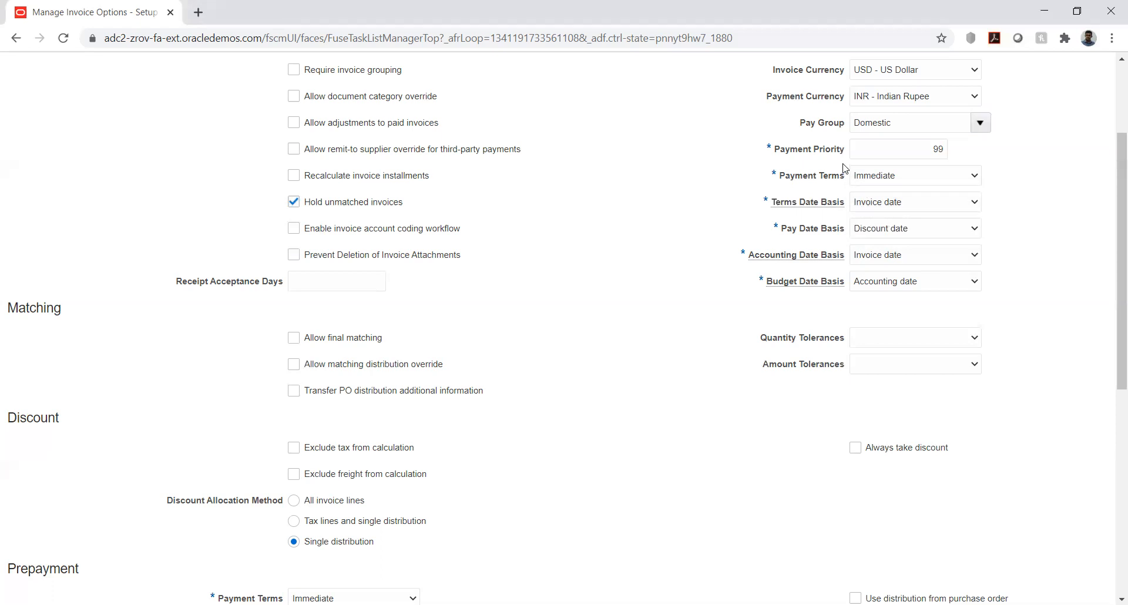
{"action": "left_click", "coordinate": [894, 205]}
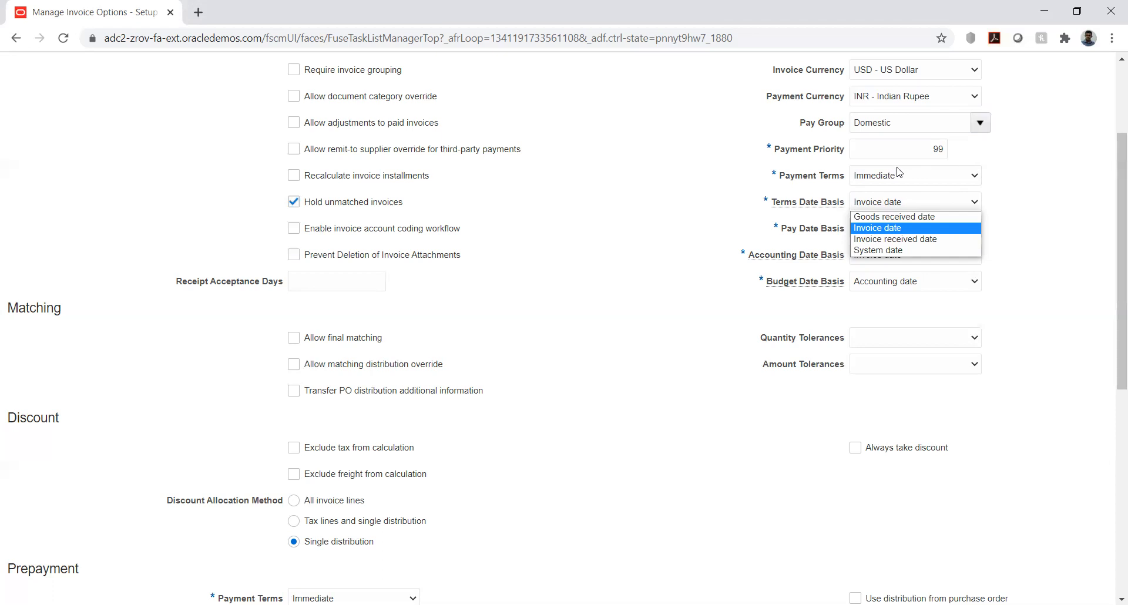
{"action": "left_click", "coordinate": [997, 171]}
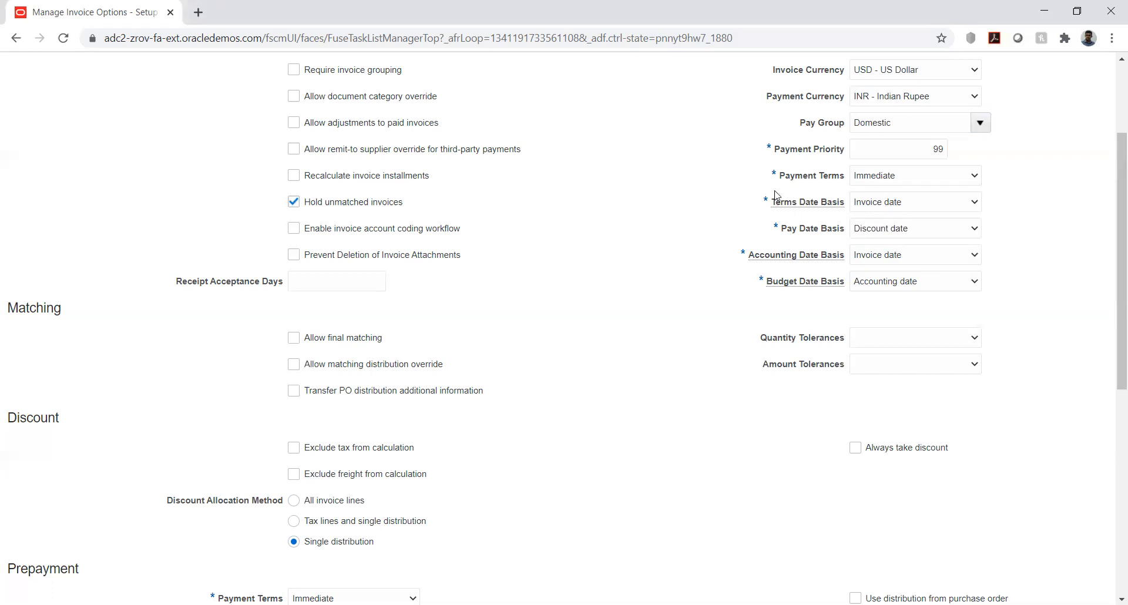
{"action": "left_click", "coordinate": [875, 202]}
{"action": "left_click", "coordinate": [742, 189]}
{"action": "left_click", "coordinate": [946, 179]}
{"action": "left_click", "coordinate": [1022, 179]}
{"action": "left_click", "coordinate": [947, 203]}
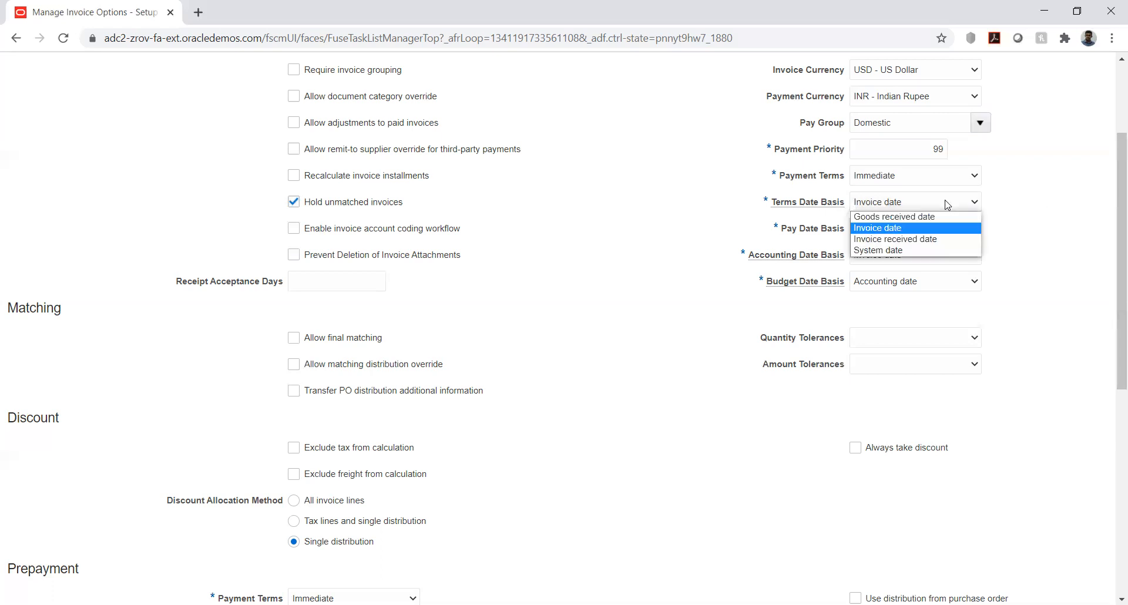
{"action": "left_click", "coordinate": [1037, 197]}
Review each available Terms Date Basis choice again, including System date and Invoice received date, without changing the selection.
{"action": "scroll", "coordinate": [1037, 197], "scroll_direction": "up", "scroll_amount": 1}
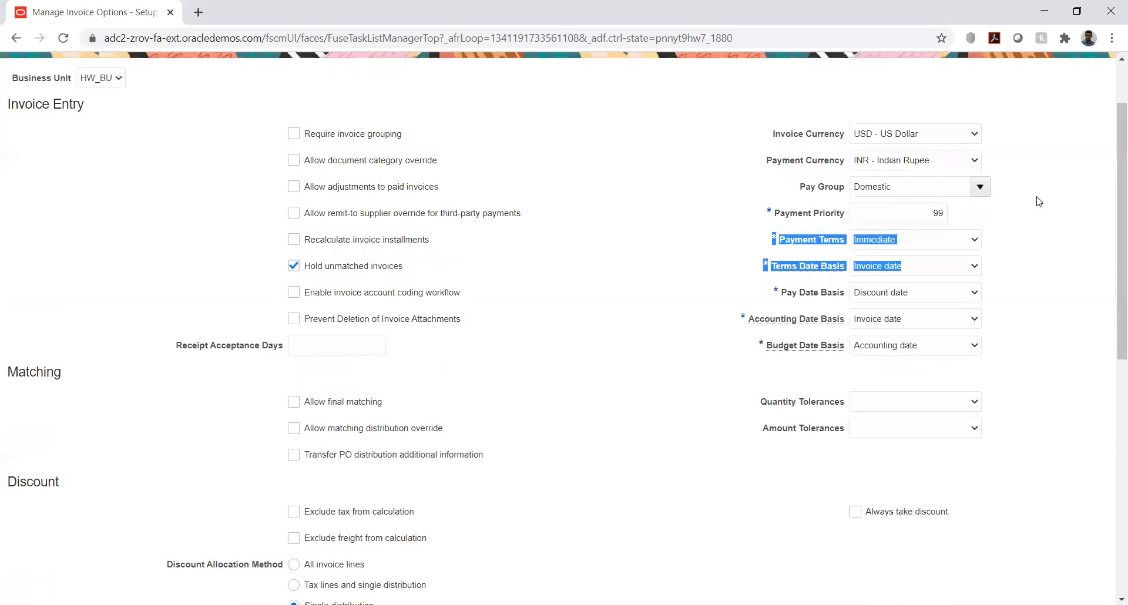
{"action": "left_click", "coordinate": [952, 245]}
{"action": "left_click", "coordinate": [971, 237]}
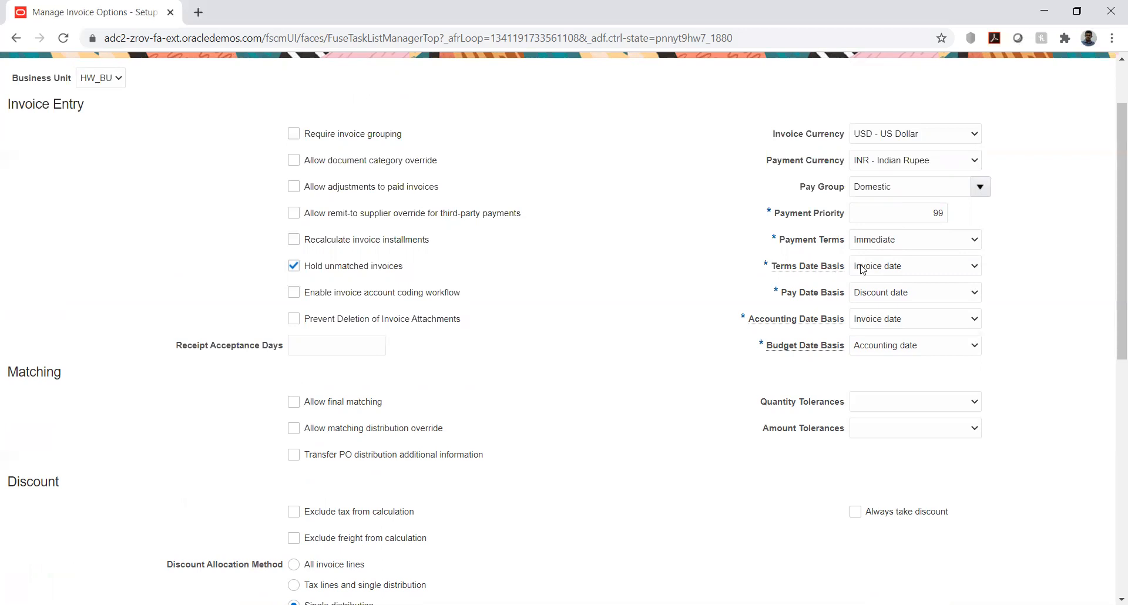
{"action": "left_click", "coordinate": [938, 272]}
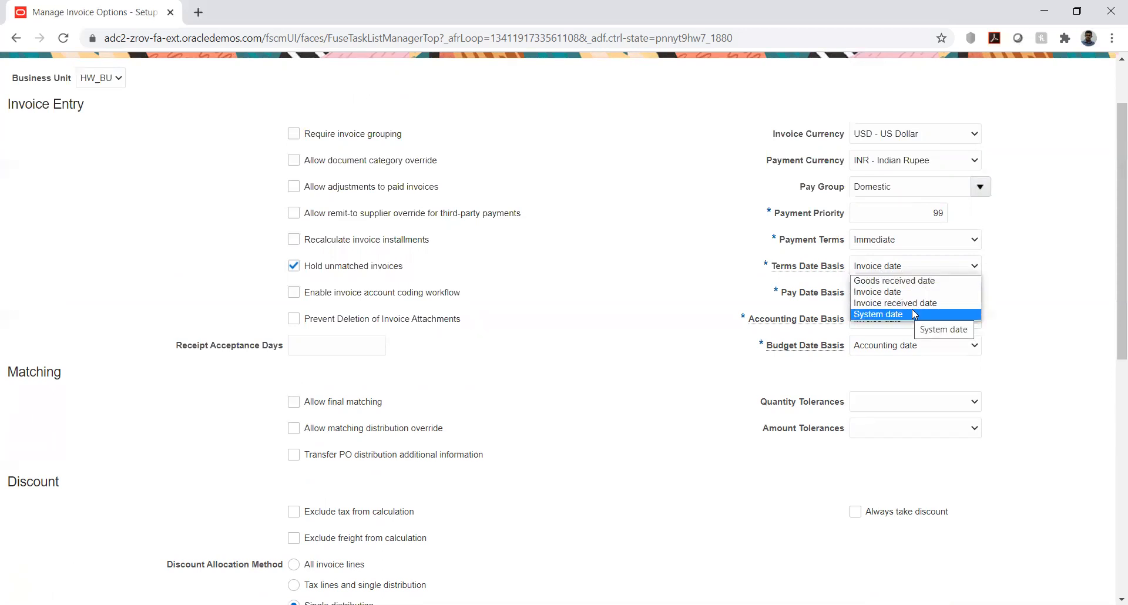
{"action": "left_click", "coordinate": [1033, 295]}
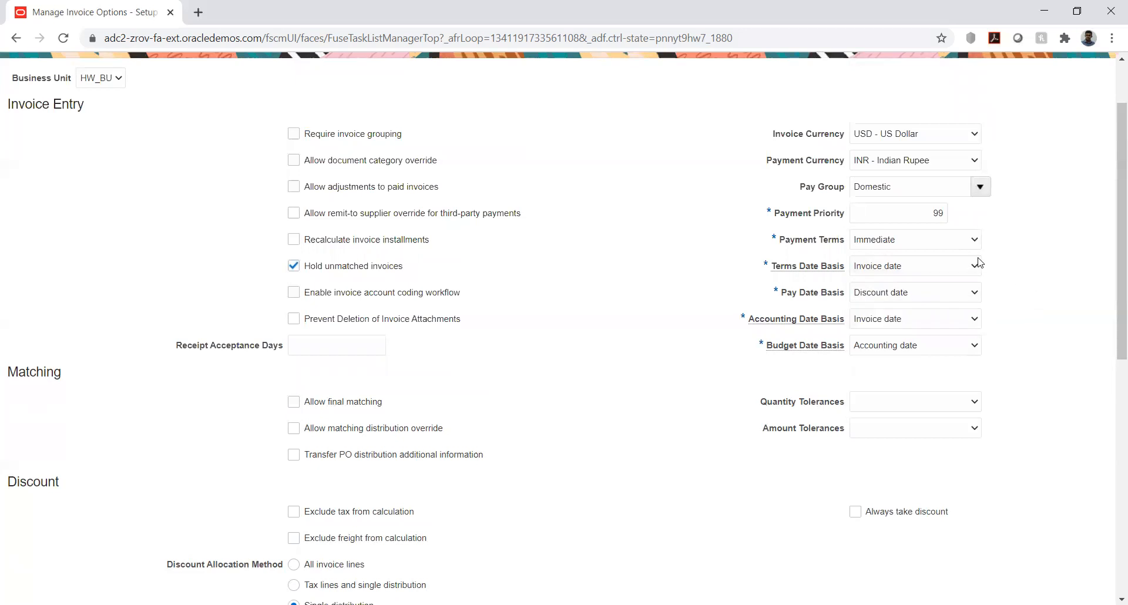
{"action": "left_click", "coordinate": [945, 268]}
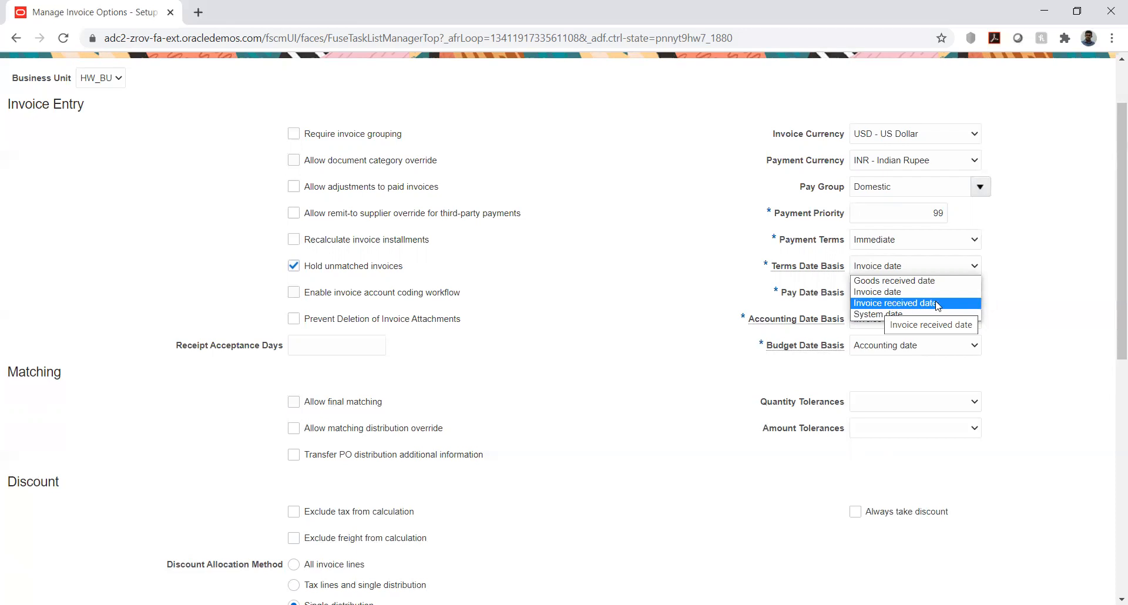
{"action": "left_click", "coordinate": [1012, 307]}
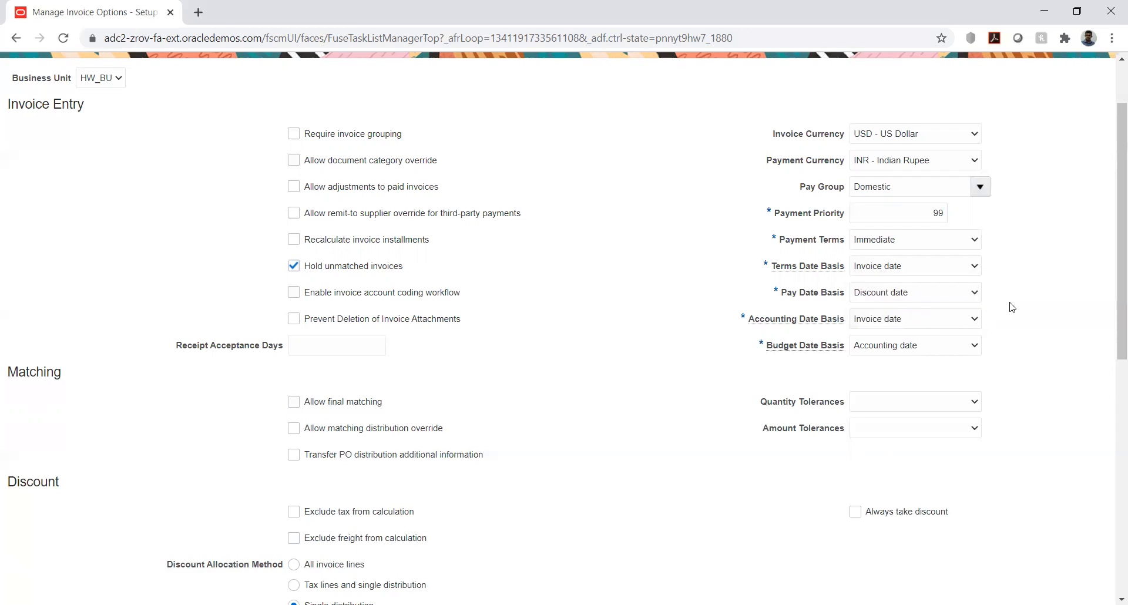
{"action": "left_click", "coordinate": [958, 273]}
{"action": "left_click", "coordinate": [1038, 276]}
Examine the Payment Terms setting for invoice entry.
{"action": "left_click_drag", "start_coordinate": [780, 238], "coordinate": [847, 238]}
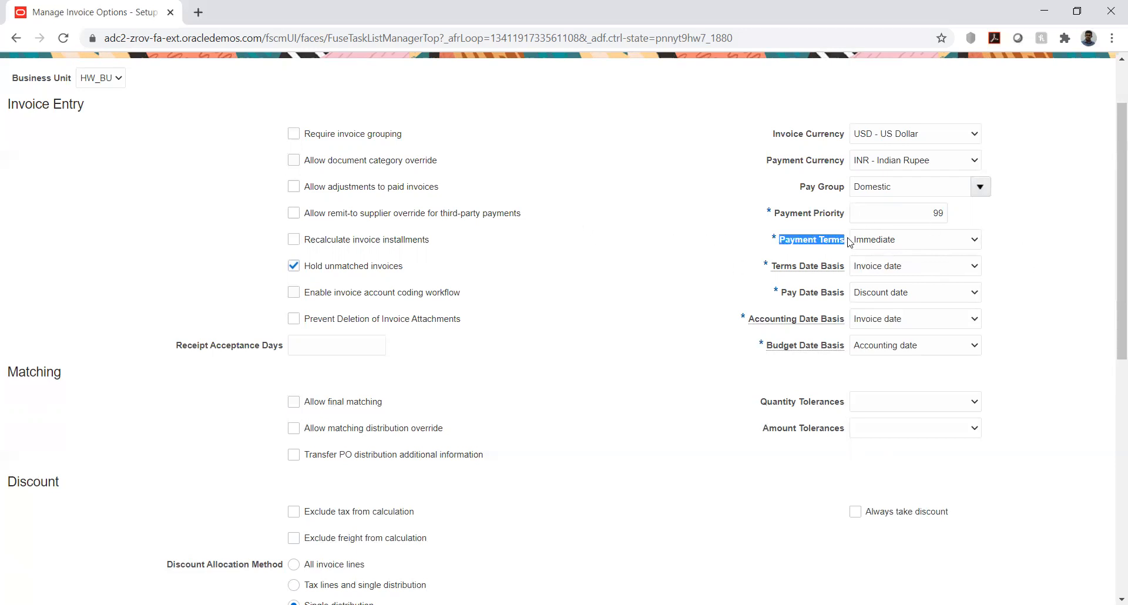
{"action": "left_click", "coordinate": [639, 210]}
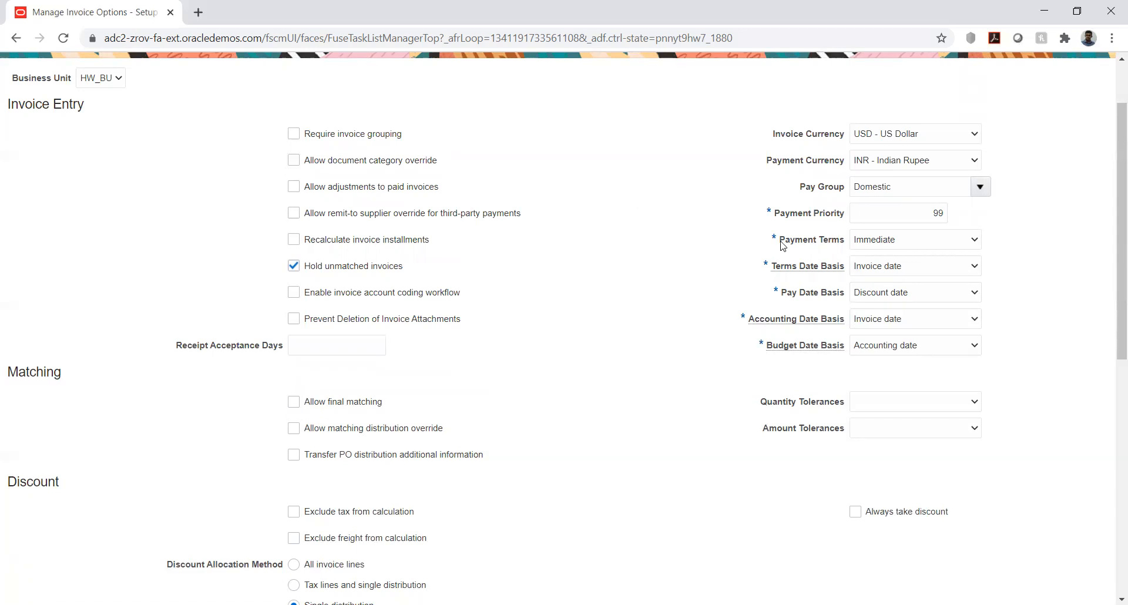
{"action": "left_click_drag", "start_coordinate": [780, 238], "coordinate": [847, 242]}
{"action": "left_click", "coordinate": [741, 259]}
{"action": "left_click_drag", "start_coordinate": [781, 240], "coordinate": [851, 241]}
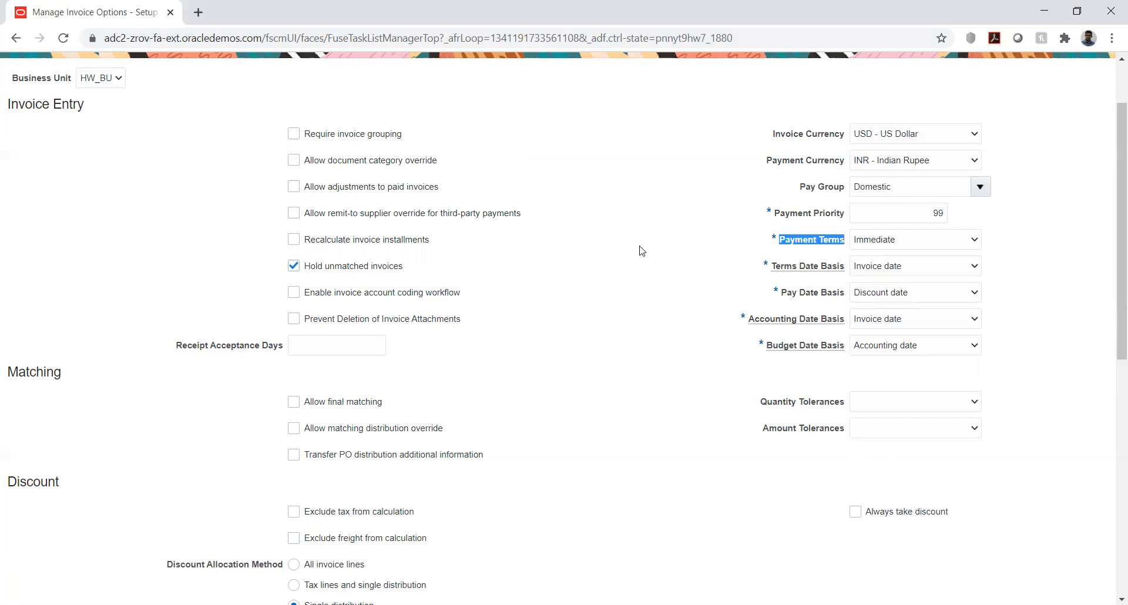
{"action": "left_click", "coordinate": [808, 250]}
{"action": "left_click_drag", "start_coordinate": [780, 240], "coordinate": [849, 241]}
{"action": "left_click", "coordinate": [687, 258]}
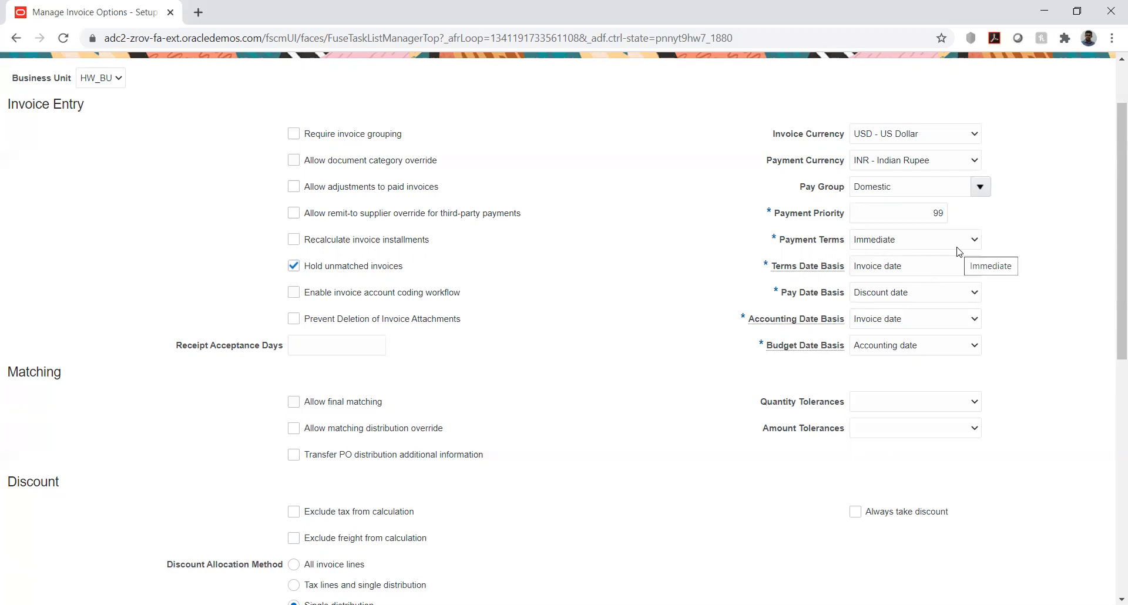
Set the Pay Date Basis for invoice entry to Due date.
{"action": "left_click", "coordinate": [888, 292]}
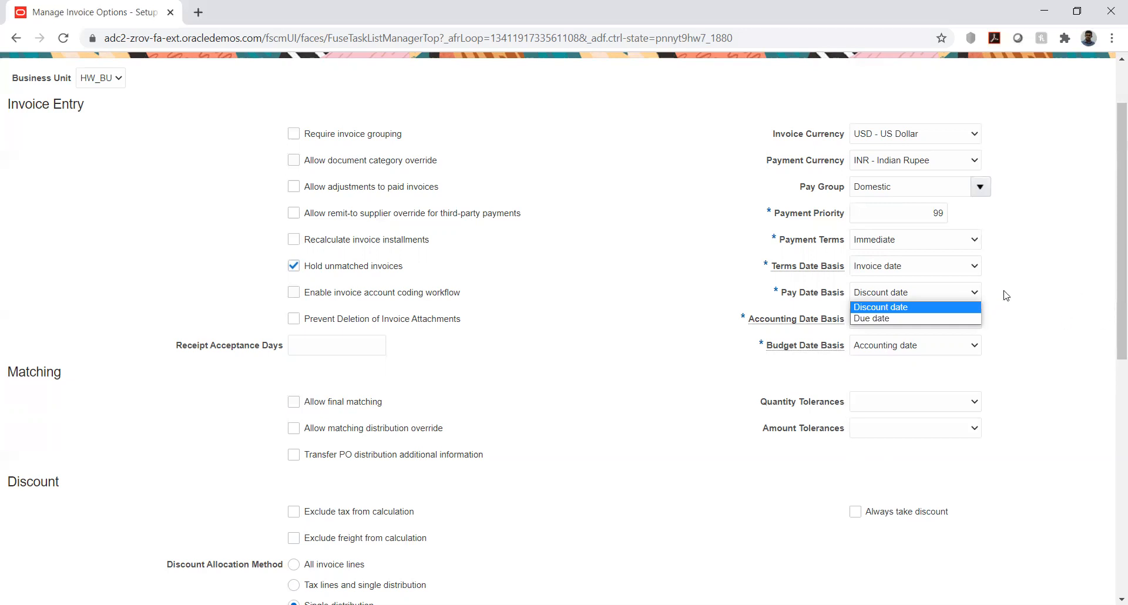
{"action": "left_click", "coordinate": [889, 318]}
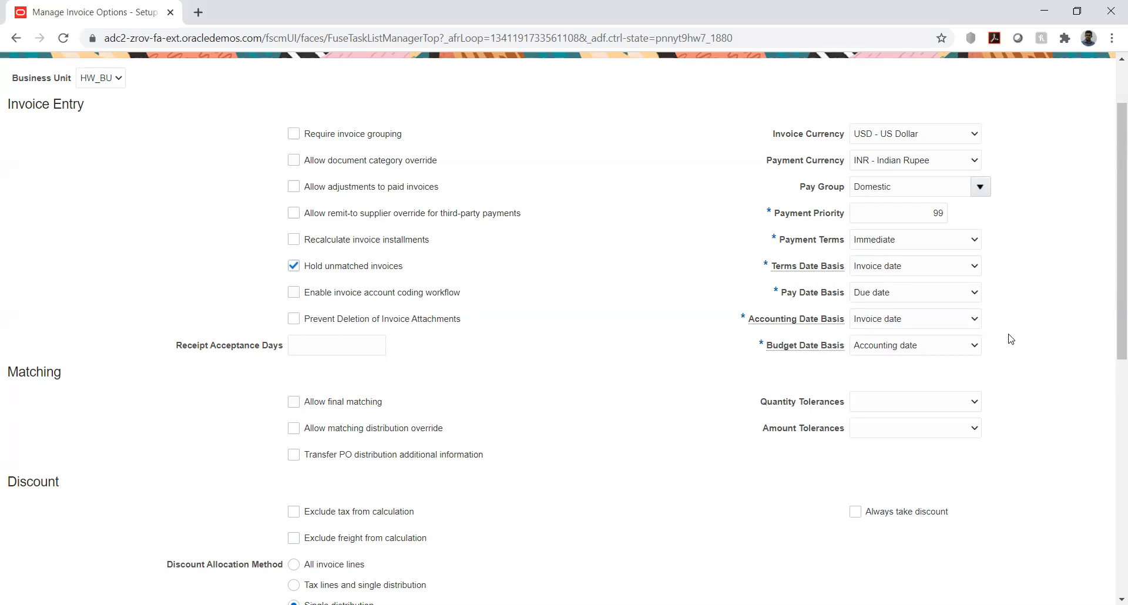
{"action": "left_click", "coordinate": [939, 294]}
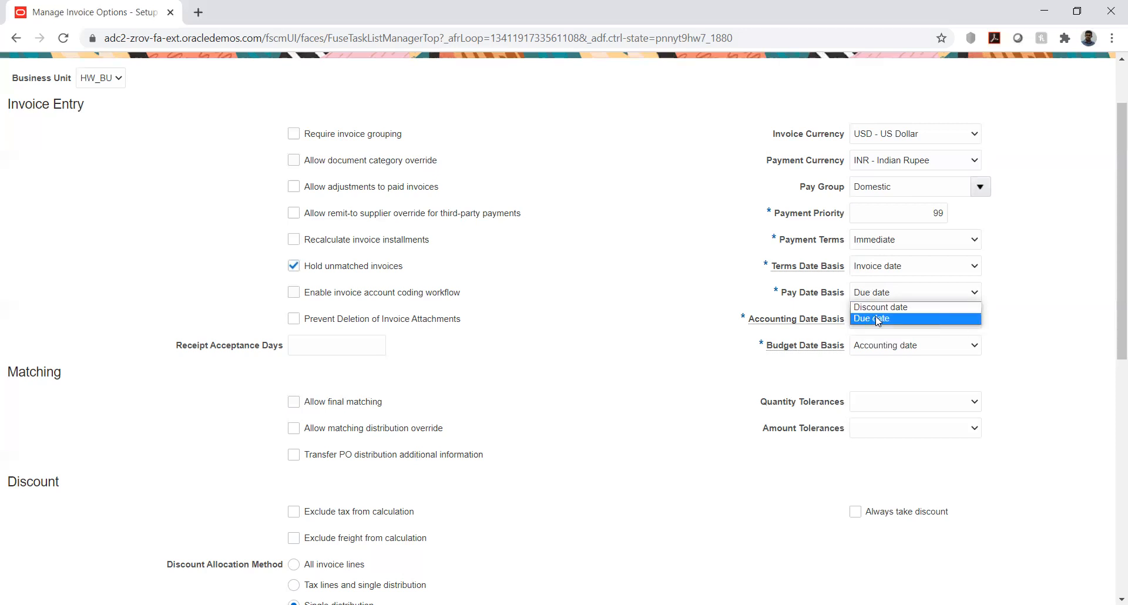
{"action": "left_click", "coordinate": [932, 318]}
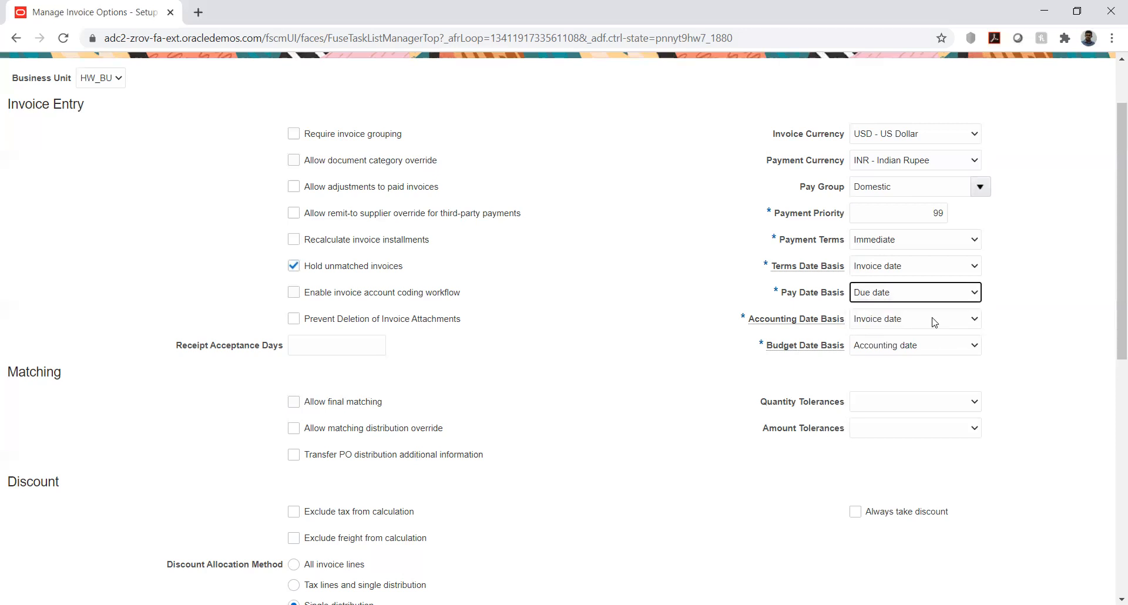
{"action": "left_click", "coordinate": [1027, 305]}
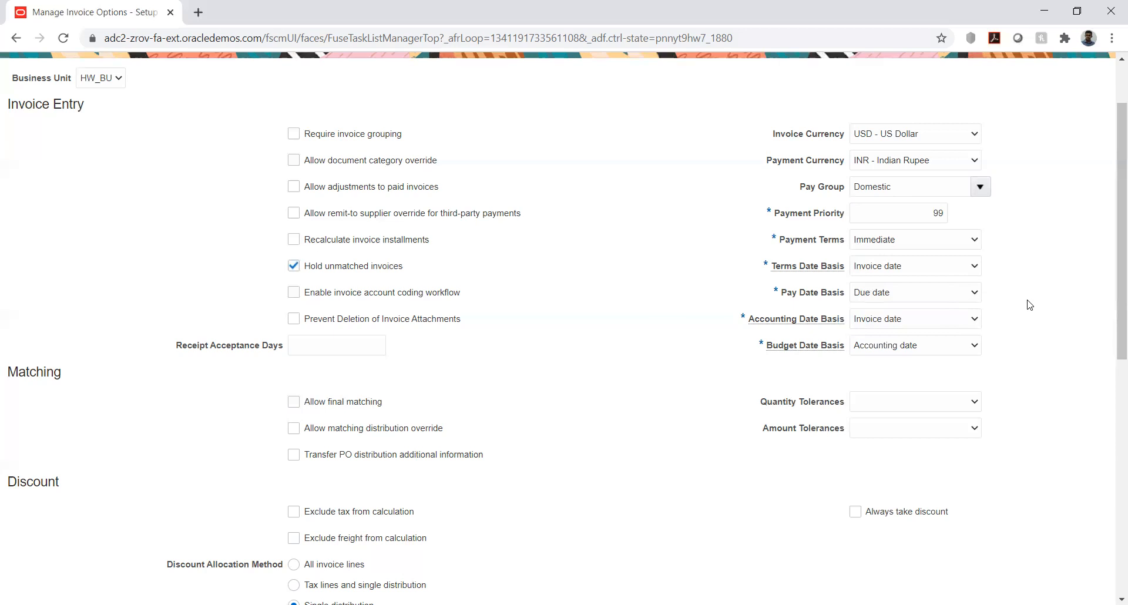
Set the Accounting Date Basis for invoice entry to System date.
{"action": "scroll", "coordinate": [1009, 296], "scroll_direction": "down", "scroll_amount": 3}
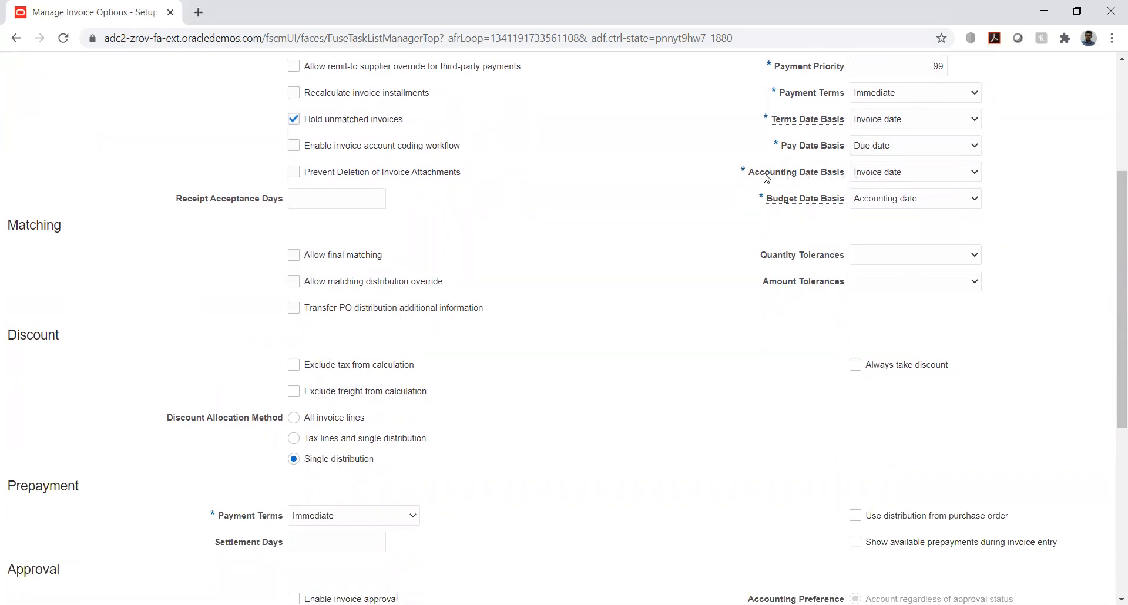
{"action": "left_click", "coordinate": [923, 179]}
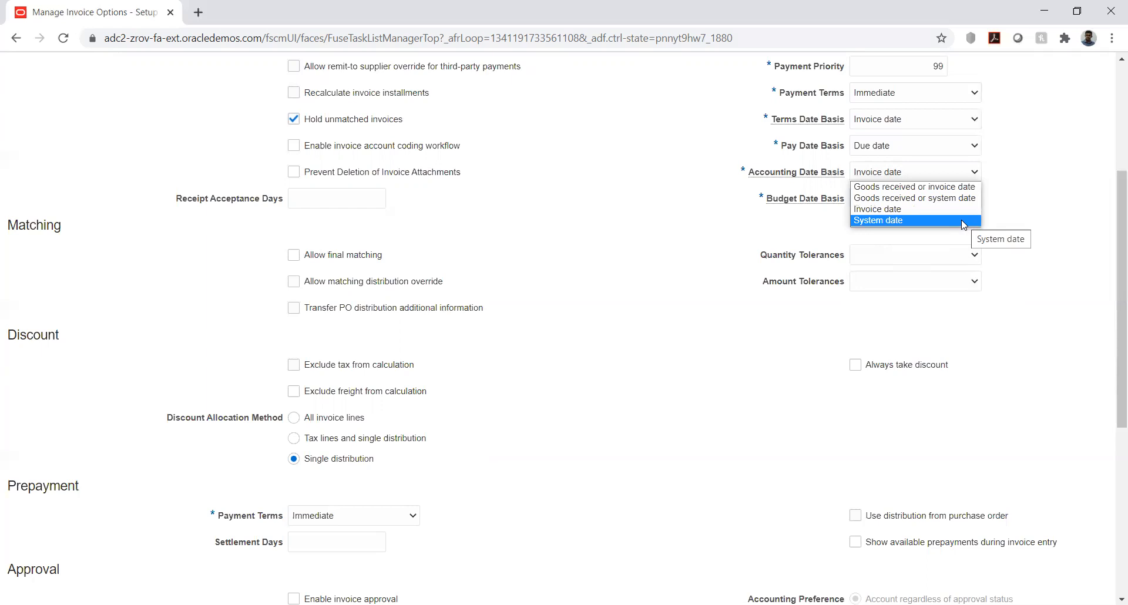
{"action": "left_click", "coordinate": [948, 219]}
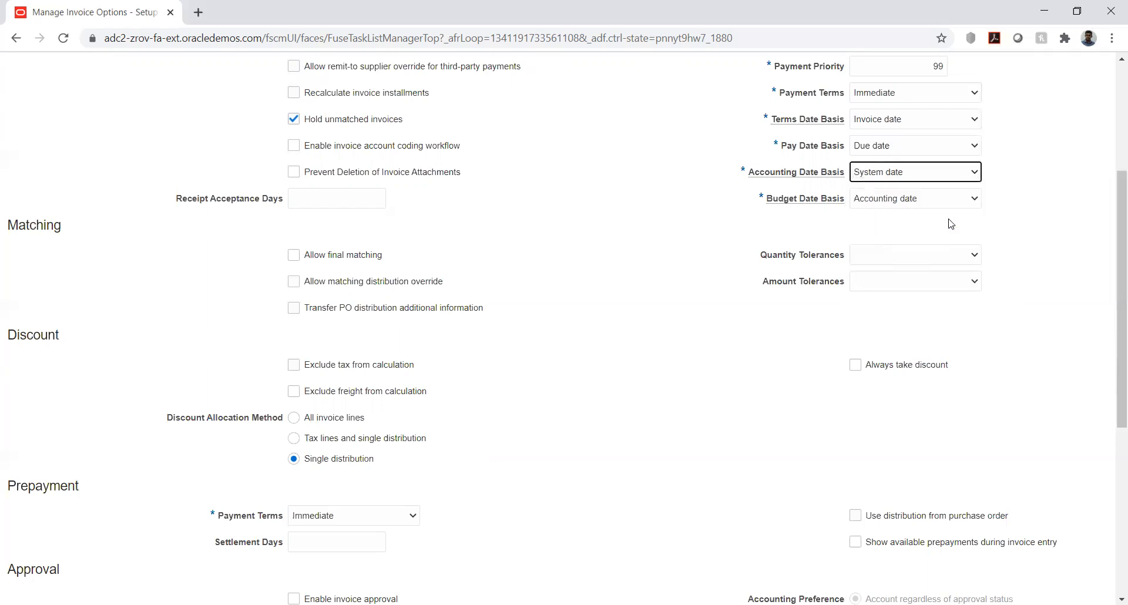
{"action": "left_click", "coordinate": [1044, 216]}
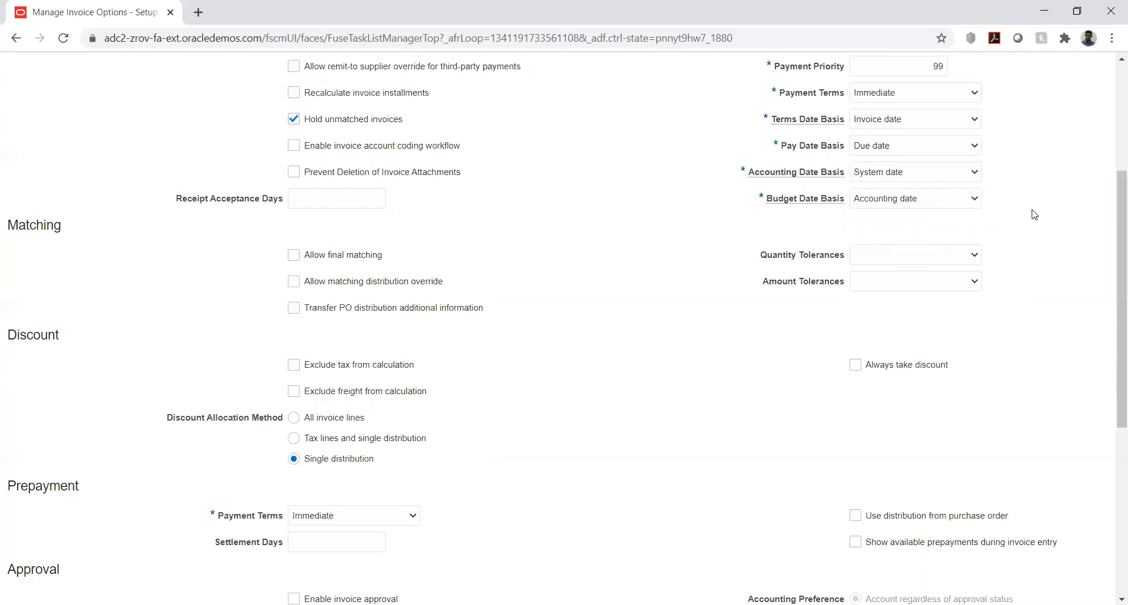
Set the Budget Date Basis for invoice entry to System date.
{"action": "left_click", "coordinate": [949, 200]}
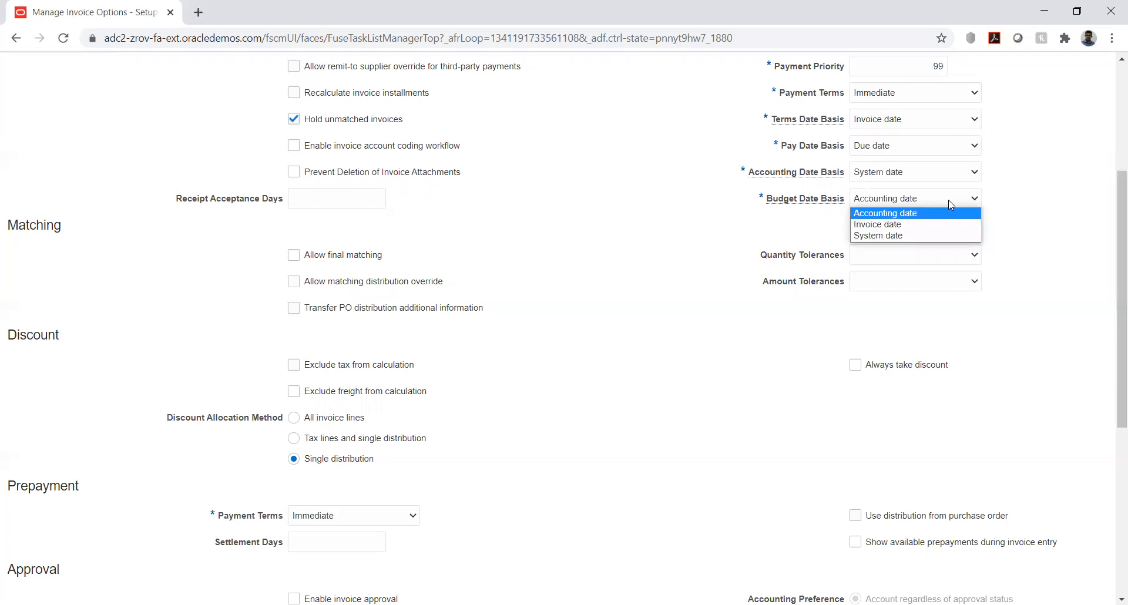
{"action": "left_click", "coordinate": [916, 235]}
{"action": "left_click", "coordinate": [911, 205]}
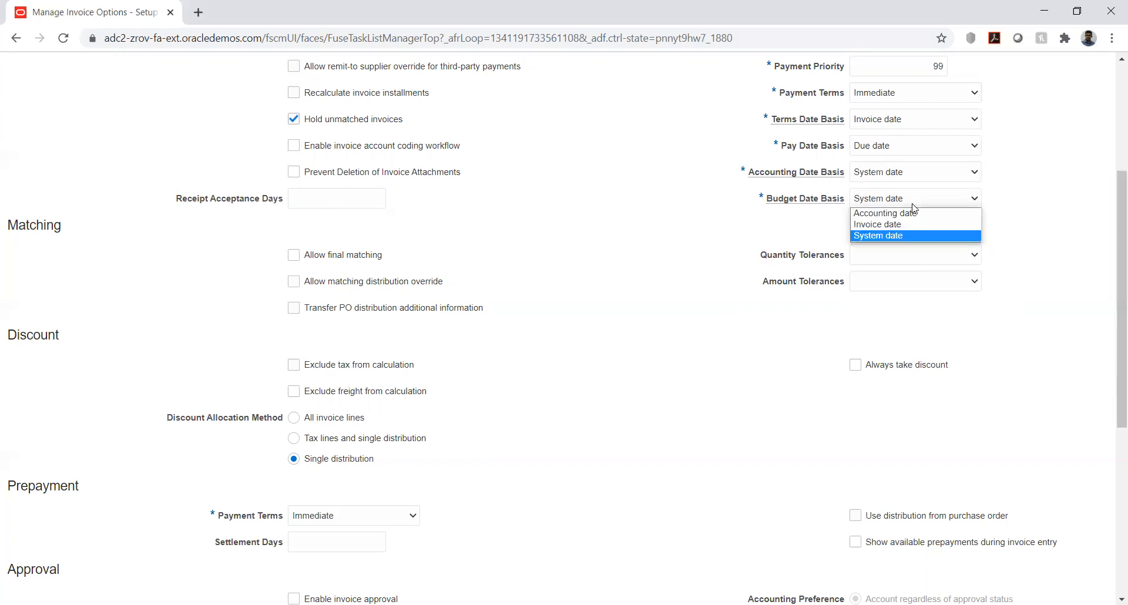
{"action": "left_click", "coordinate": [1052, 217]}
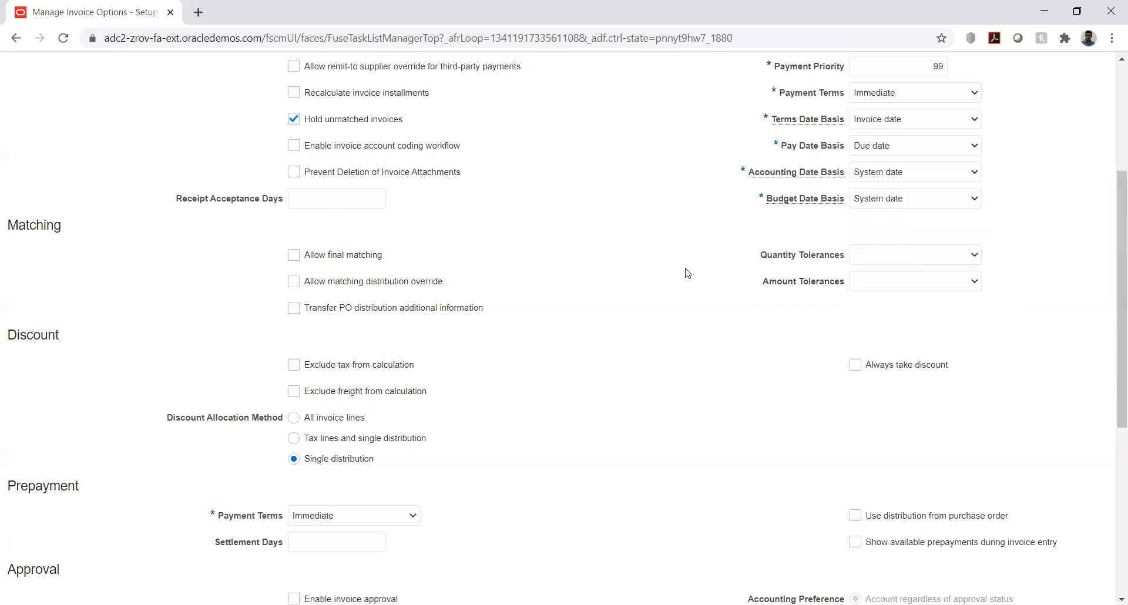
Check the Quantity Tolerances field and review the Budget Date Basis choices again, keeping System date selected.
{"action": "left_click", "coordinate": [931, 254]}
{"action": "left_click", "coordinate": [1035, 242]}
{"action": "left_click", "coordinate": [961, 200]}
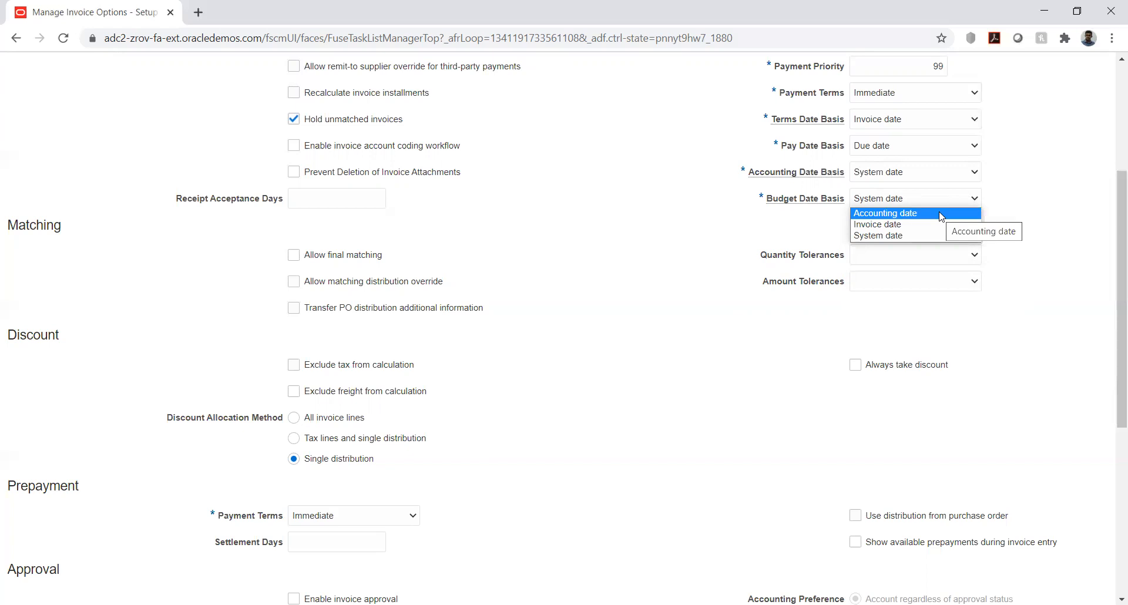
{"action": "left_click", "coordinate": [911, 234]}
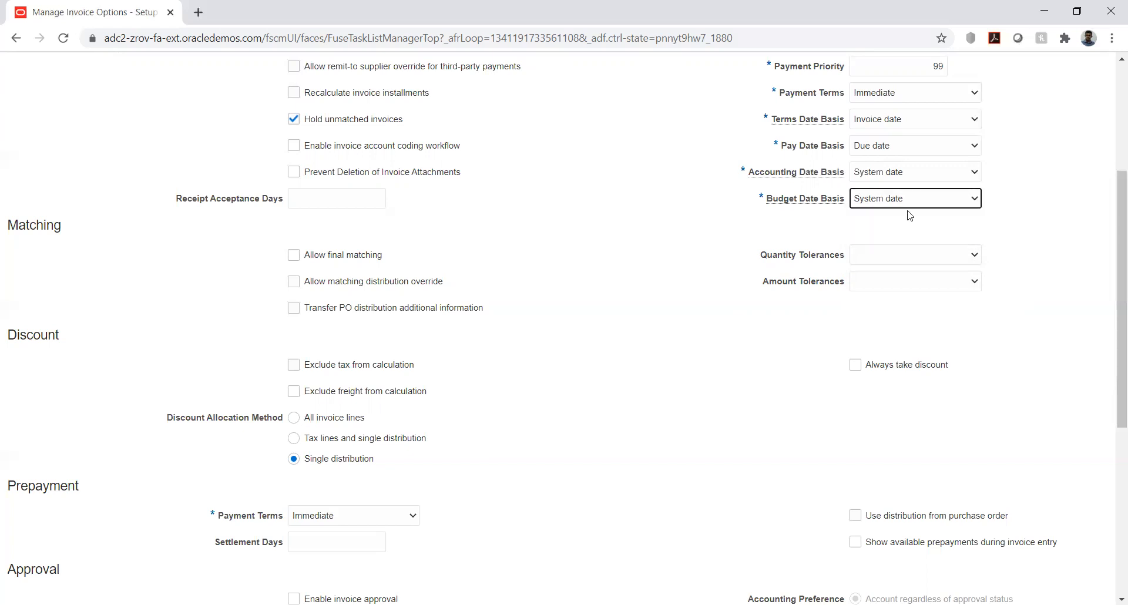
{"action": "left_click", "coordinate": [1078, 185]}
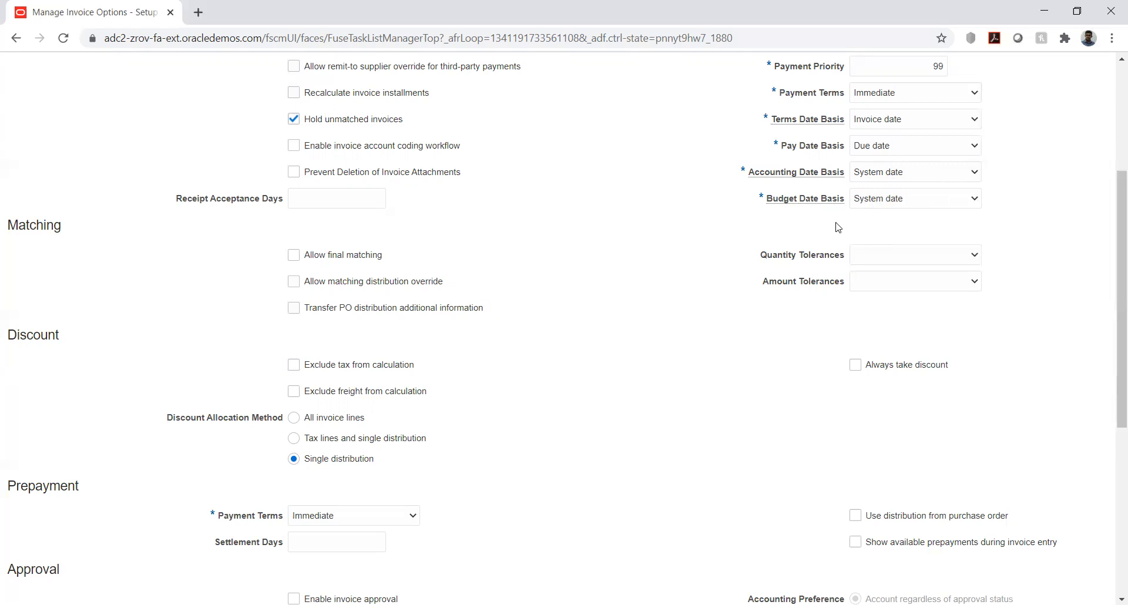
{"action": "left_click", "coordinate": [921, 202]}
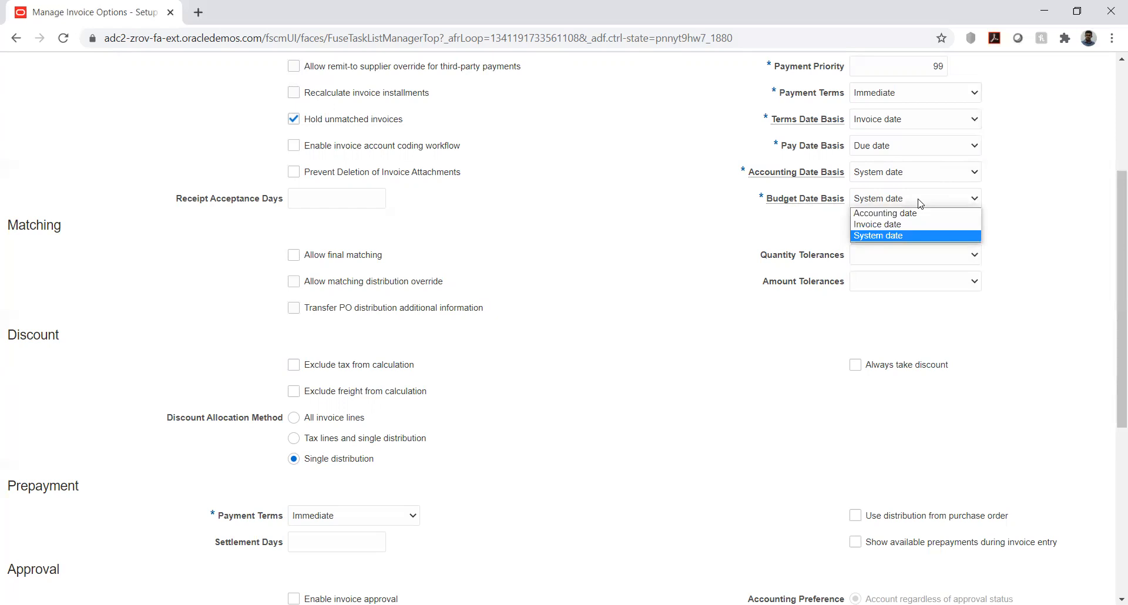
{"action": "left_click", "coordinate": [1012, 200]}
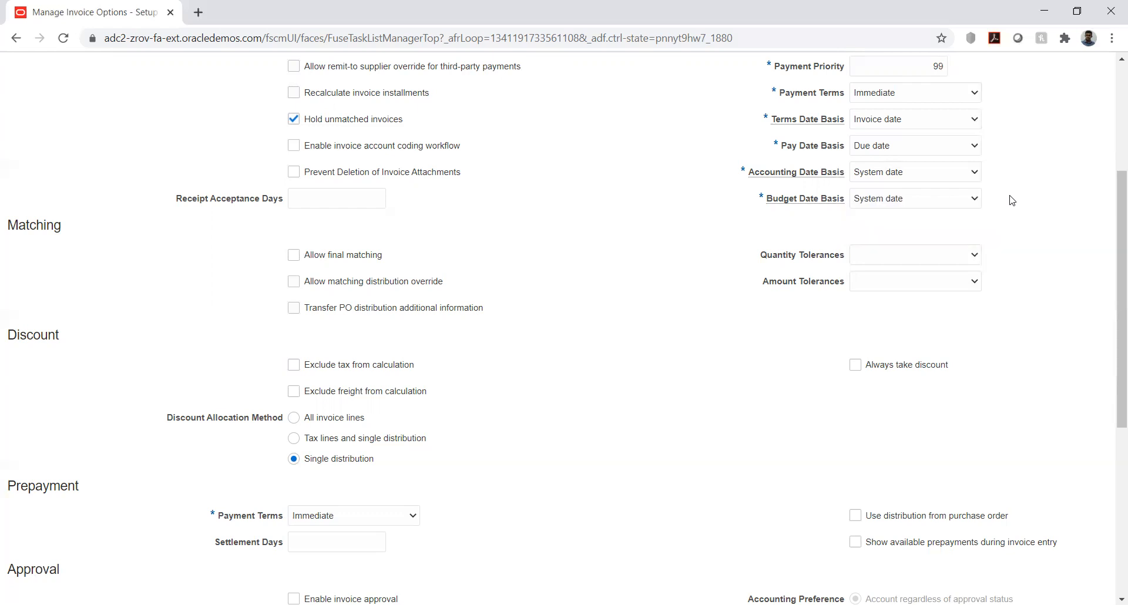
View the available Quantity Tolerances choices in the Matching section without selecting one.
{"action": "scroll", "coordinate": [1043, 236], "scroll_direction": "down", "scroll_amount": 1}
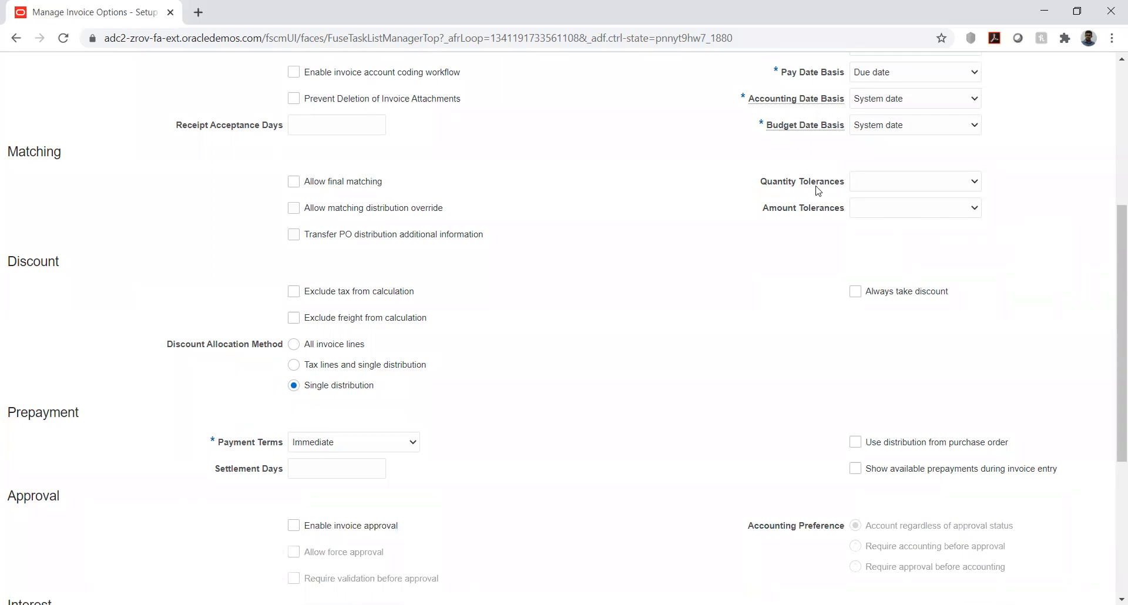
{"action": "left_click", "coordinate": [887, 181]}
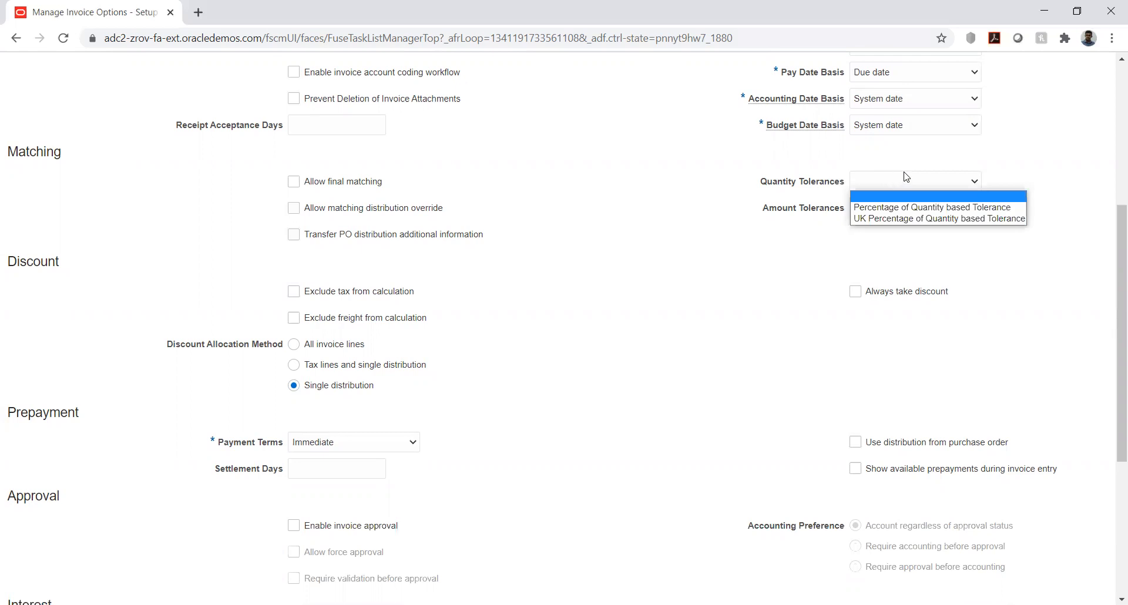
{"action": "left_click", "coordinate": [1063, 160]}
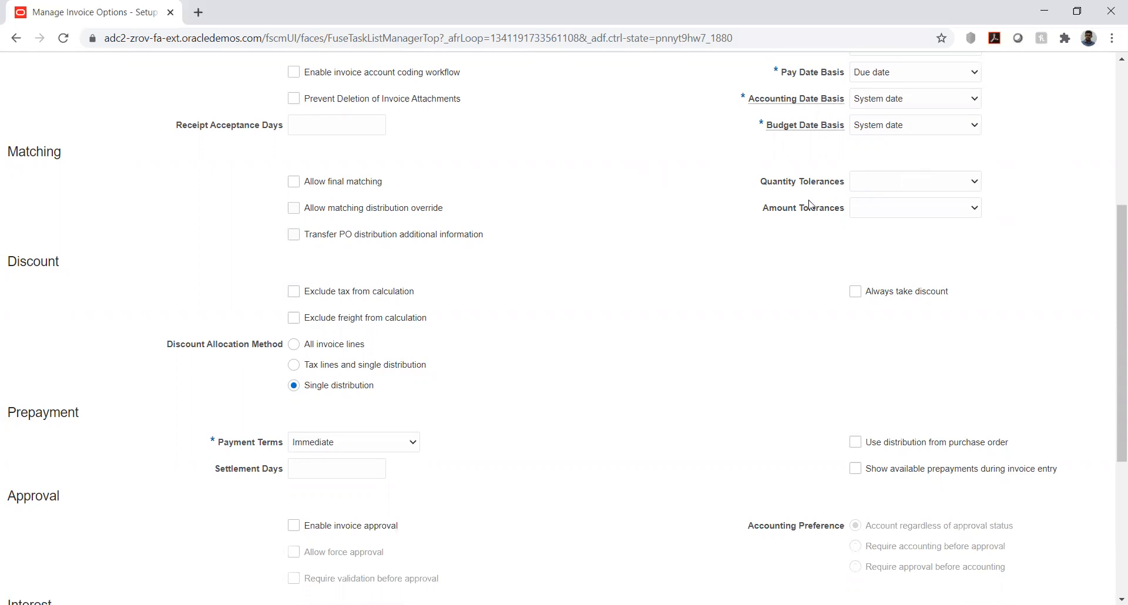
Check the Quantity Tolerances choices in the Matching section once more, leaving the field blank.
{"action": "left_click", "coordinate": [912, 181]}
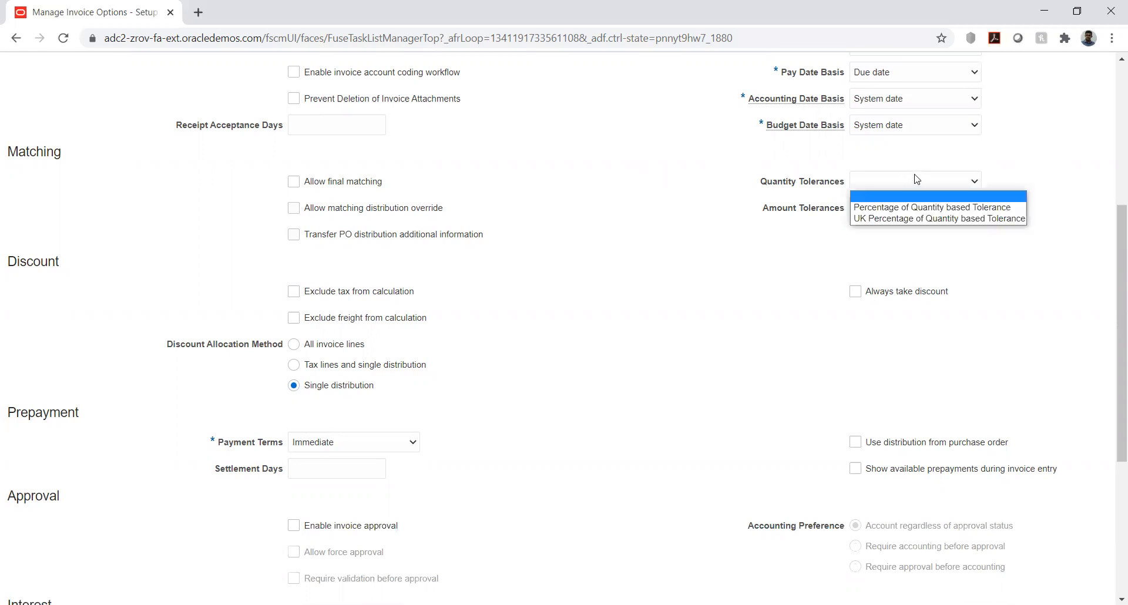
{"action": "left_click", "coordinate": [1043, 175]}
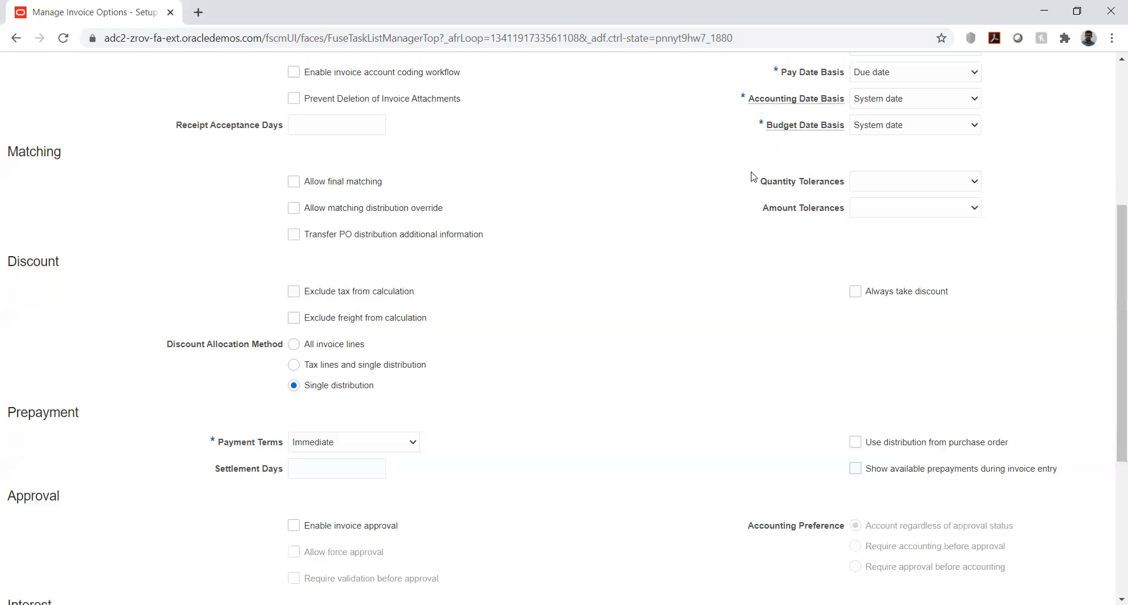
{"action": "left_click", "coordinate": [920, 187]}
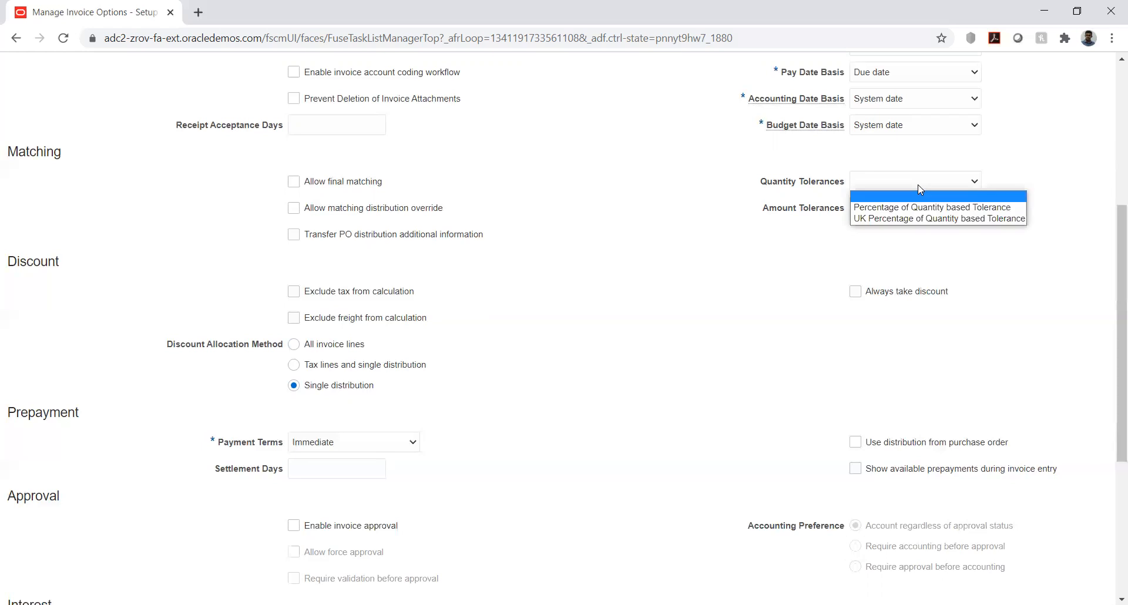
{"action": "left_click", "coordinate": [1055, 169]}
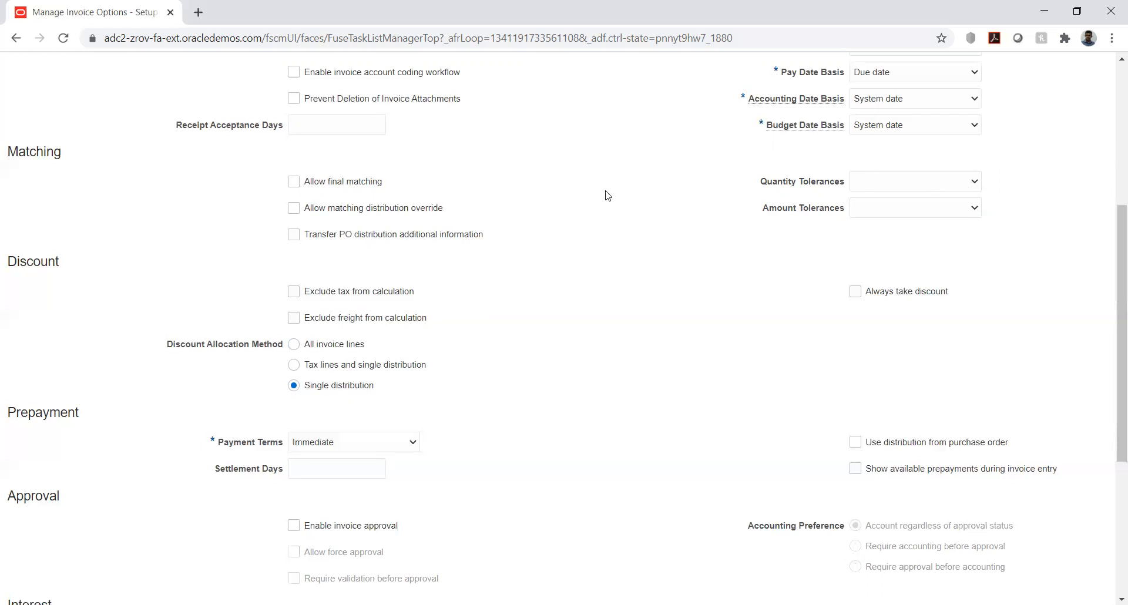
Turn off Hold unmatched invoices in the Invoice Entry section for the HW_BU business unit.
{"action": "scroll", "coordinate": [461, 184], "scroll_direction": "up", "scroll_amount": 5}
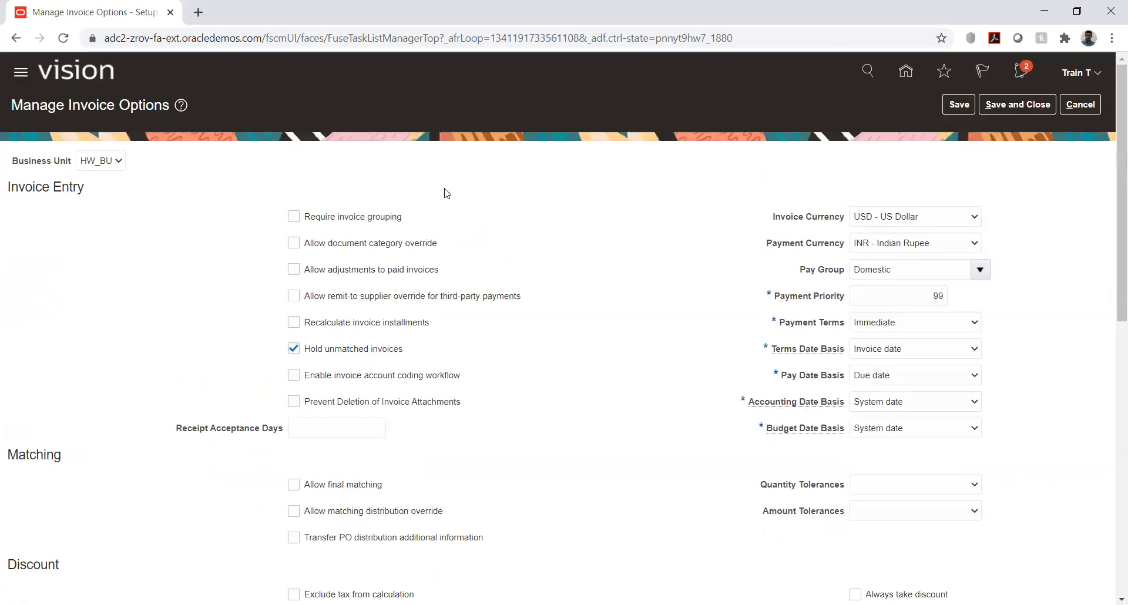
{"action": "scroll", "coordinate": [446, 193], "scroll_direction": "down", "scroll_amount": 1}
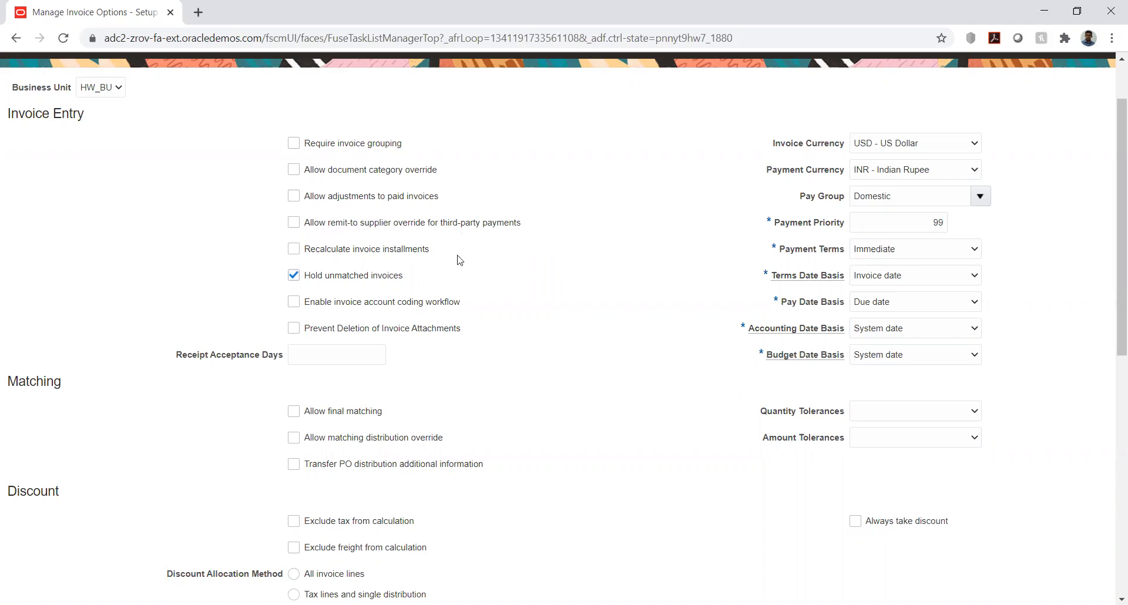
{"action": "scroll", "coordinate": [457, 259], "scroll_direction": "down", "scroll_amount": 1}
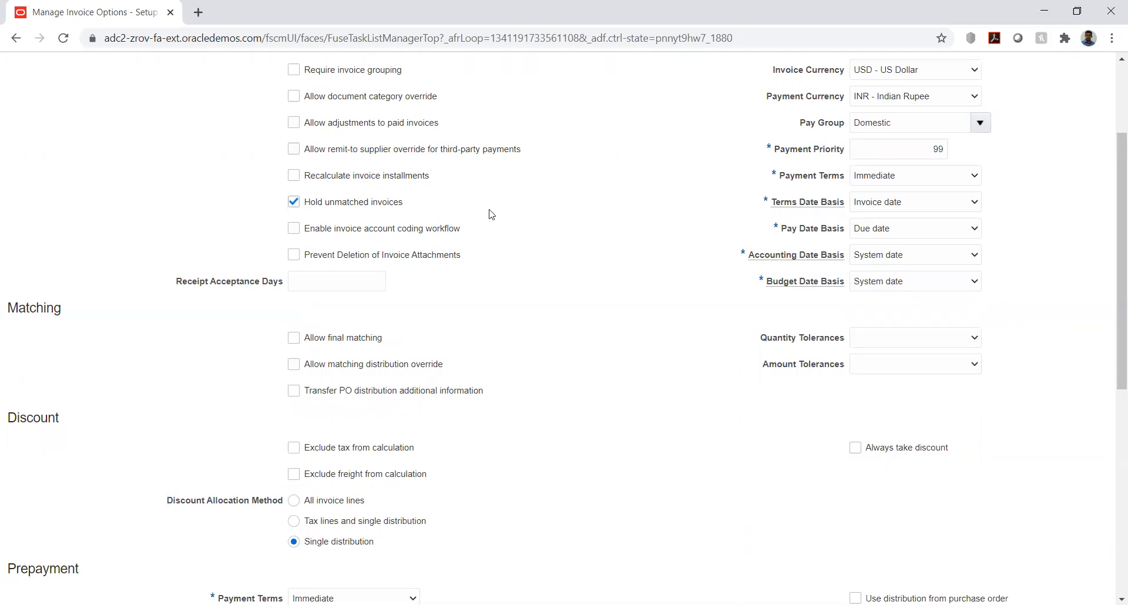
{"action": "scroll", "coordinate": [488, 212], "scroll_direction": "up", "scroll_amount": 2}
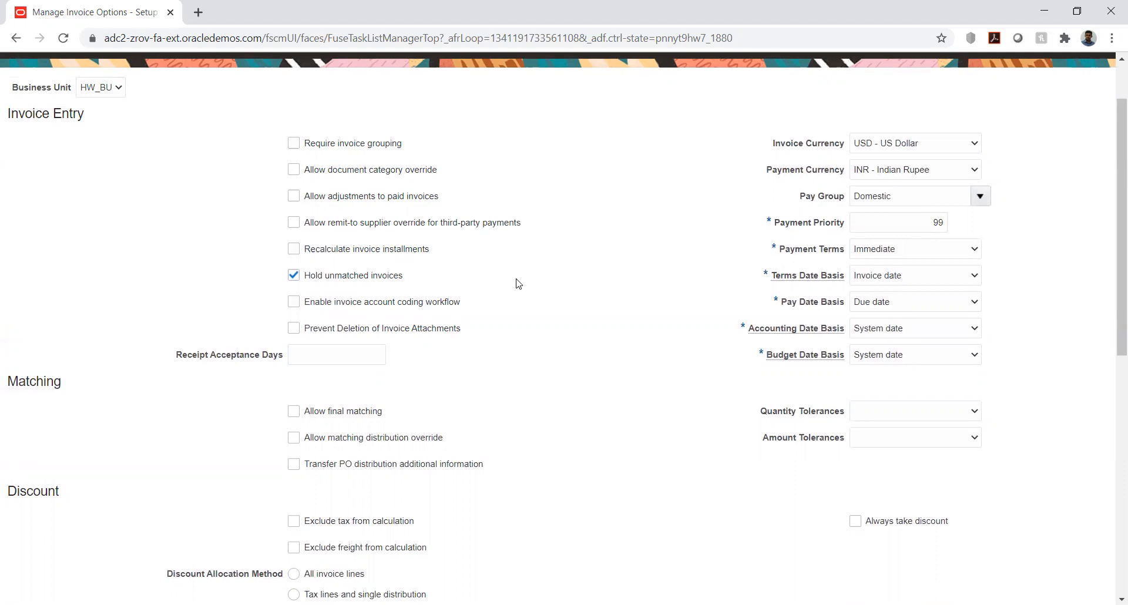
{"action": "scroll", "coordinate": [474, 253], "scroll_direction": "down", "scroll_amount": 1}
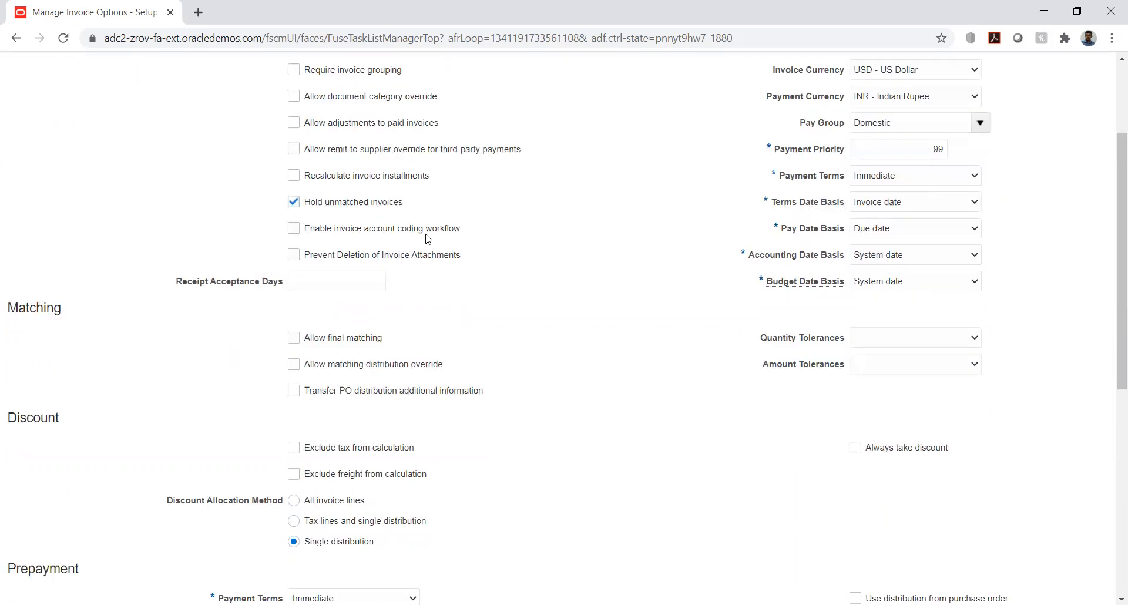
{"action": "left_click", "coordinate": [316, 209]}
{"action": "left_click", "coordinate": [202, 200]}
Review the Enable invoice account coding workflow and Prevent Deletion of Invoice Attachments options in the Invoice Entry section.
{"action": "scroll", "coordinate": [542, 252], "scroll_direction": "down", "scroll_amount": 1}
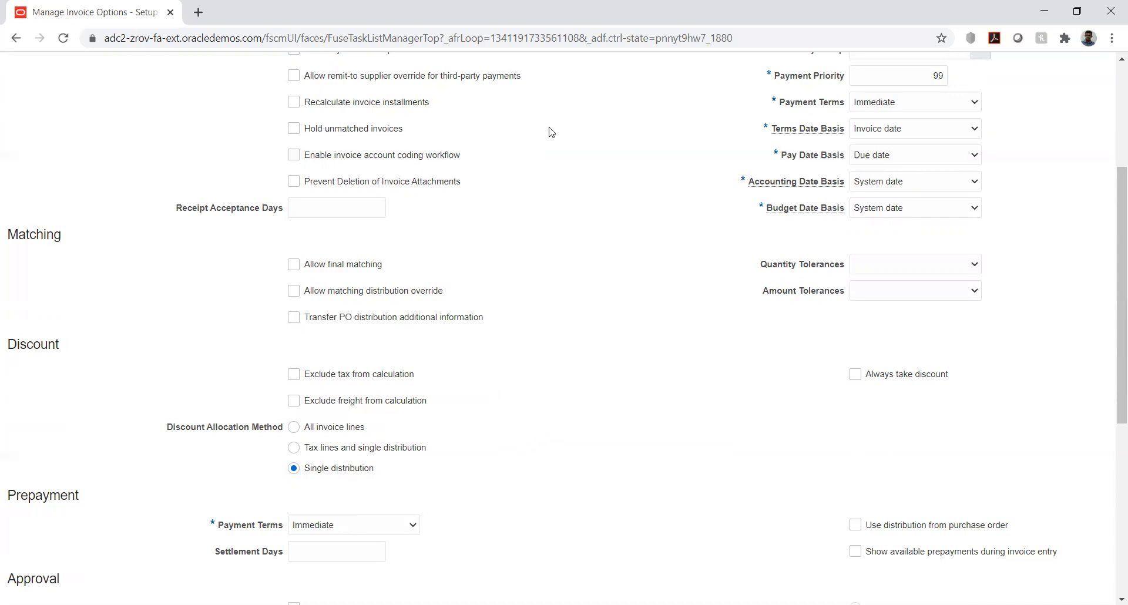
{"action": "scroll", "coordinate": [533, 149], "scroll_direction": "down", "scroll_amount": 1}
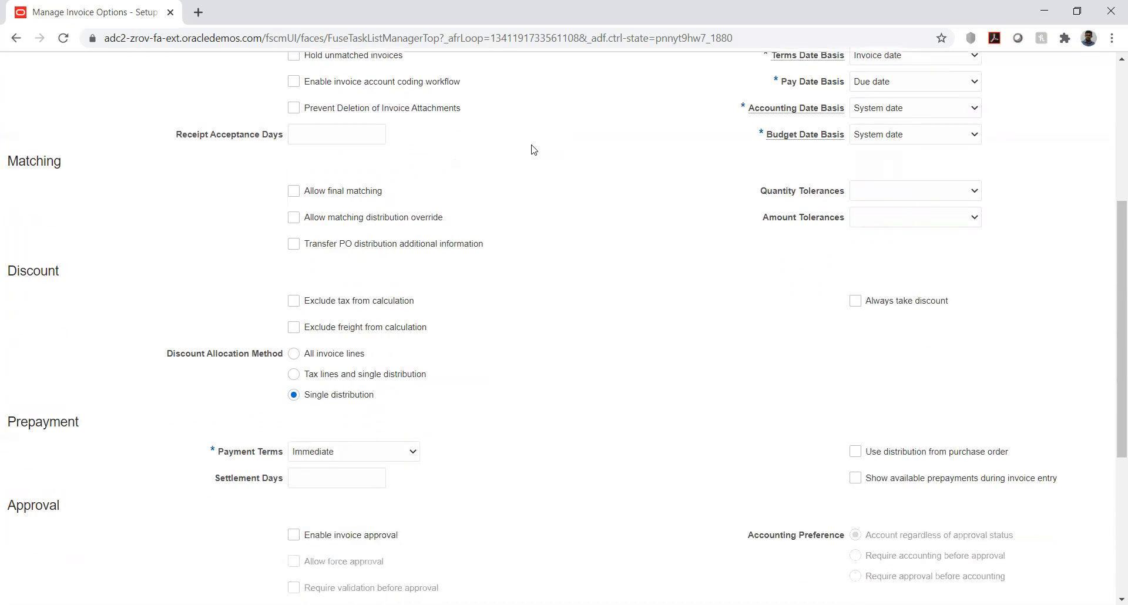
{"action": "scroll", "coordinate": [533, 150], "scroll_direction": "up", "scroll_amount": 1}
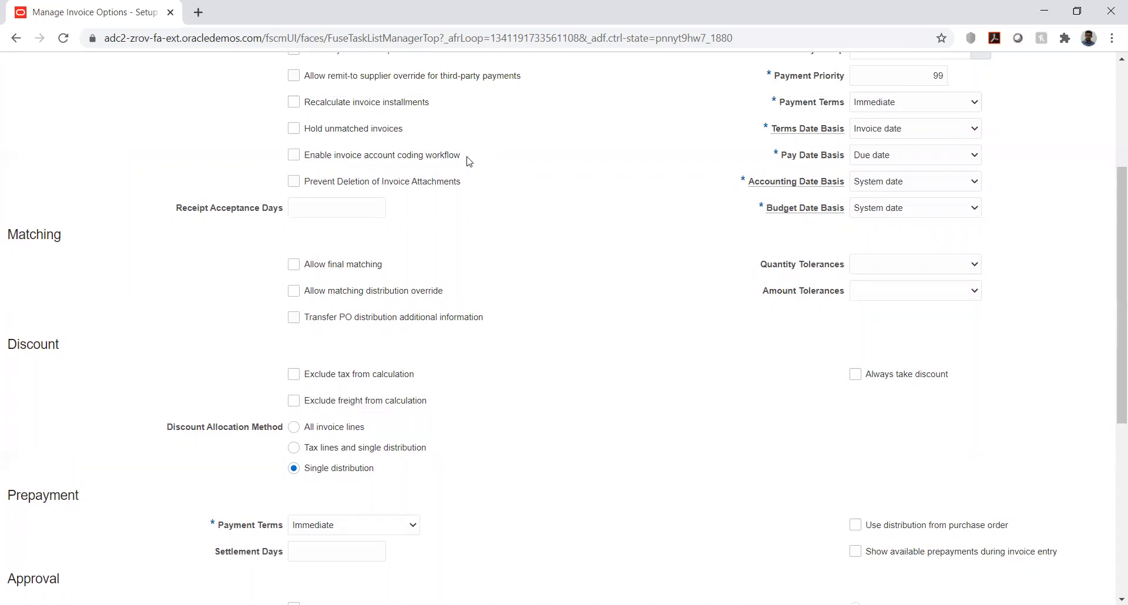
{"action": "left_click_drag", "start_coordinate": [466, 157], "coordinate": [365, 159]}
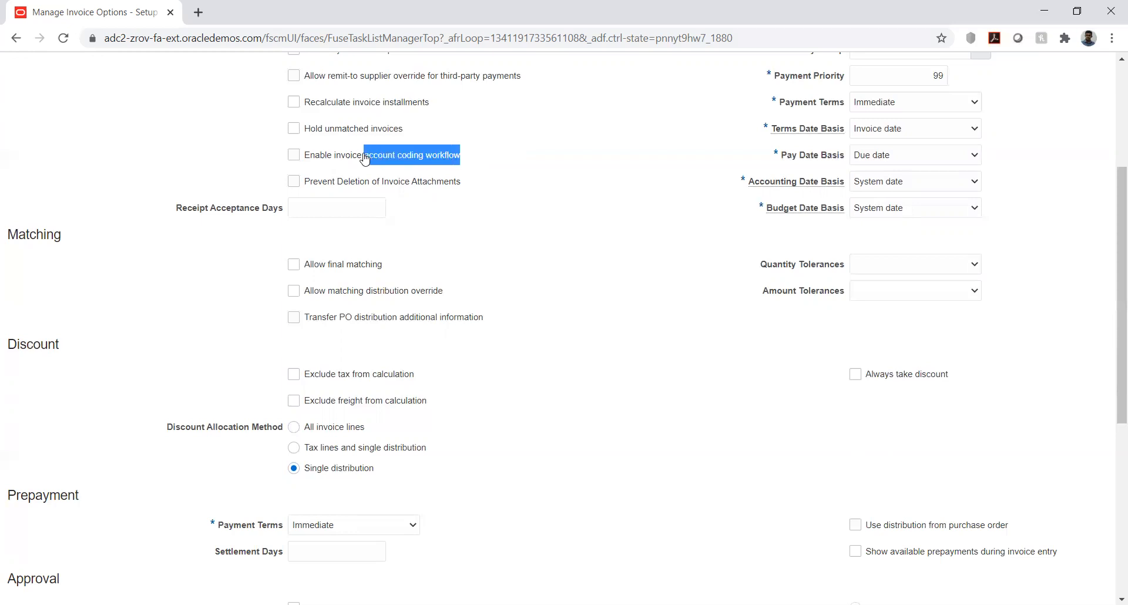
{"action": "left_click", "coordinate": [492, 154]}
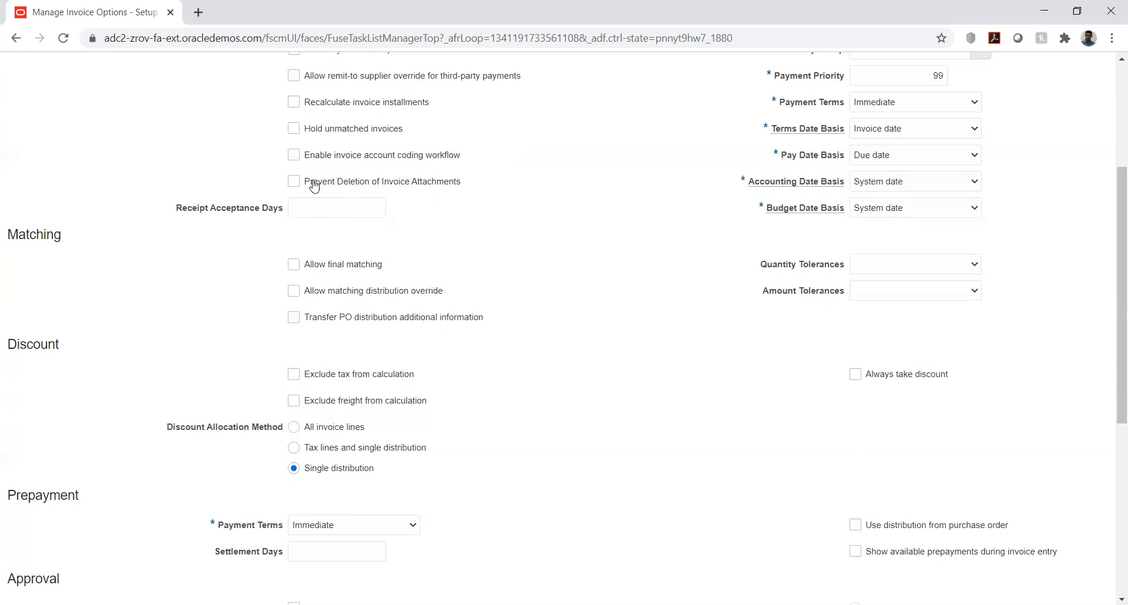
{"action": "left_click_drag", "start_coordinate": [464, 187], "coordinate": [383, 189]}
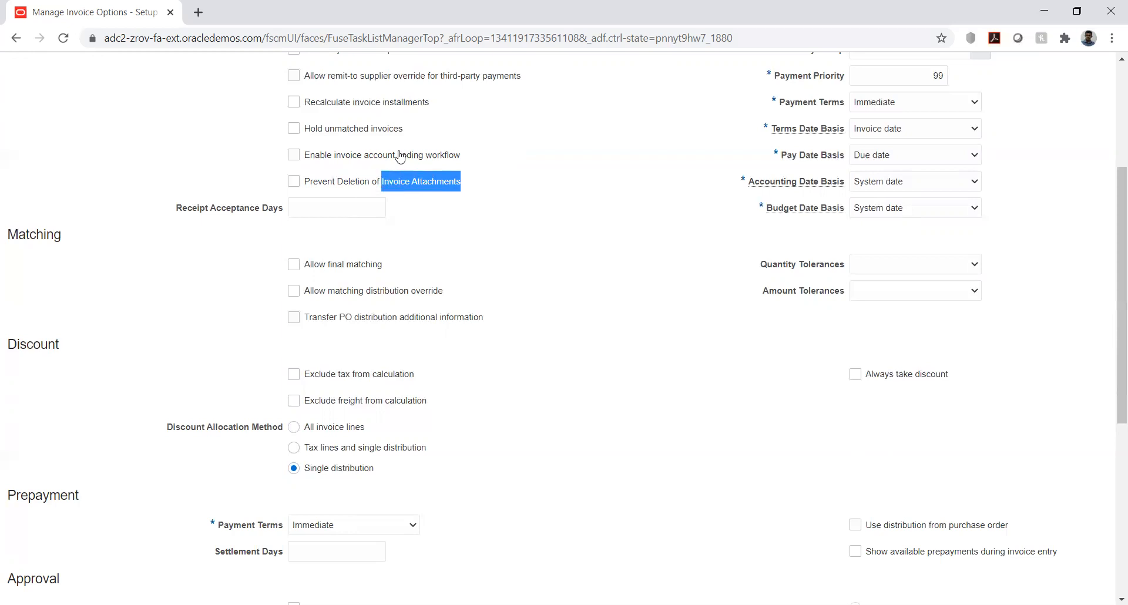
{"action": "left_click_drag", "start_coordinate": [464, 158], "coordinate": [340, 164]}
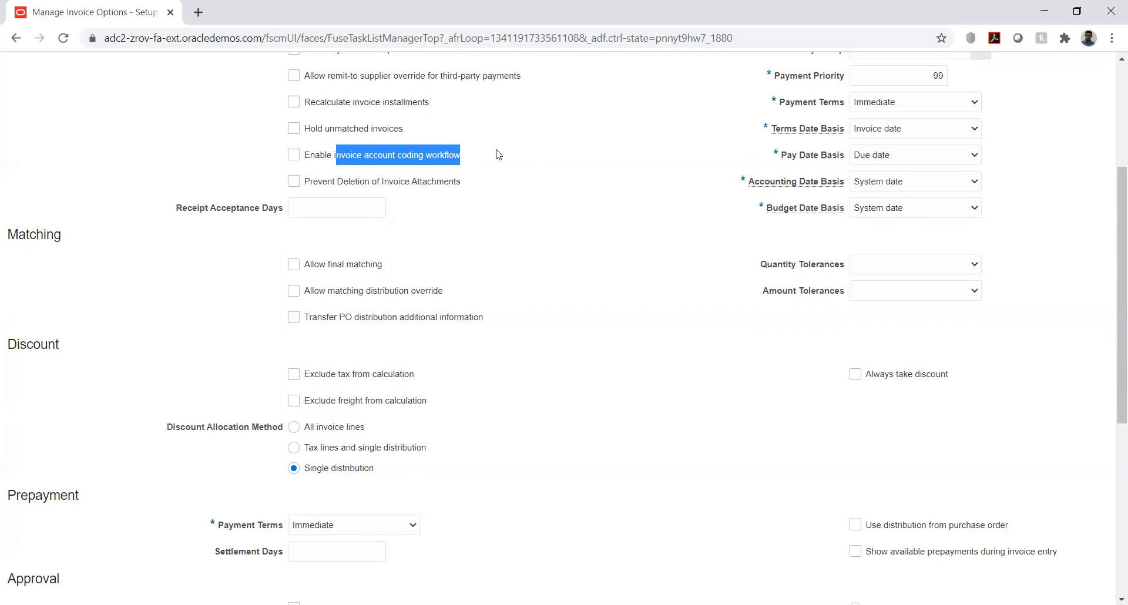
{"action": "left_click", "coordinate": [533, 168]}
Examine the Receipt Acceptance Days field and its help text in the Invoice Entry section without entering a value.
{"action": "scroll", "coordinate": [472, 166], "scroll_direction": "down", "scroll_amount": 1}
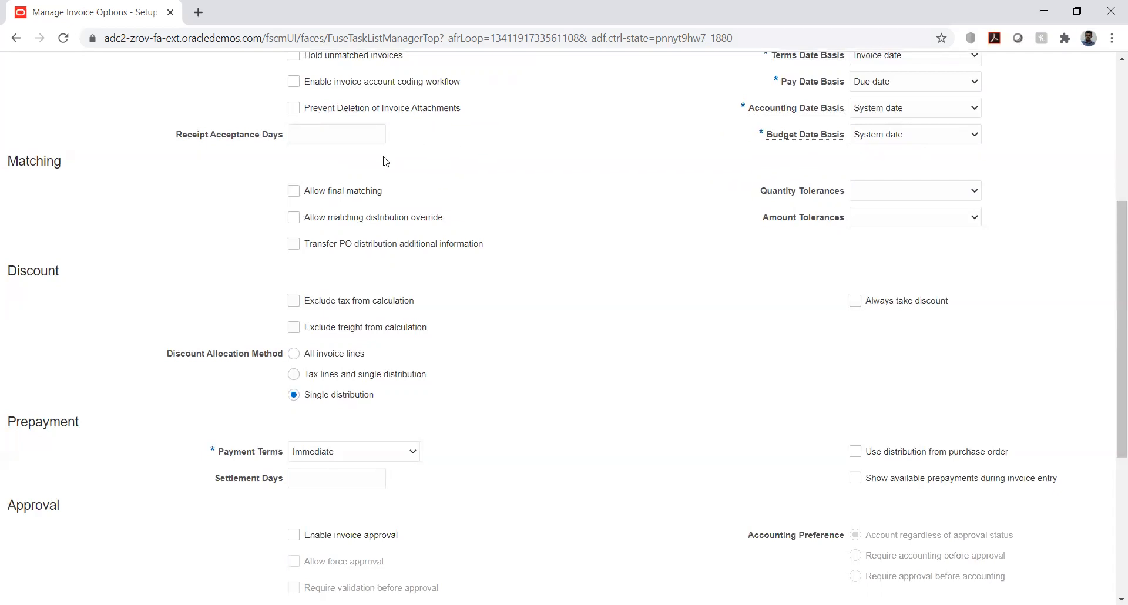
{"action": "left_click", "coordinate": [298, 136]}
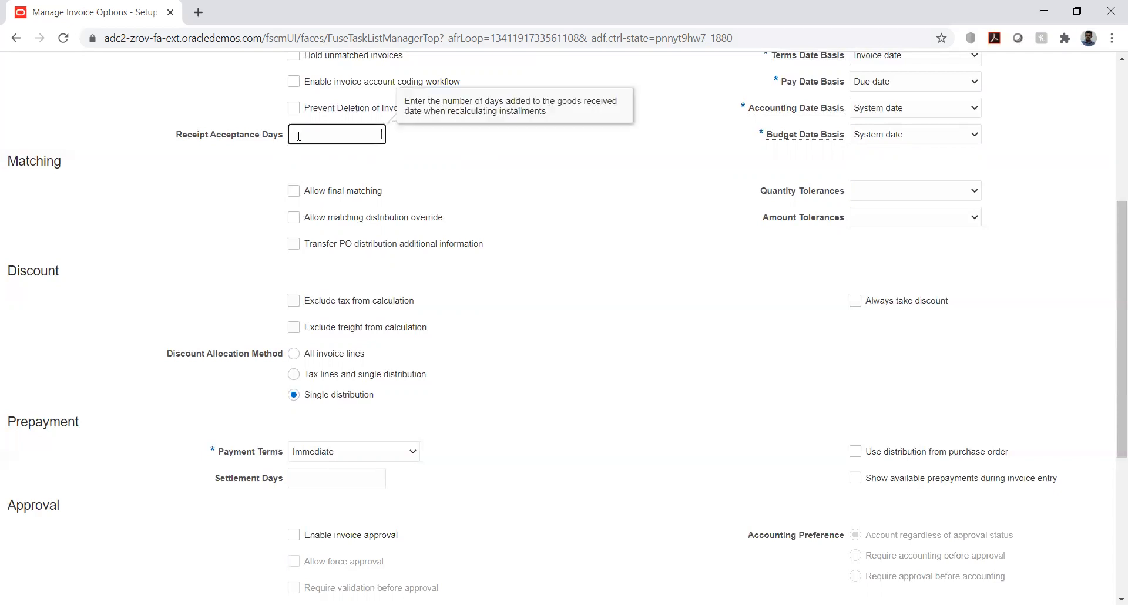
{"action": "left_click", "coordinate": [434, 163]}
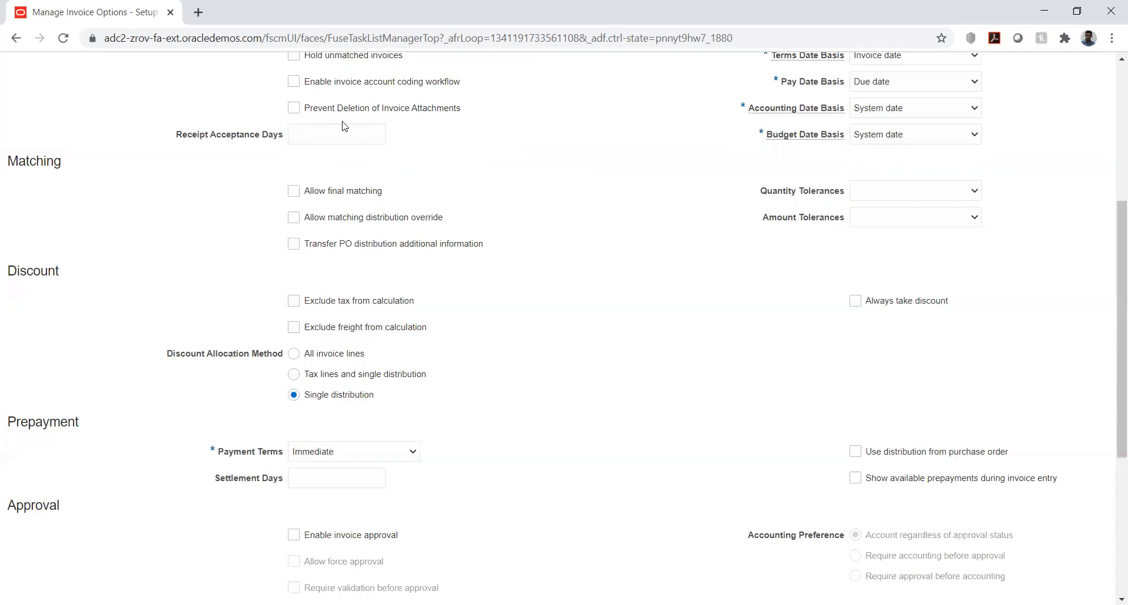
{"action": "left_click_drag", "start_coordinate": [178, 135], "coordinate": [286, 145]}
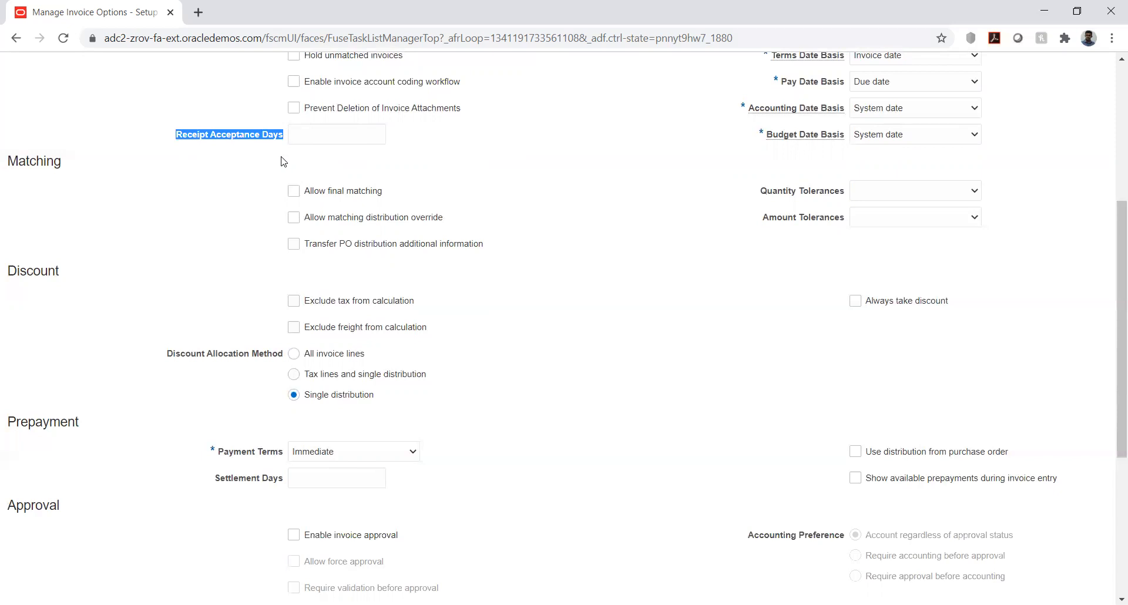
{"action": "left_click", "coordinate": [310, 134]}
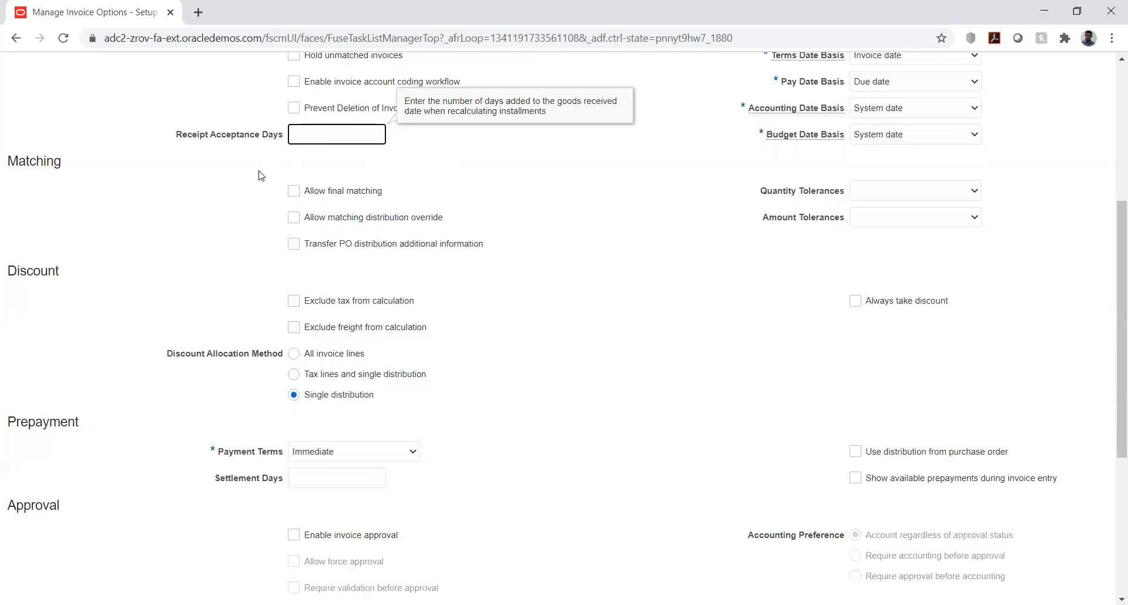
Review the Allow final matching and Allow matching distribution override options in the Matching section.
{"action": "scroll", "coordinate": [259, 177], "scroll_direction": "down", "scroll_amount": 1}
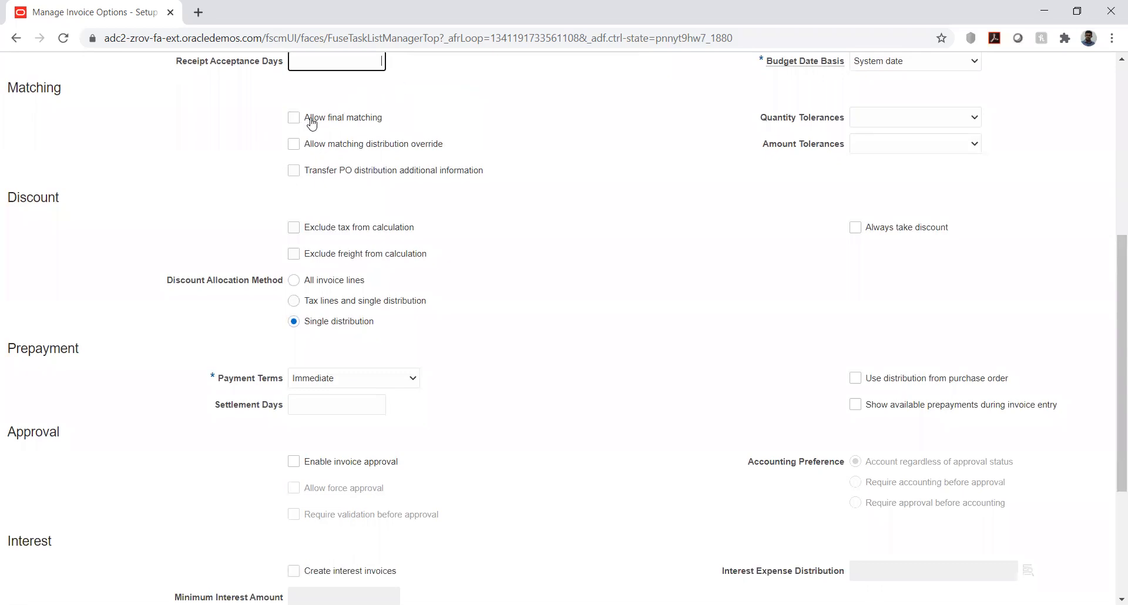
{"action": "left_click_drag", "start_coordinate": [307, 119], "coordinate": [386, 122]}
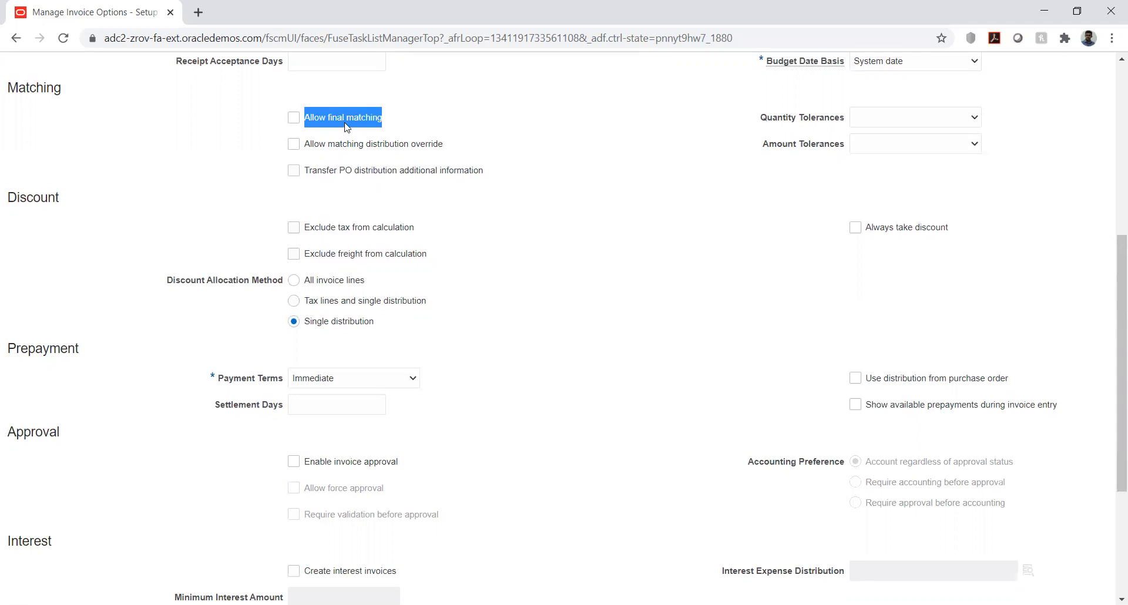
{"action": "left_click_drag", "start_coordinate": [310, 148], "coordinate": [407, 151]}
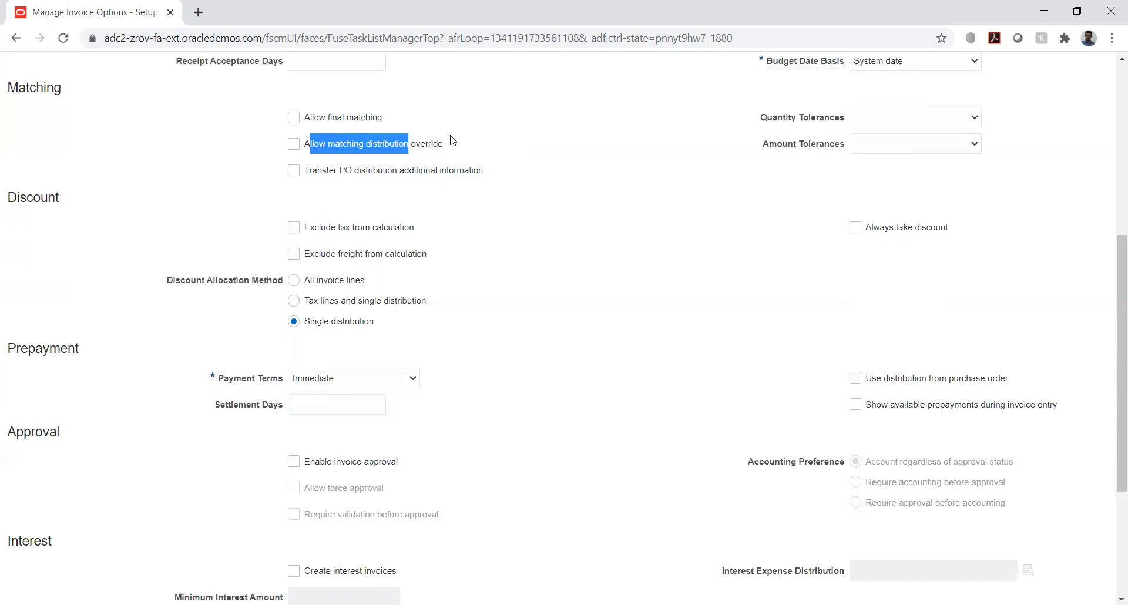
{"action": "left_click", "coordinate": [427, 152]}
{"action": "left_click", "coordinate": [428, 152]}
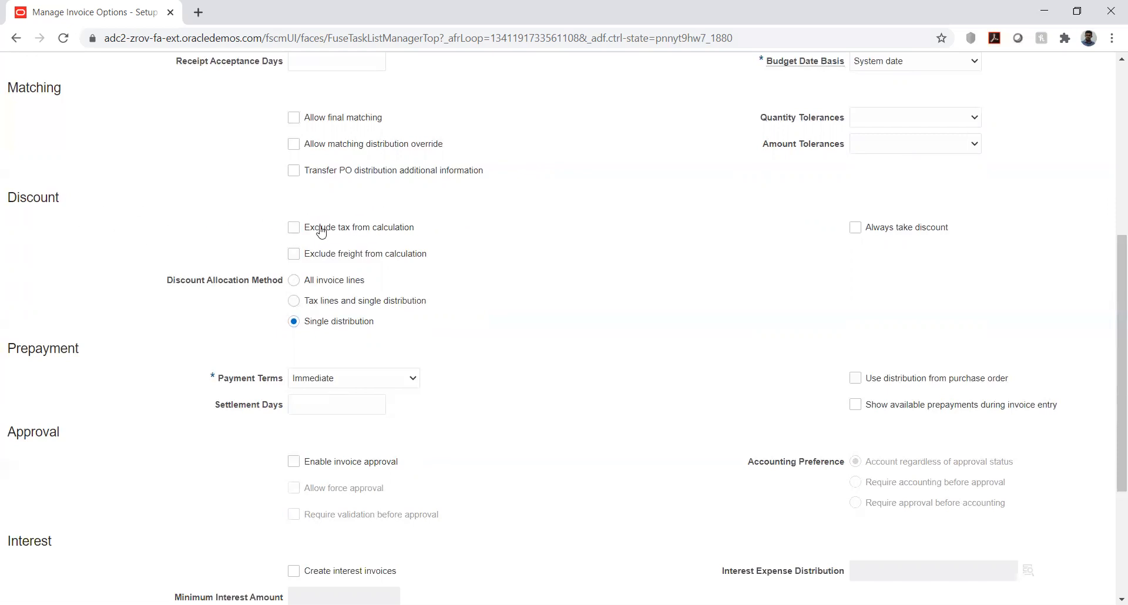
Review the Discount section's tax and freight exclusion options and the Discount Allocation Method choices.
{"action": "scroll", "coordinate": [442, 231], "scroll_direction": "down", "scroll_amount": 1}
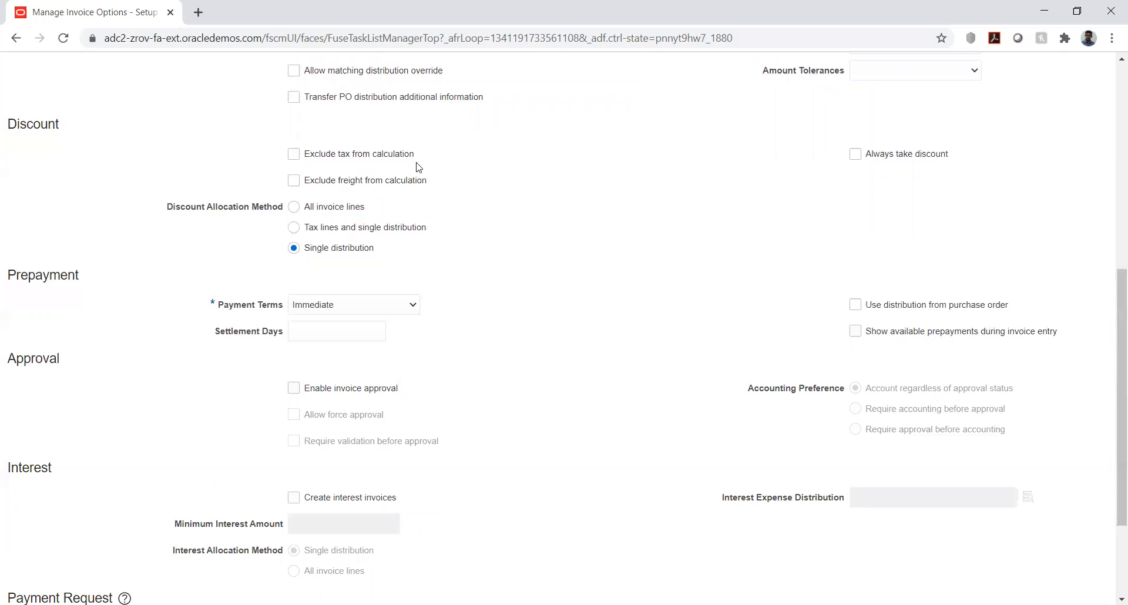
{"action": "scroll", "coordinate": [419, 167], "scroll_direction": "down", "scroll_amount": 1}
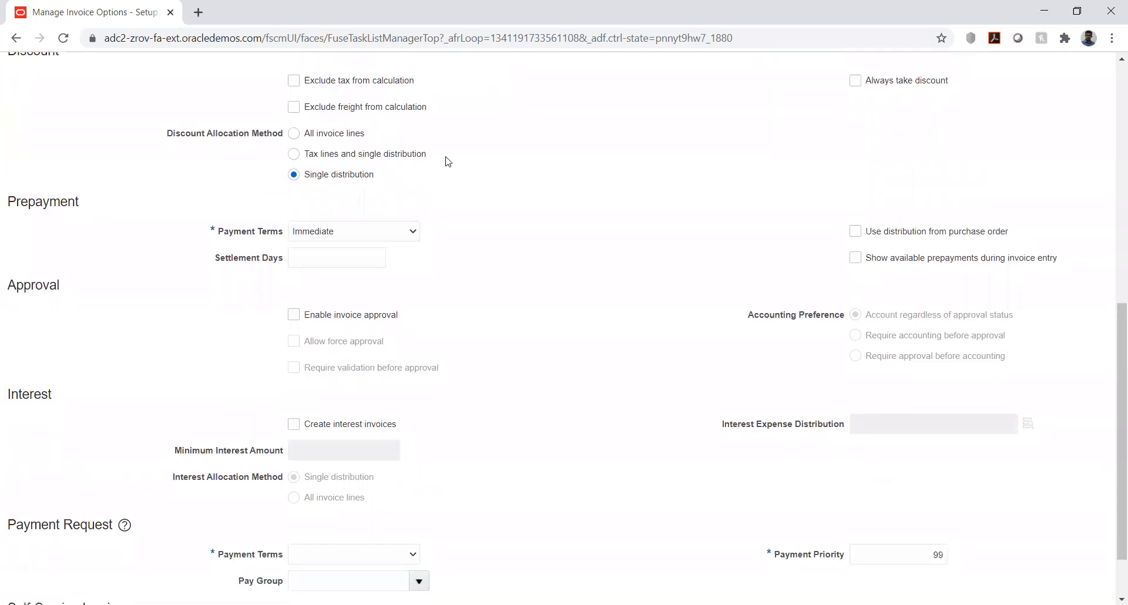
{"action": "scroll", "coordinate": [447, 154], "scroll_direction": "up", "scroll_amount": 1}
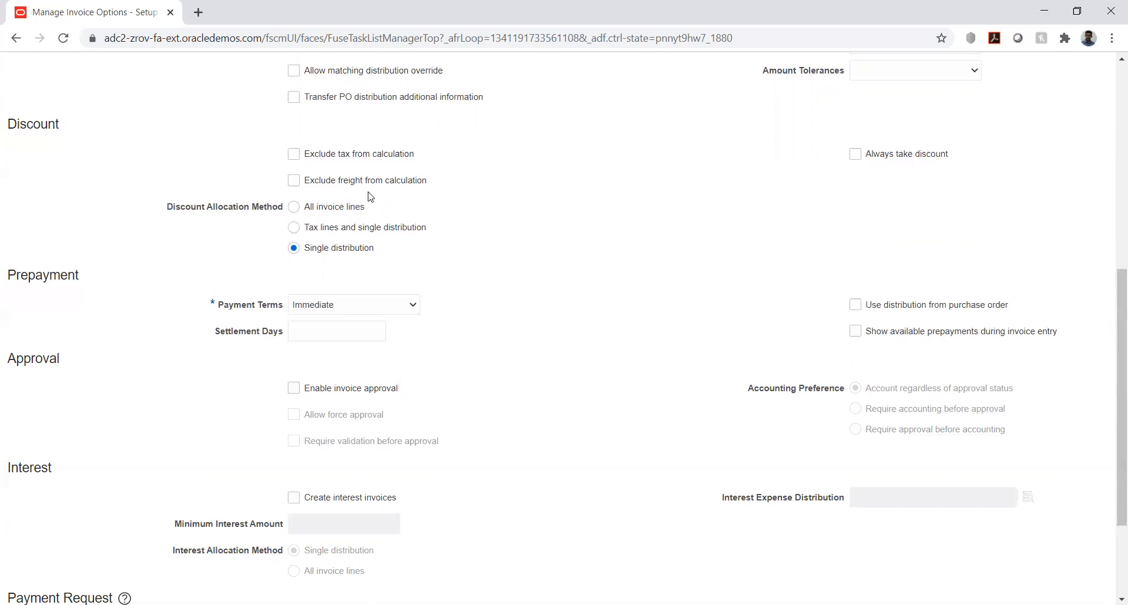
{"action": "scroll", "coordinate": [456, 202], "scroll_direction": "down", "scroll_amount": 1}
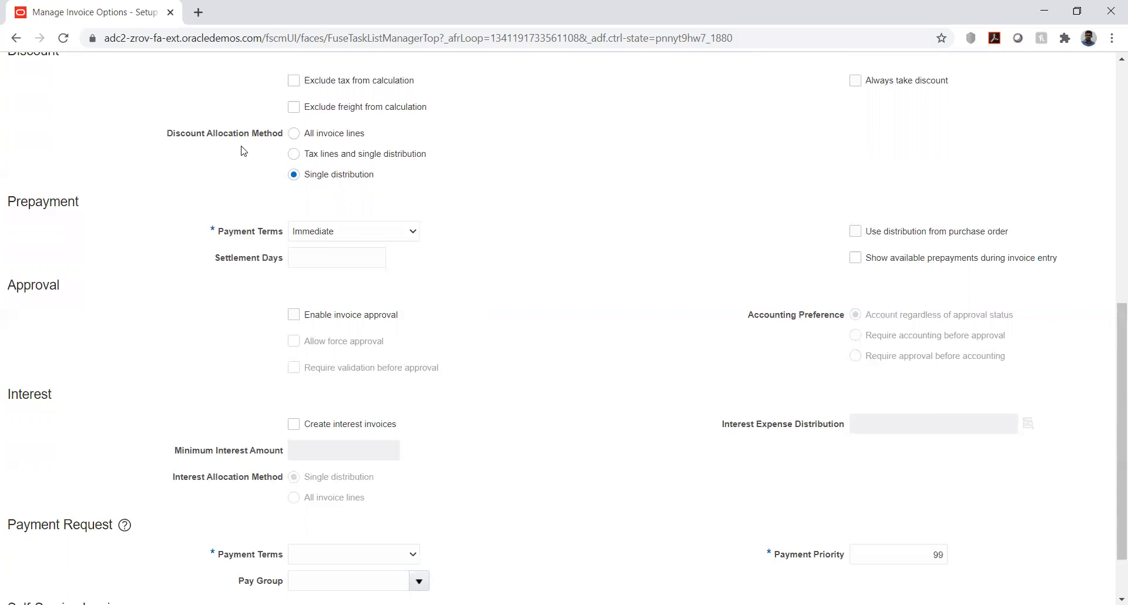
{"action": "left_click", "coordinate": [244, 151]}
{"action": "scroll", "coordinate": [456, 119], "scroll_direction": "down", "scroll_amount": 1}
{"action": "scroll", "coordinate": [455, 119], "scroll_direction": "up", "scroll_amount": 2}
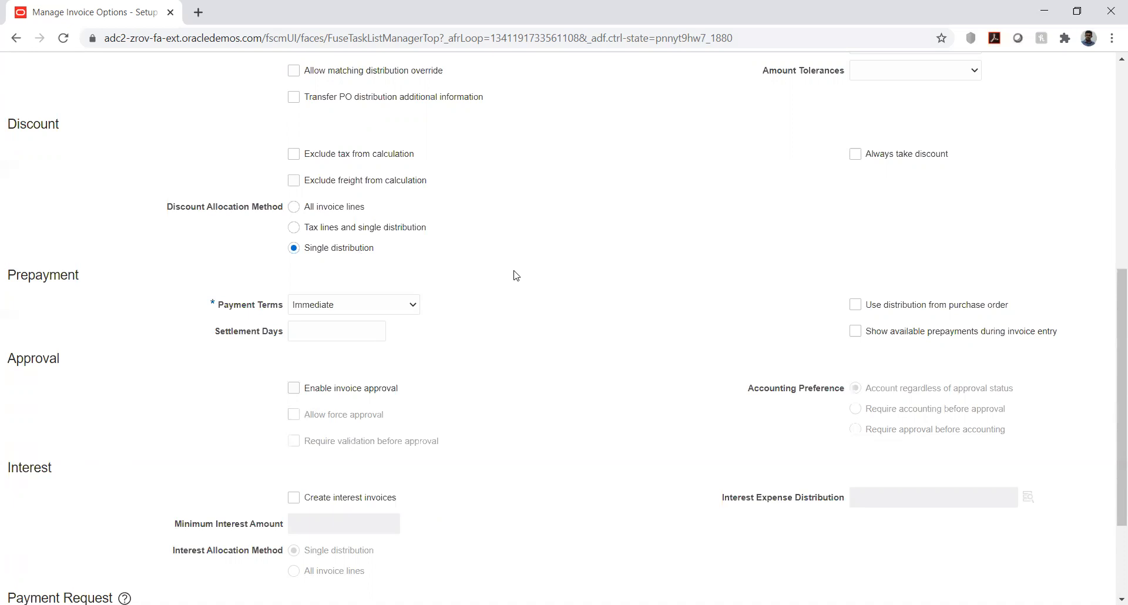
Review the Prepayment section and its available Payment Terms choices, keeping Immediate selected.
{"action": "scroll", "coordinate": [515, 273], "scroll_direction": "down", "scroll_amount": 1}
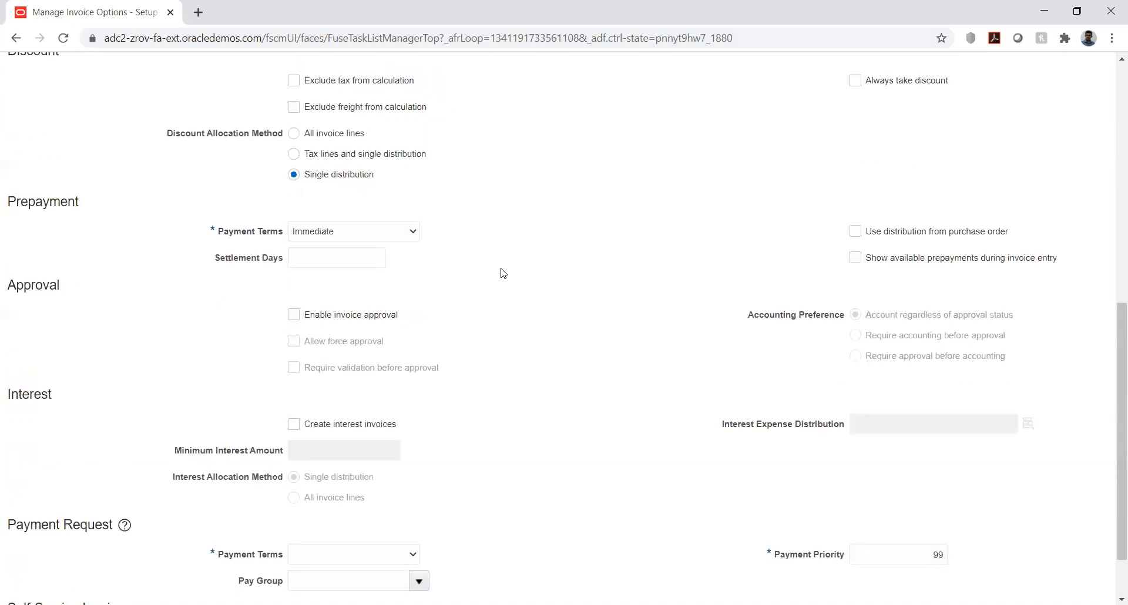
{"action": "scroll", "coordinate": [500, 270], "scroll_direction": "down", "scroll_amount": 1}
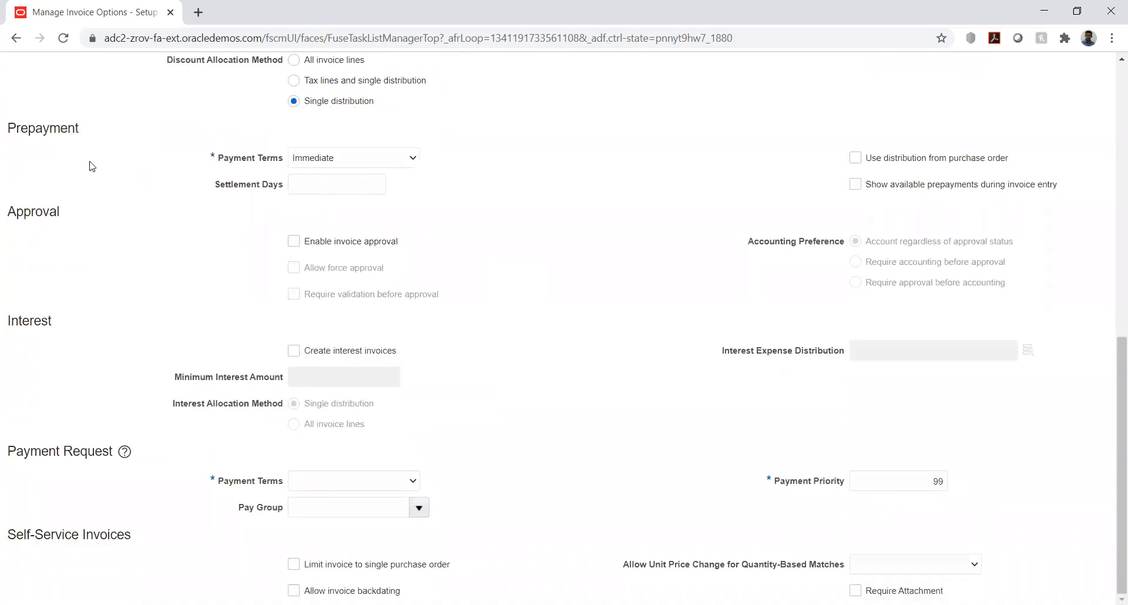
{"action": "left_click", "coordinate": [355, 164]}
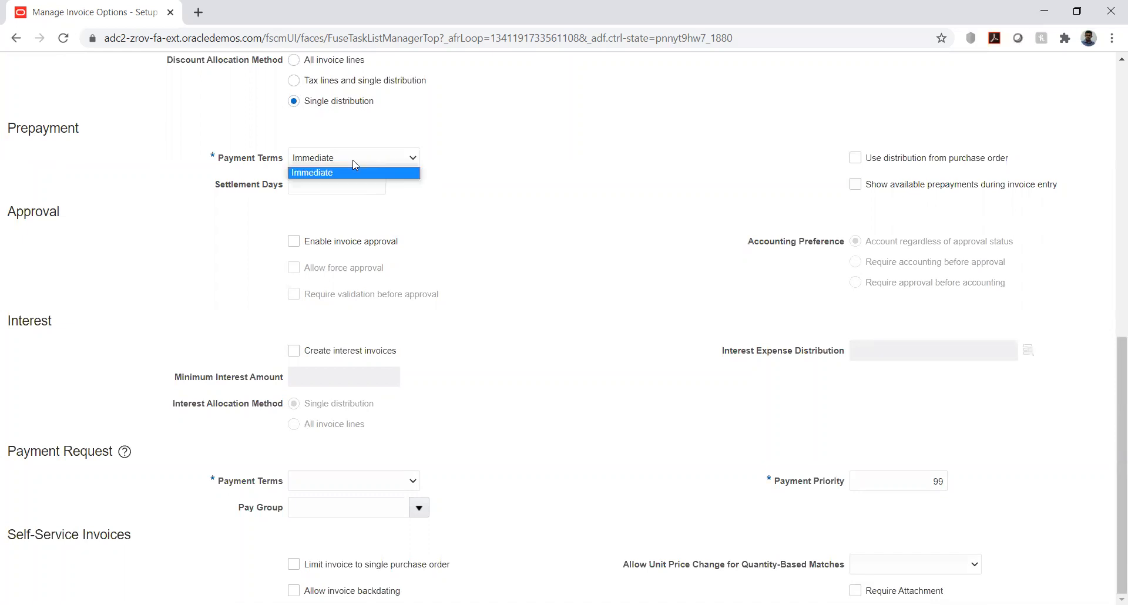
{"action": "left_click", "coordinate": [486, 157]}
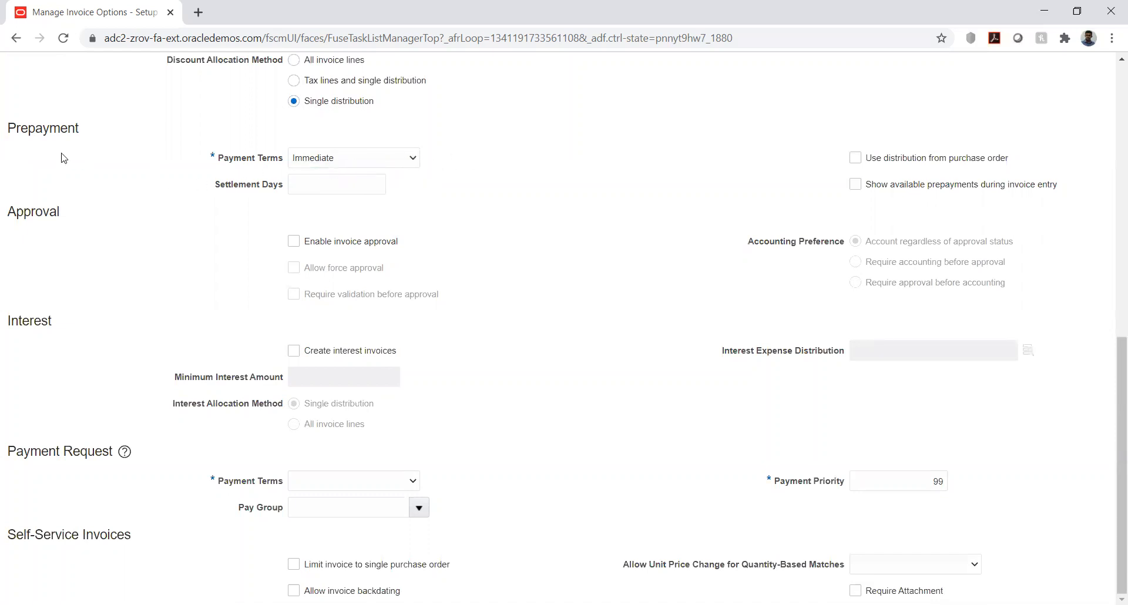
{"action": "left_click", "coordinate": [339, 161]}
{"action": "left_click", "coordinate": [534, 184]}
{"action": "left_click_drag", "start_coordinate": [11, 133], "coordinate": [78, 140]}
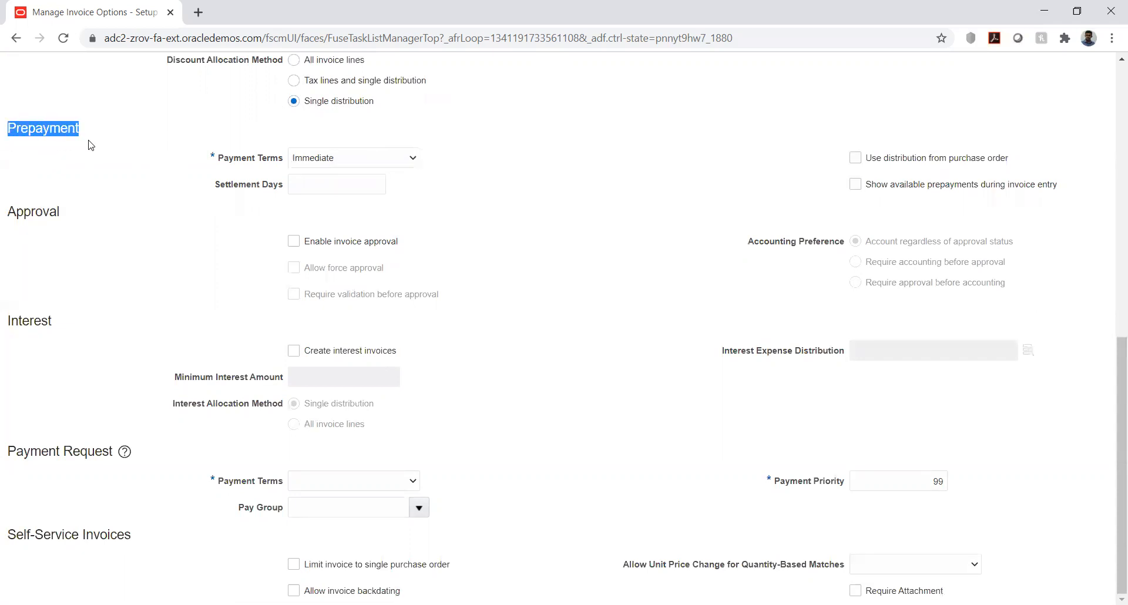
Compare the Payment Terms choices in the Invoice Entry section with those in the Prepayment section.
{"action": "left_click", "coordinate": [94, 148]}
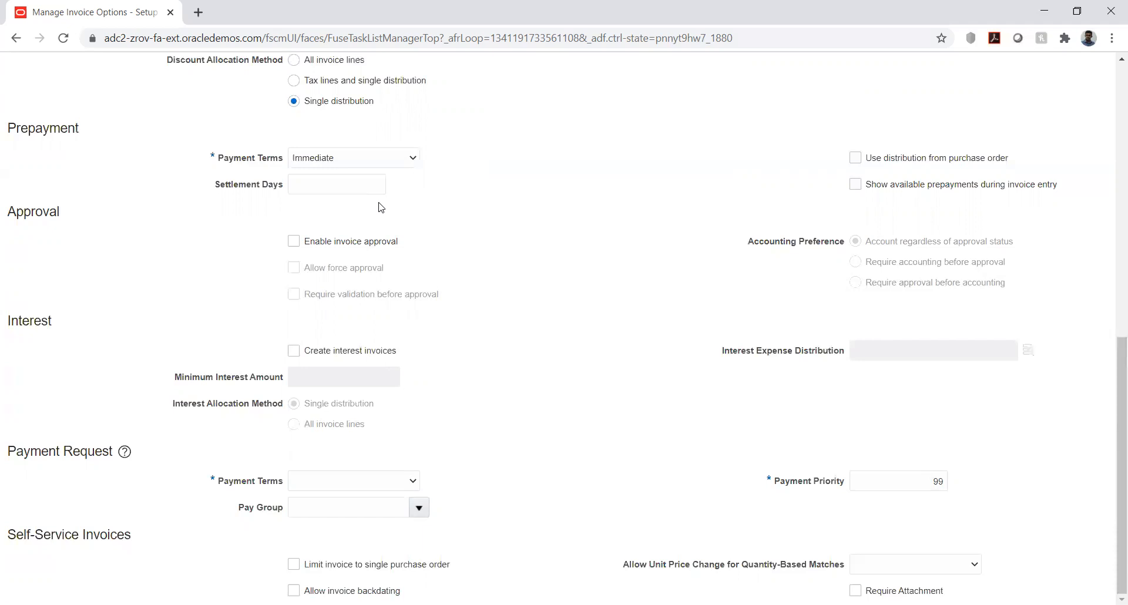
{"action": "scroll", "coordinate": [381, 205], "scroll_direction": "up", "scroll_amount": 1}
{"action": "scroll", "coordinate": [381, 206], "scroll_direction": "up", "scroll_amount": 7}
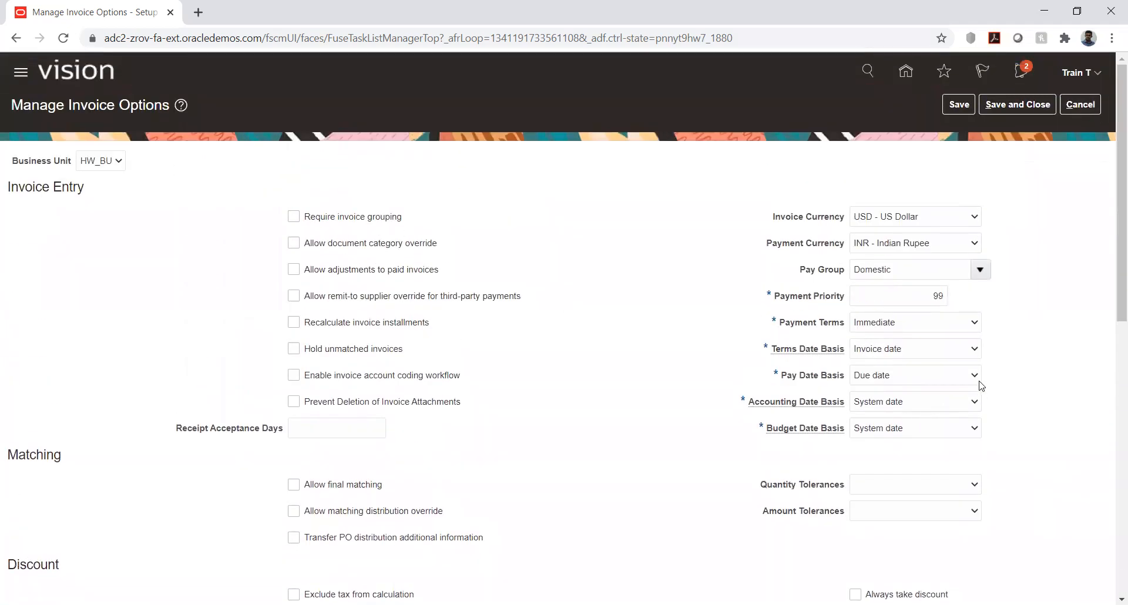
{"action": "left_click", "coordinate": [923, 328]}
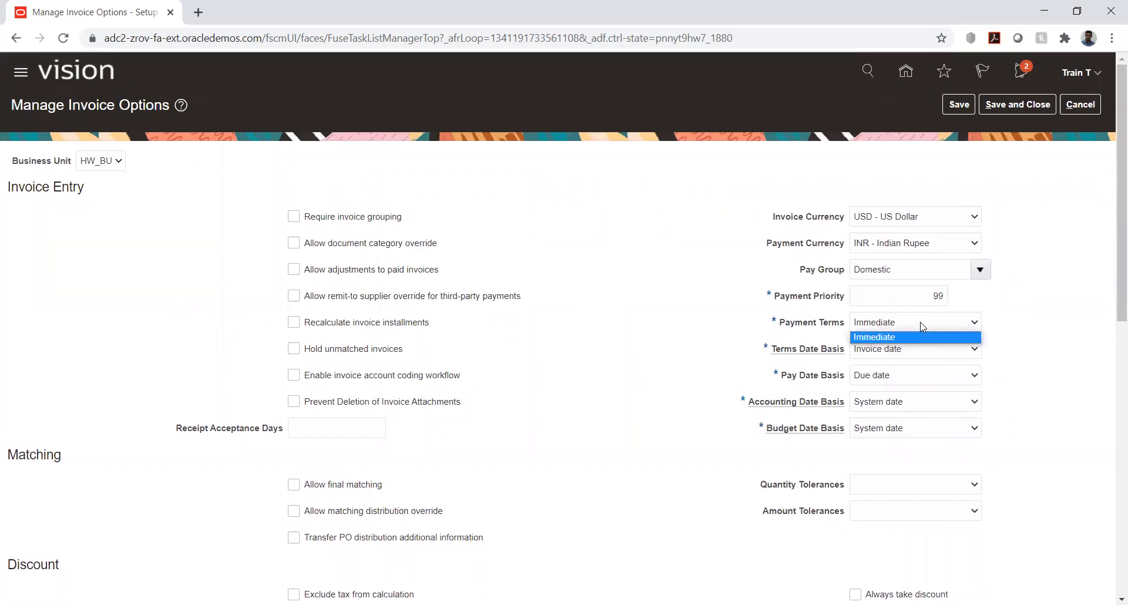
{"action": "left_click", "coordinate": [688, 358]}
{"action": "scroll", "coordinate": [660, 355], "scroll_direction": "down", "scroll_amount": 2}
{"action": "scroll", "coordinate": [660, 355], "scroll_direction": "down", "scroll_amount": 5}
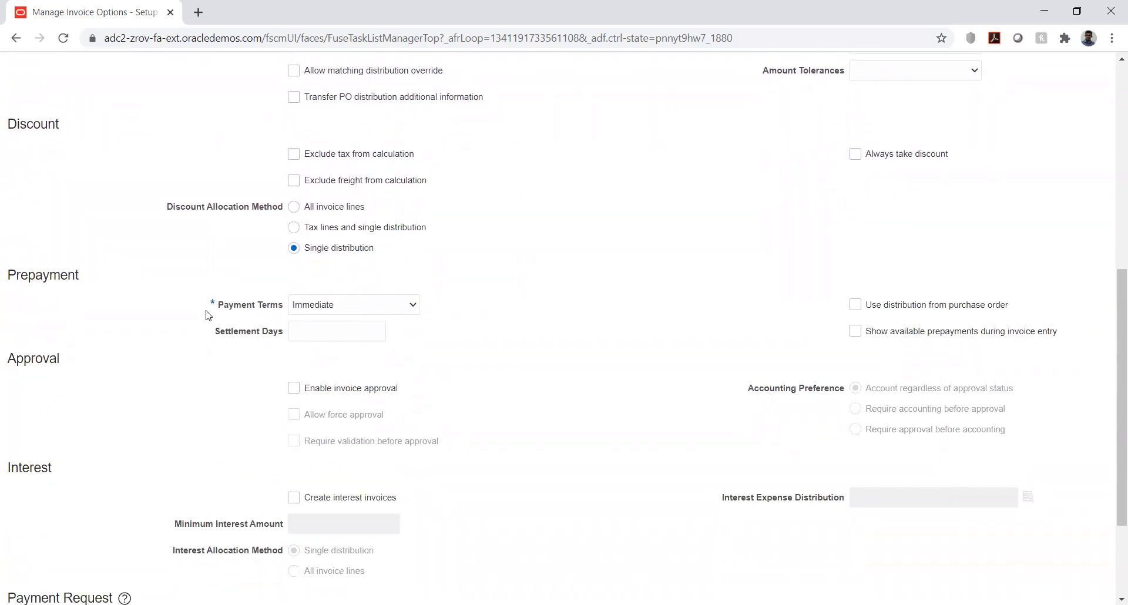
{"action": "left_click", "coordinate": [370, 308]}
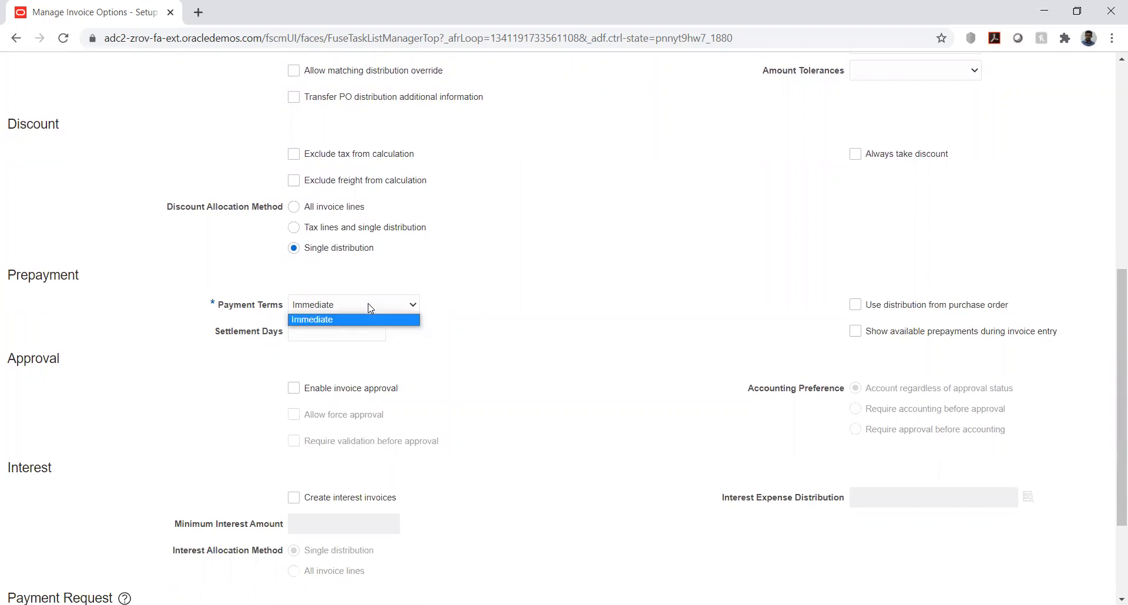
{"action": "left_click", "coordinate": [480, 324]}
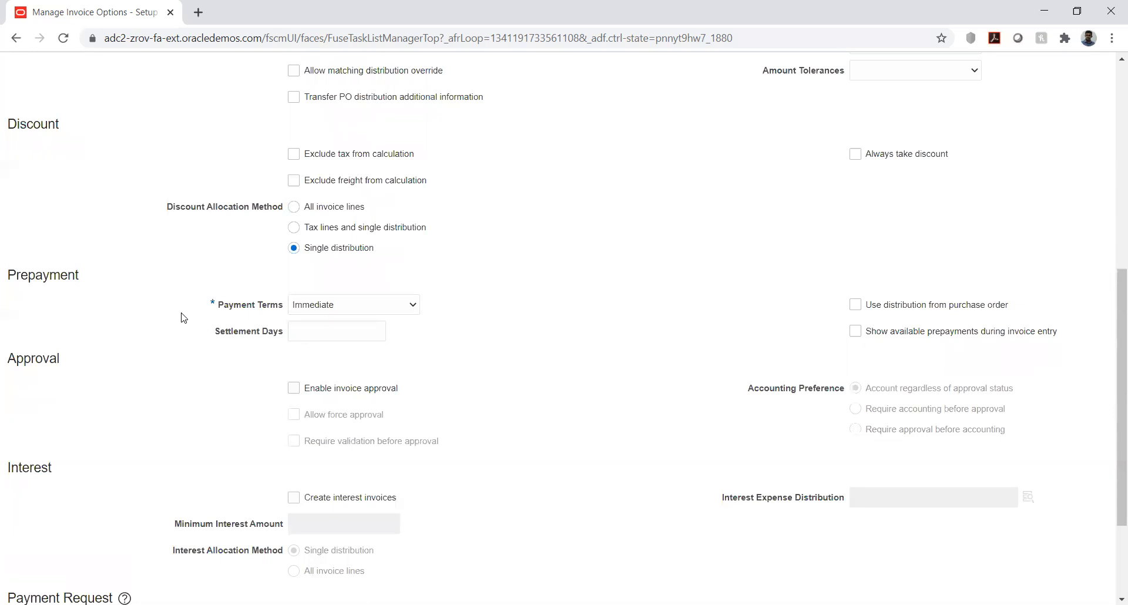
Review the Prepayment section's Payment Terms against Invoice Entry again and read the help for Settlement Days, entering no value.
{"action": "left_click", "coordinate": [322, 307]}
{"action": "left_click", "coordinate": [346, 307]}
{"action": "scroll", "coordinate": [756, 209], "scroll_direction": "up", "scroll_amount": 8}
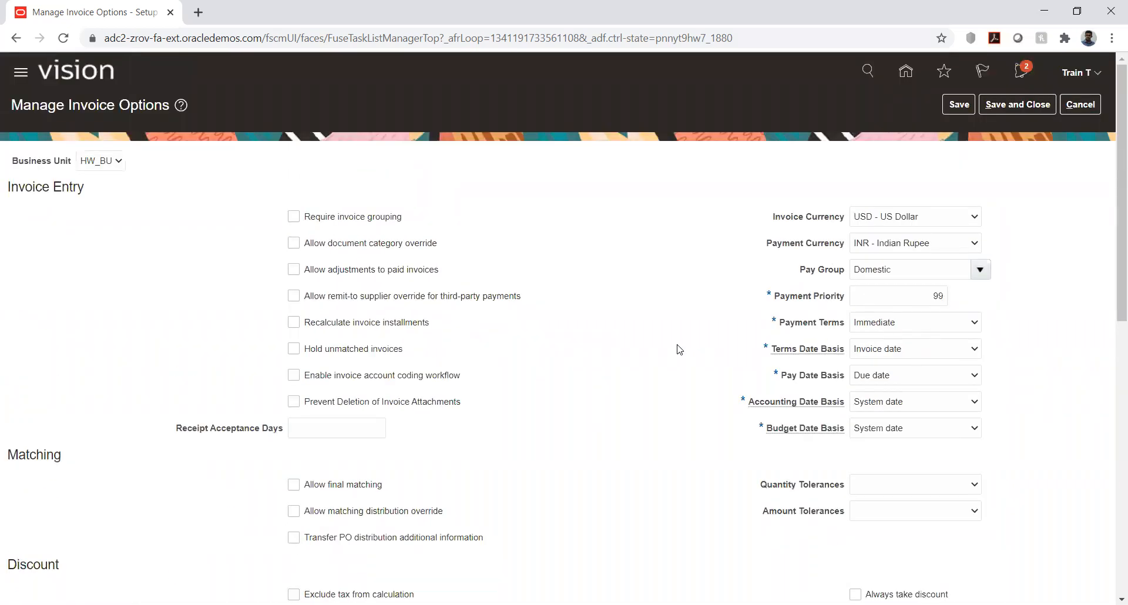
{"action": "scroll", "coordinate": [652, 337], "scroll_direction": "down", "scroll_amount": 9}
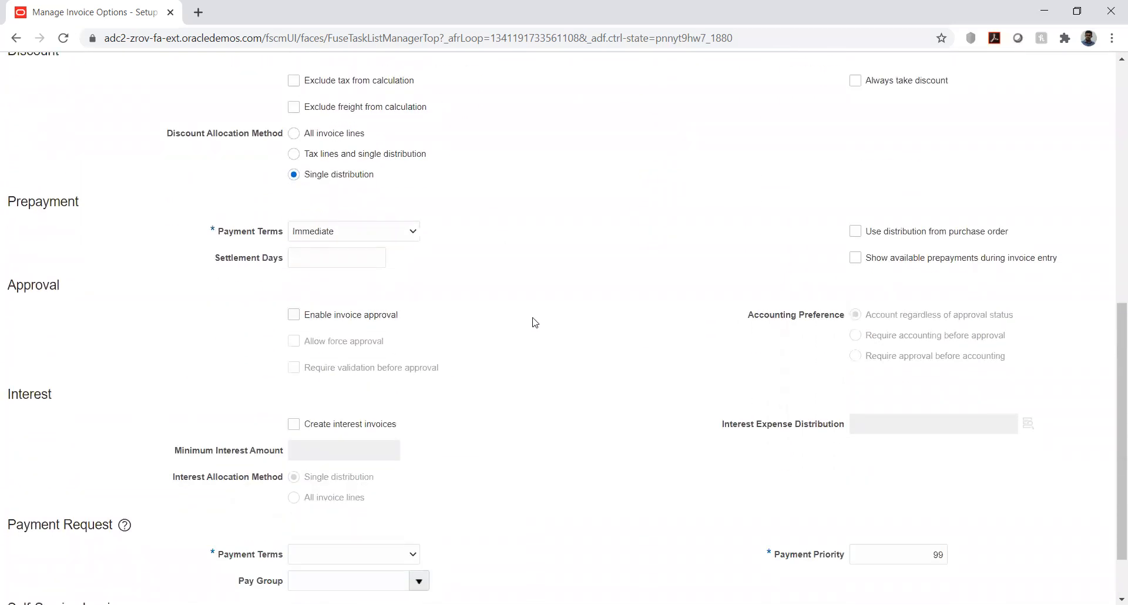
{"action": "left_click", "coordinate": [302, 258]}
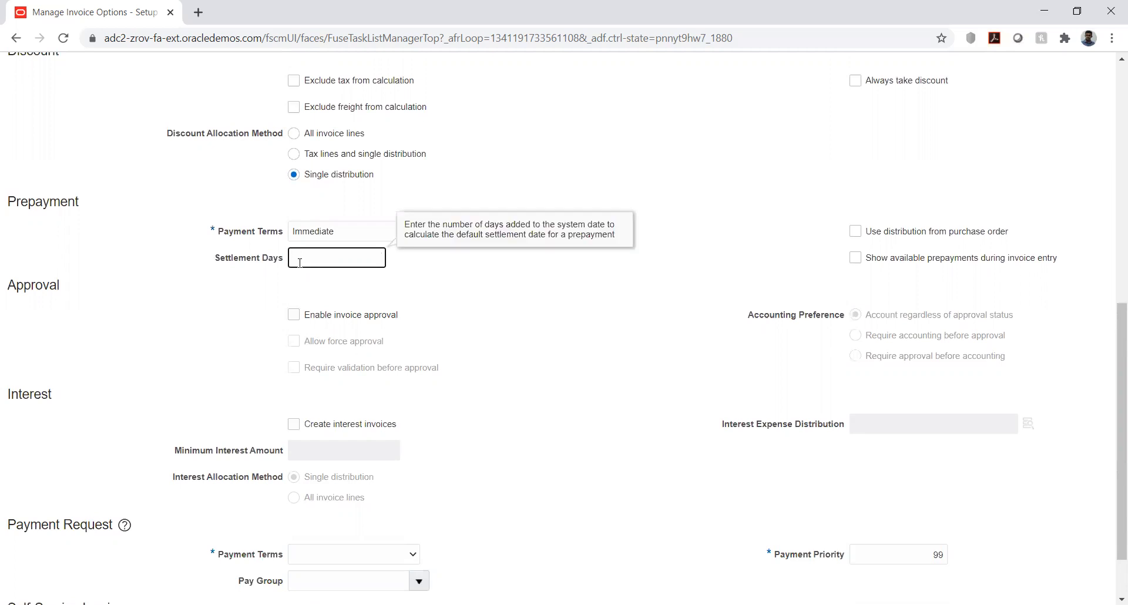
{"action": "left_click", "coordinate": [420, 278]}
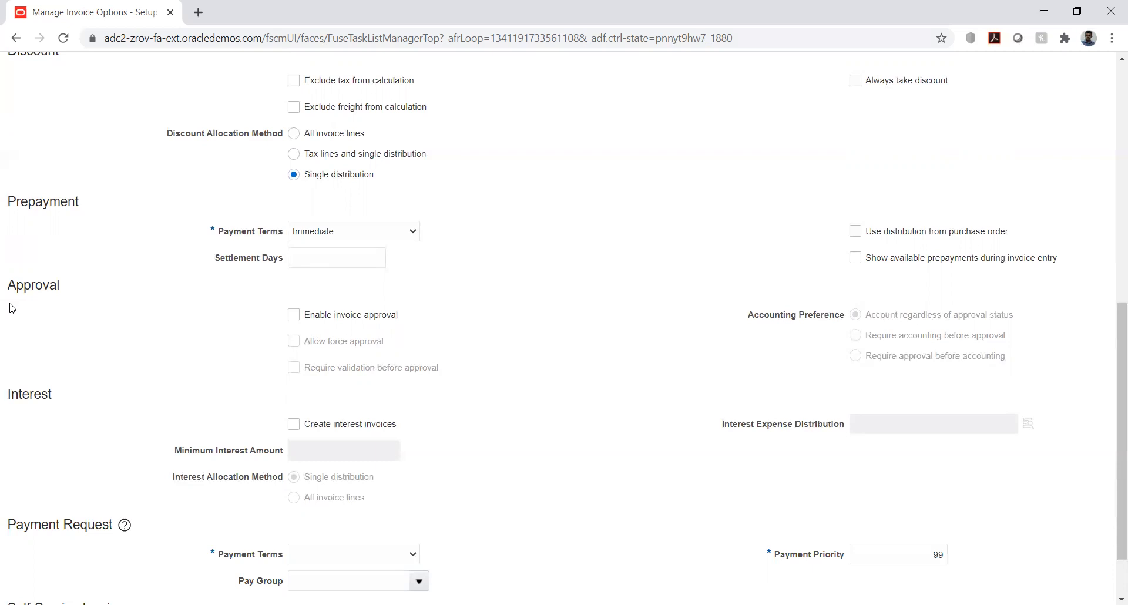
Enable invoice approval temporarily to inspect the dependent approval and Accounting Preference options, and disable it again.
{"action": "scroll", "coordinate": [10, 308], "scroll_direction": "down", "scroll_amount": 1}
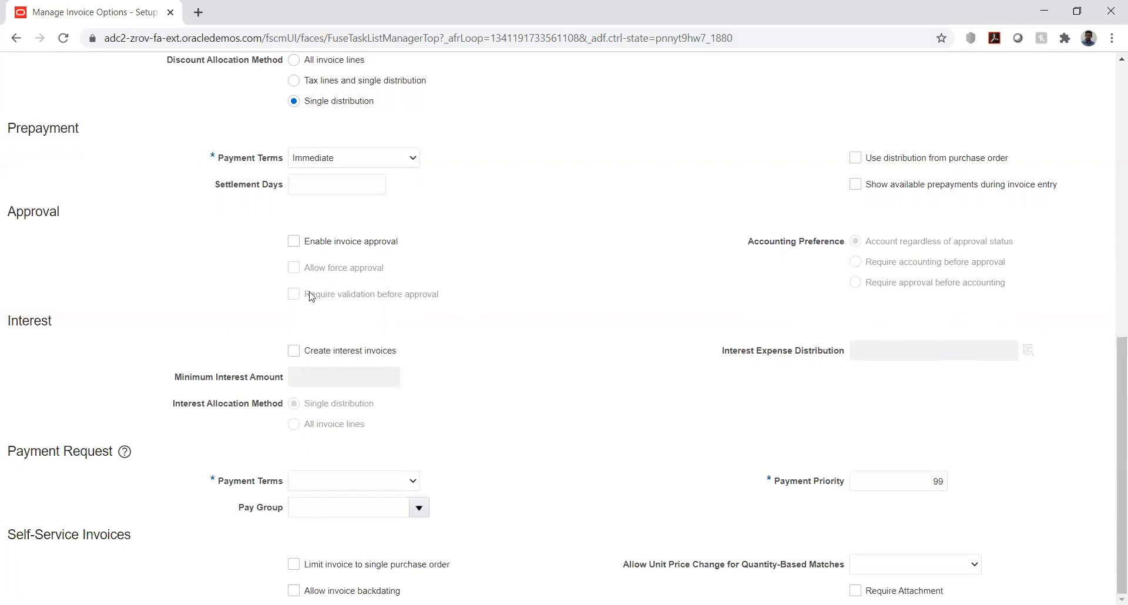
{"action": "left_click", "coordinate": [321, 249]}
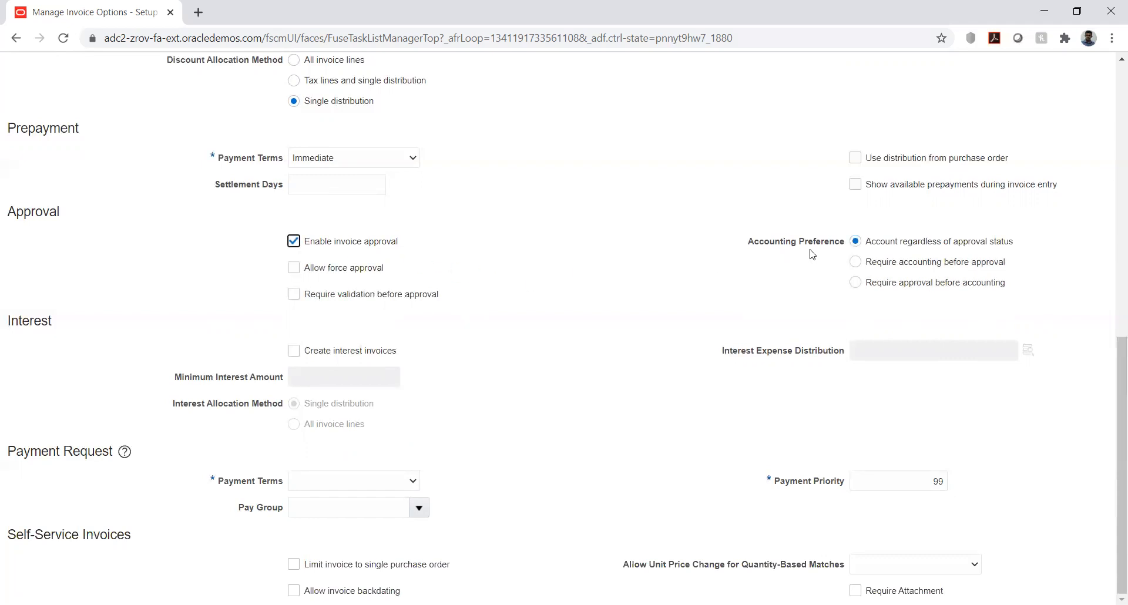
{"action": "left_click", "coordinate": [327, 241]}
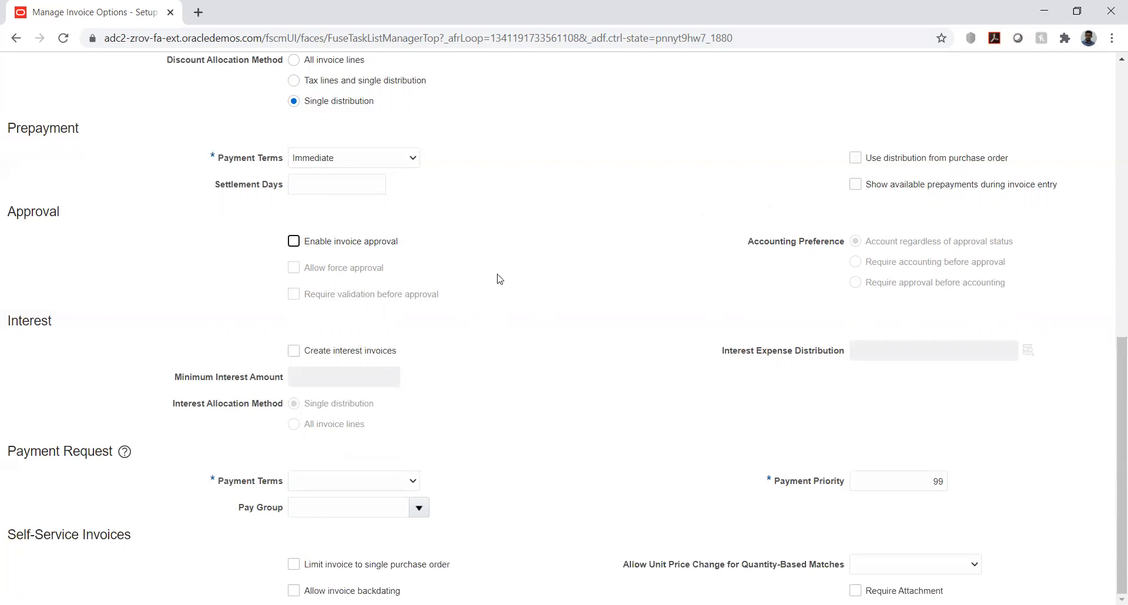
{"action": "left_click", "coordinate": [483, 253]}
Review the Interest section, including the Create interest invoices option and the Interest Expense Distribution field.
{"action": "left_click_drag", "start_coordinate": [8, 320], "coordinate": [94, 335]}
{"action": "left_click", "coordinate": [394, 355]}
{"action": "left_click", "coordinate": [1028, 351]}
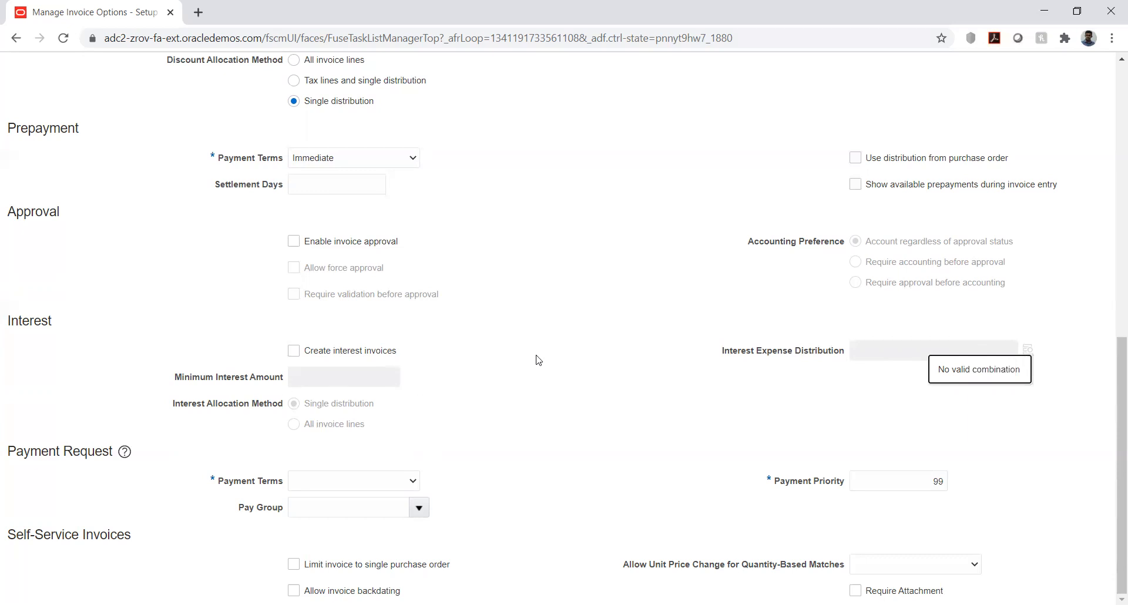
{"action": "left_click", "coordinate": [9, 336]}
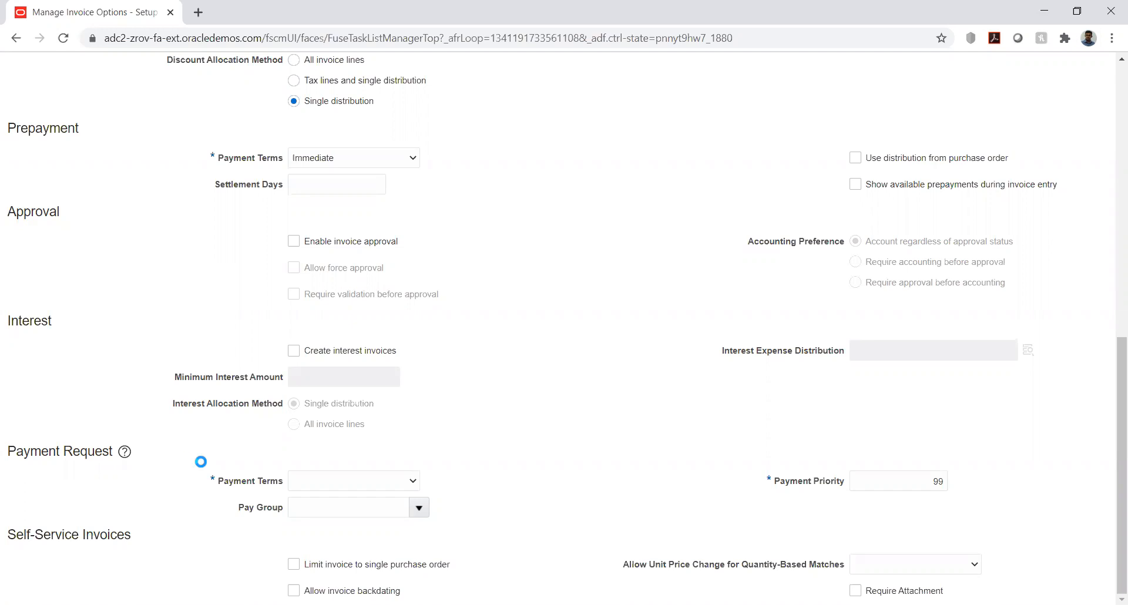
Check the Payment Terms choices in the Payment Request section and return to the HW Implementation task list.
{"action": "left_click", "coordinate": [364, 489]}
{"action": "left_click", "coordinate": [365, 487]}
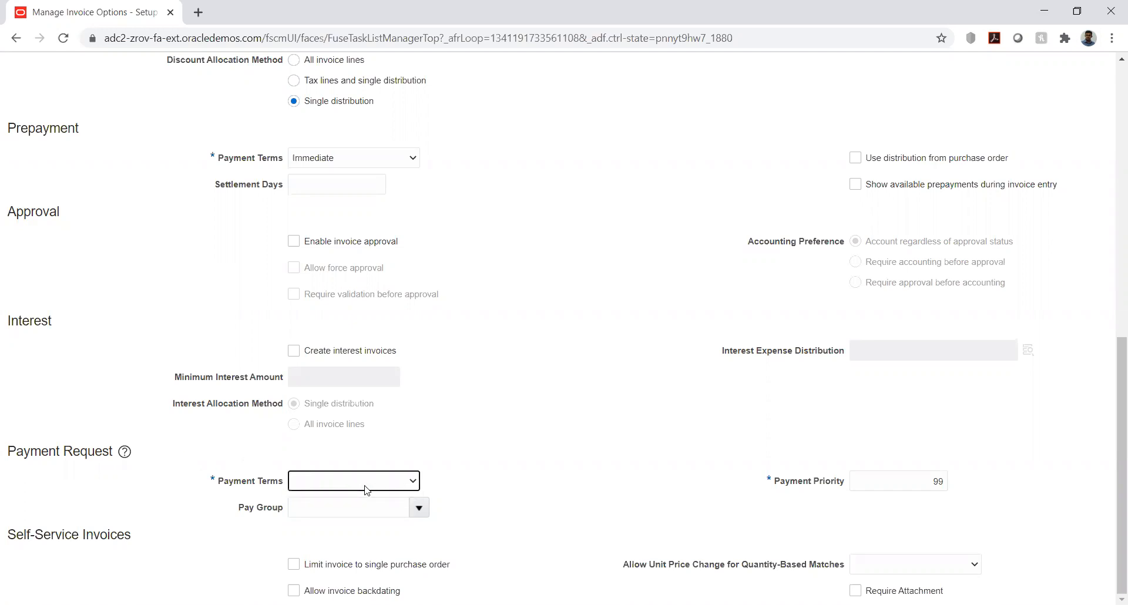
{"action": "left_click", "coordinate": [548, 428]}
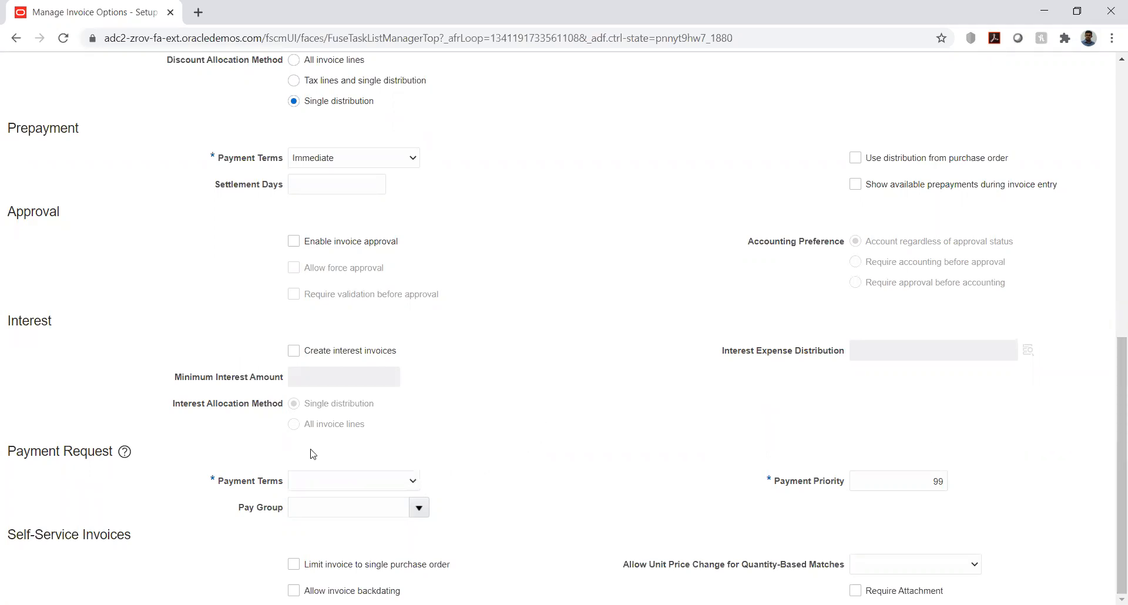
{"action": "left_click_drag", "start_coordinate": [1114, 397], "coordinate": [1103, 435]}
{"action": "left_click", "coordinate": [355, 483]}
{"action": "left_click", "coordinate": [1110, 397]}
{"action": "left_click_drag", "start_coordinate": [1112, 401], "coordinate": [1112, 4]}
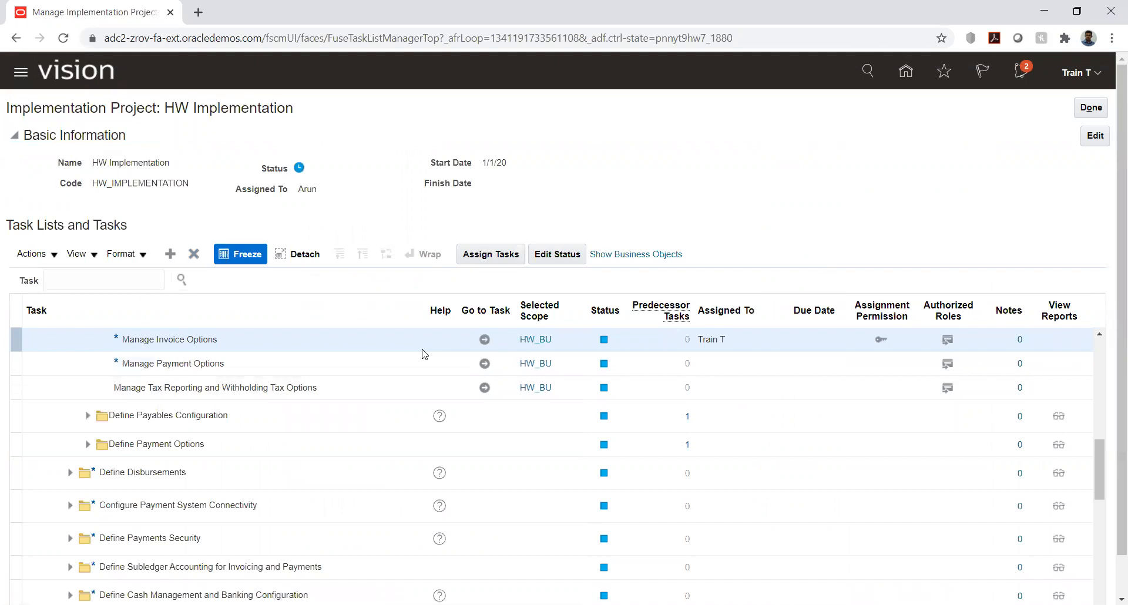
Open the scope selection for the Manage Invoice Options task and start Select and Add for another business unit.
{"action": "left_click", "coordinate": [536, 340]}
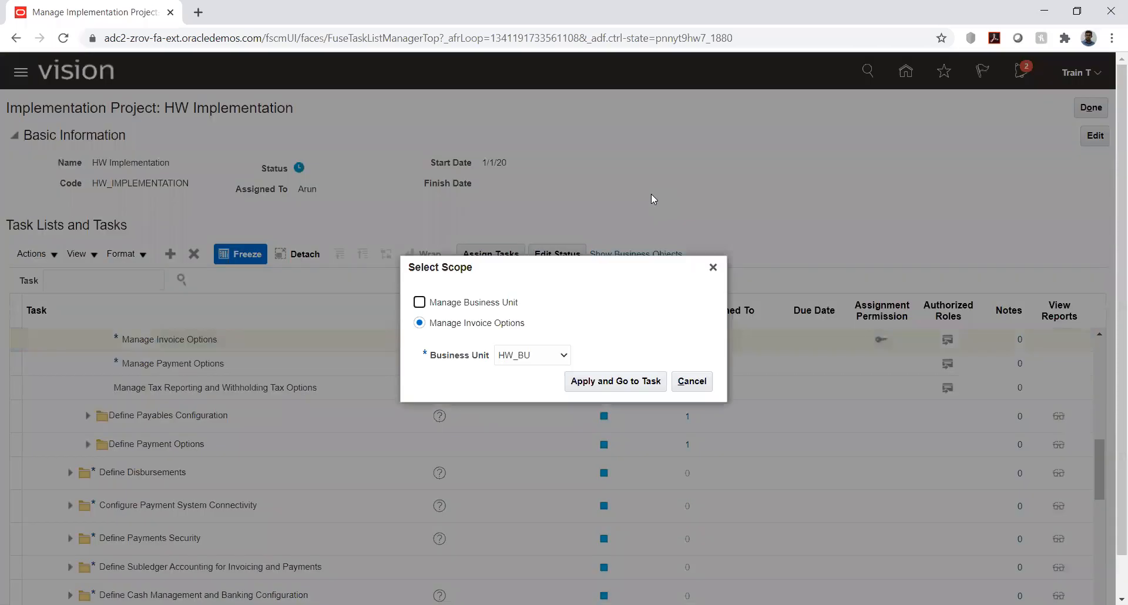
{"action": "left_click", "coordinate": [520, 356]}
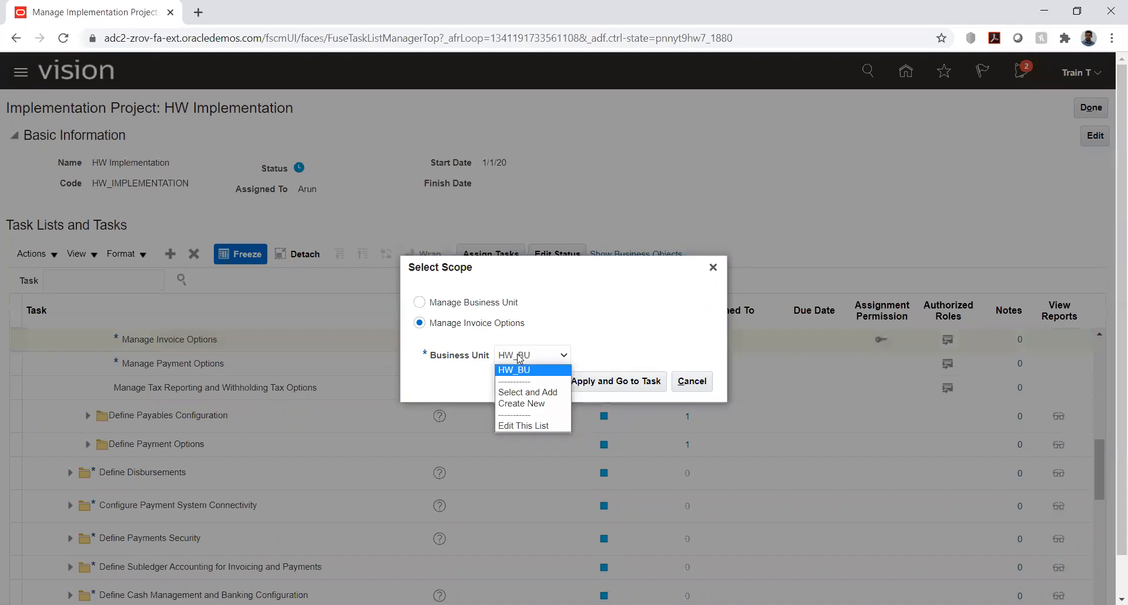
{"action": "left_click", "coordinate": [528, 393]}
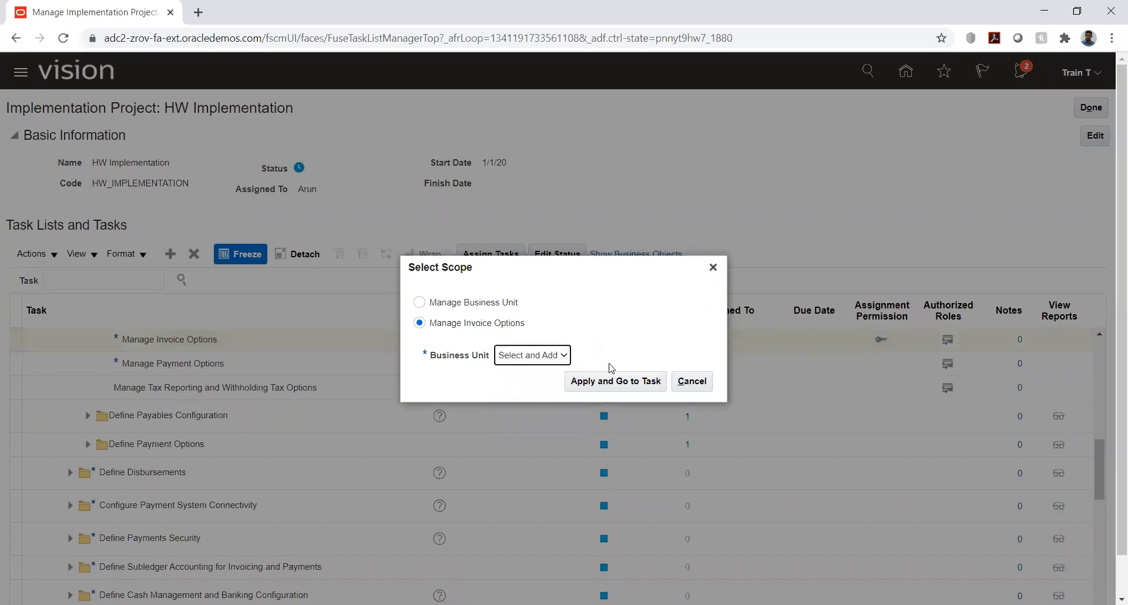
{"action": "left_click", "coordinate": [611, 382]}
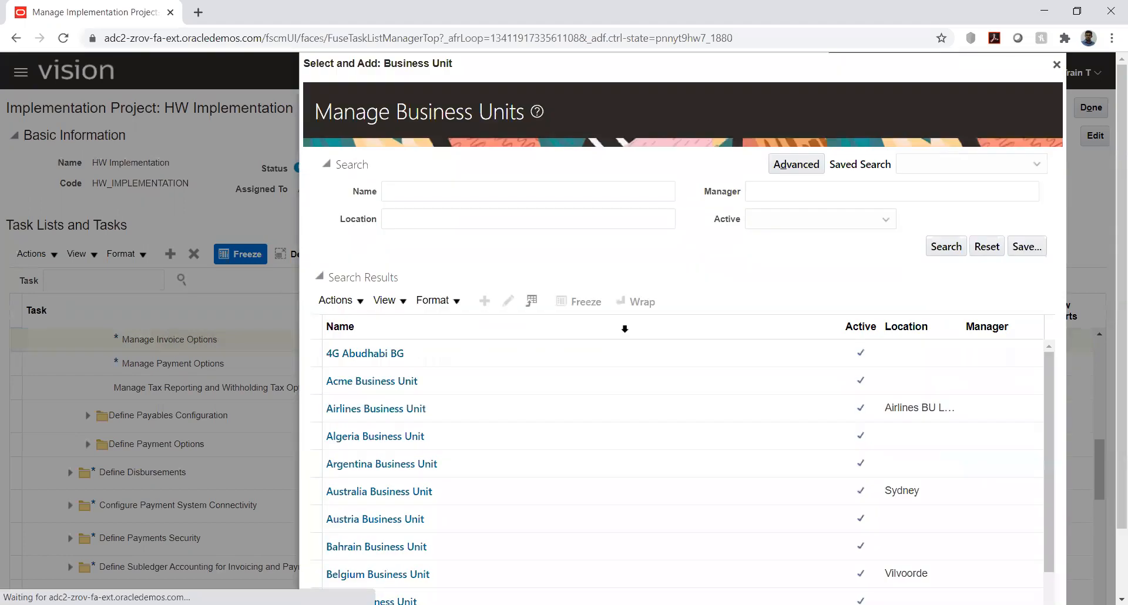
Search the business units for hw and set HW_Business unit as the scope, opening its invoice options.
{"action": "left_click", "coordinate": [437, 192]}
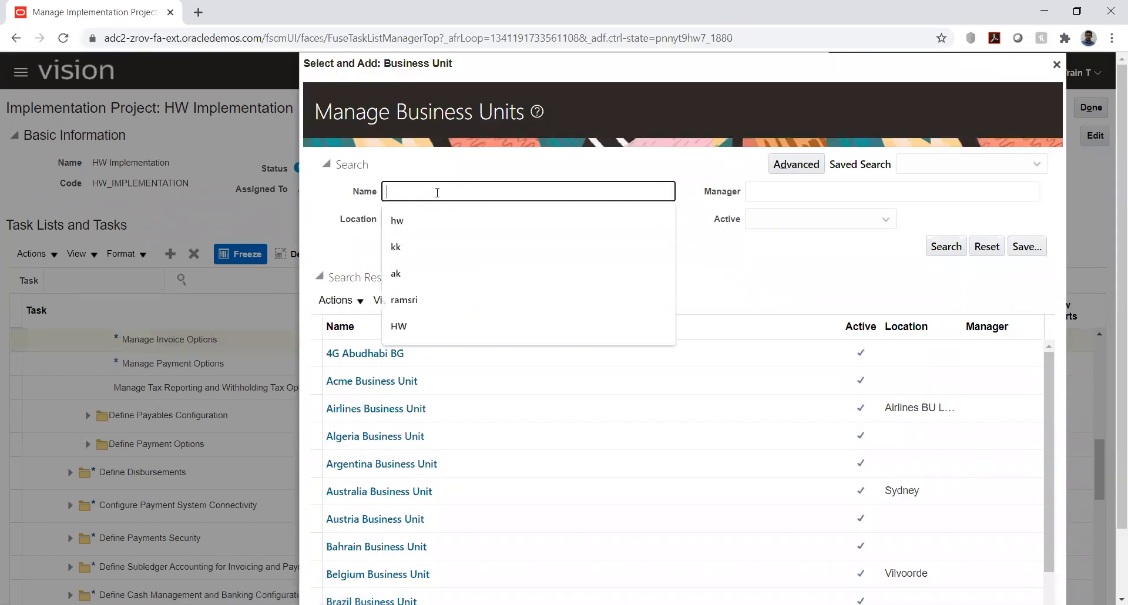
{"action": "type", "text": "hw"}
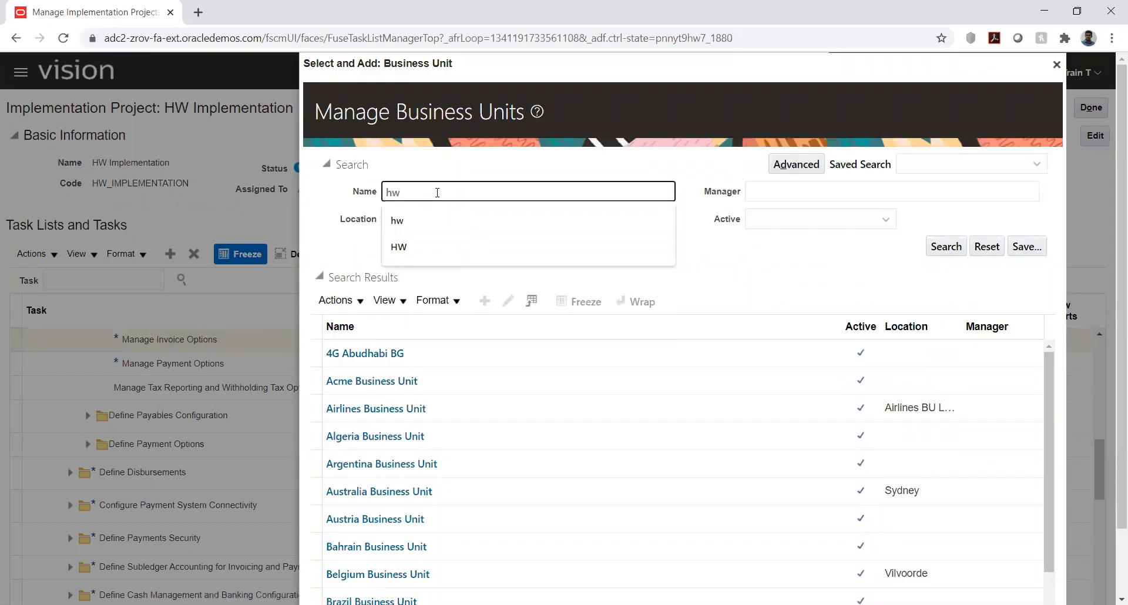
{"action": "key", "text": "Return"}
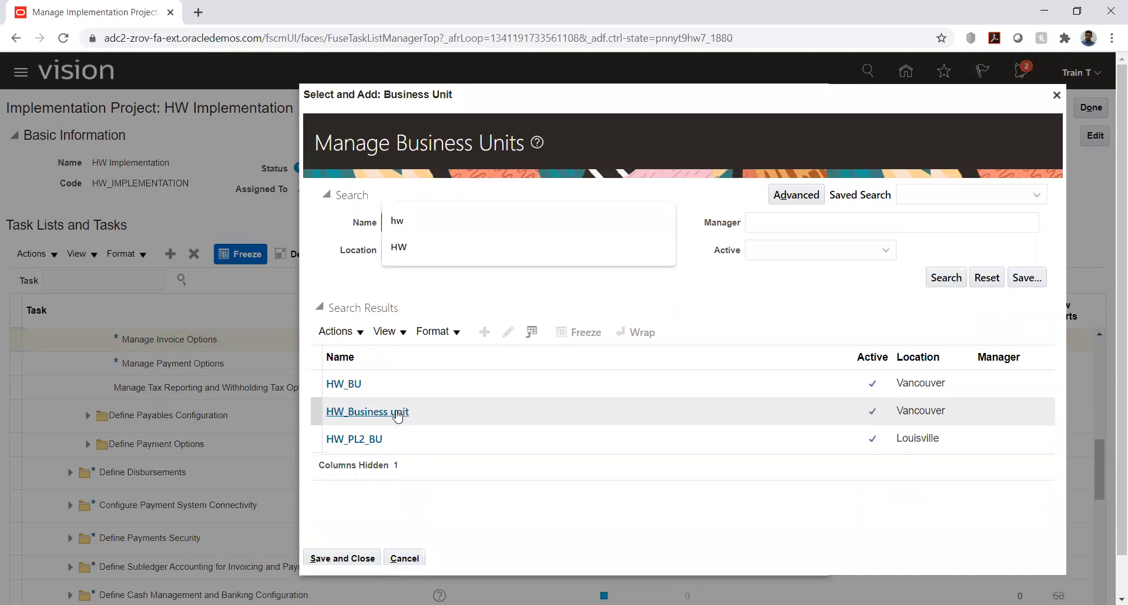
{"action": "left_click", "coordinate": [482, 405]}
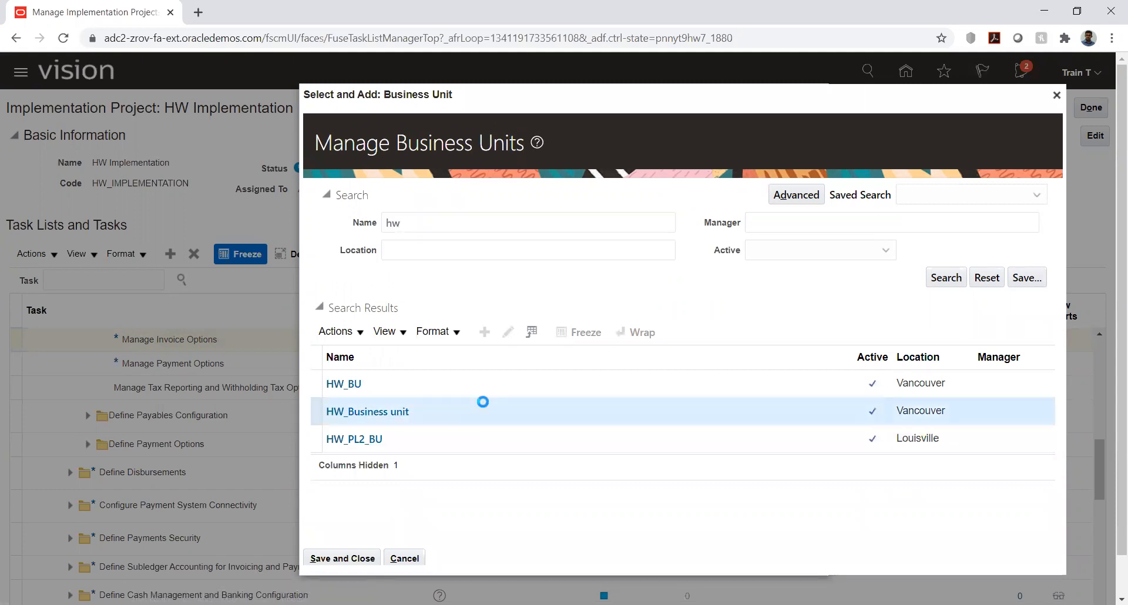
{"action": "left_click", "coordinate": [354, 556]}
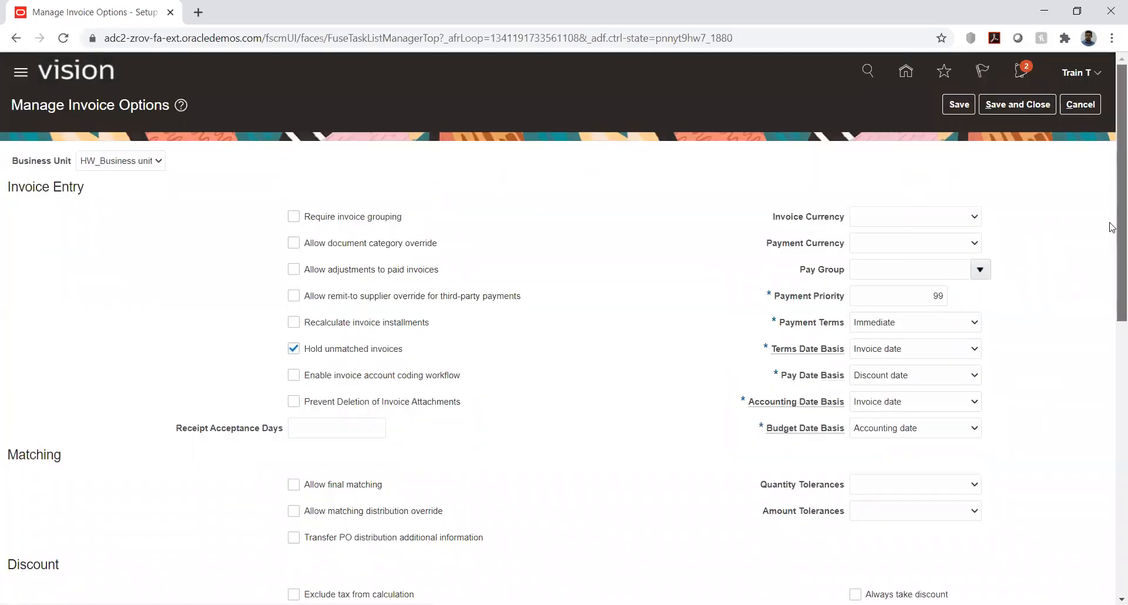
Set the Payment Request section's Payment Terms to Immediate and look through the Pay Group choices without selecting one.
{"action": "scroll", "coordinate": [1113, 227], "scroll_direction": "down", "scroll_amount": 10}
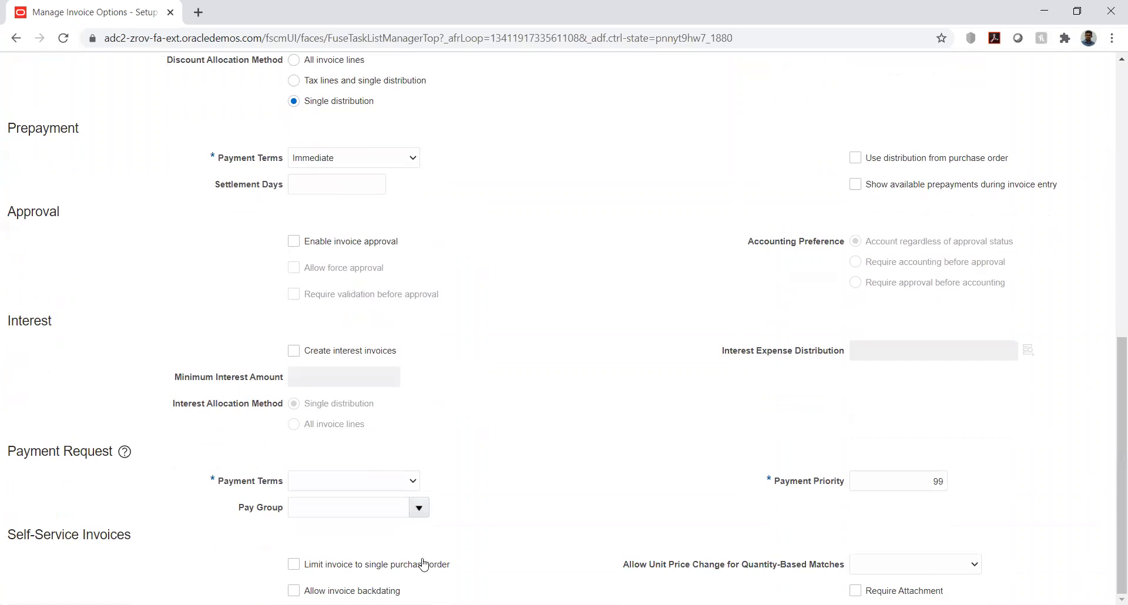
{"action": "left_click", "coordinate": [374, 482]}
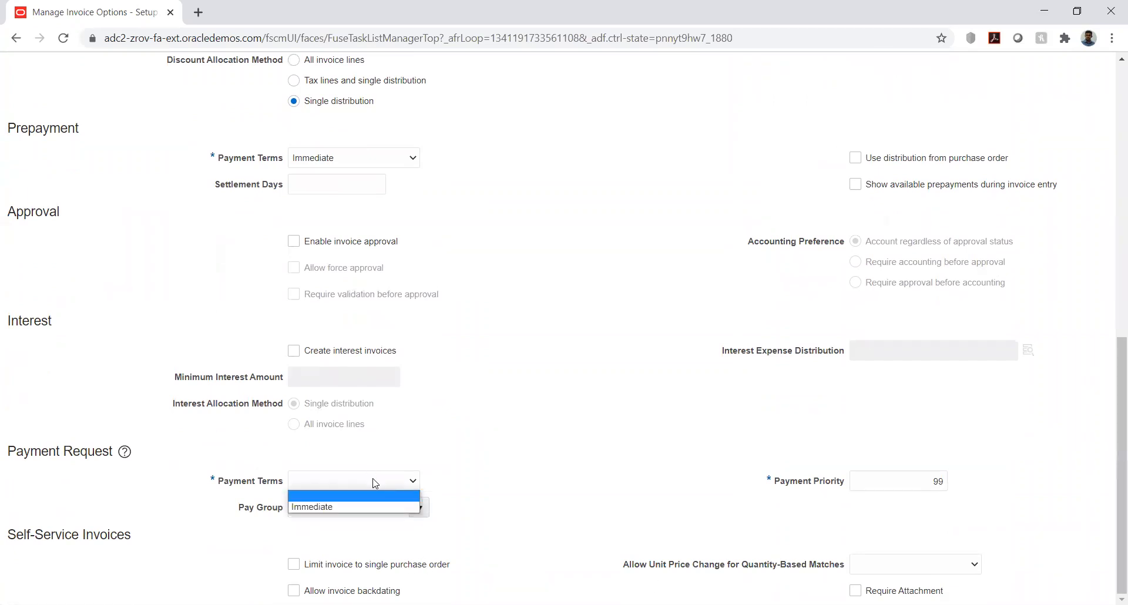
{"action": "left_click", "coordinate": [370, 509]}
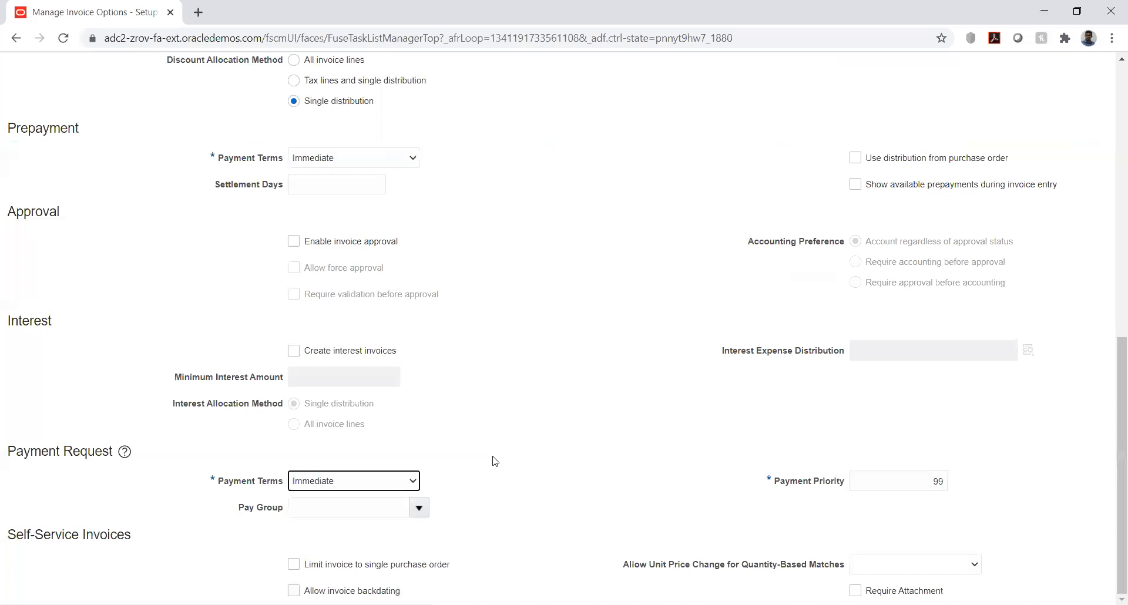
{"action": "left_click", "coordinate": [522, 405]}
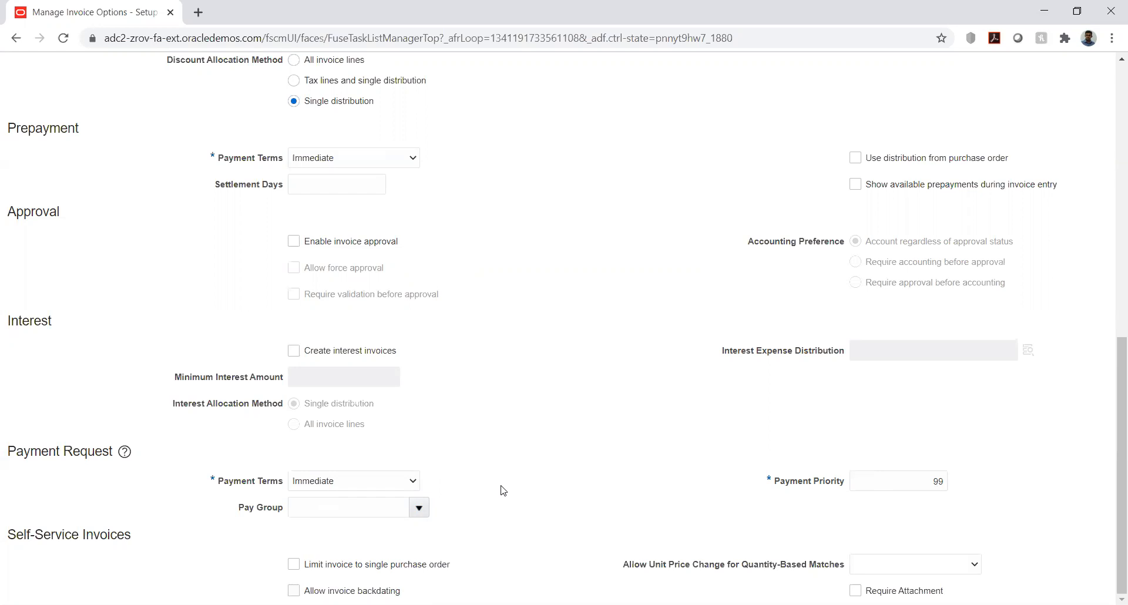
{"action": "left_click", "coordinate": [419, 508]}
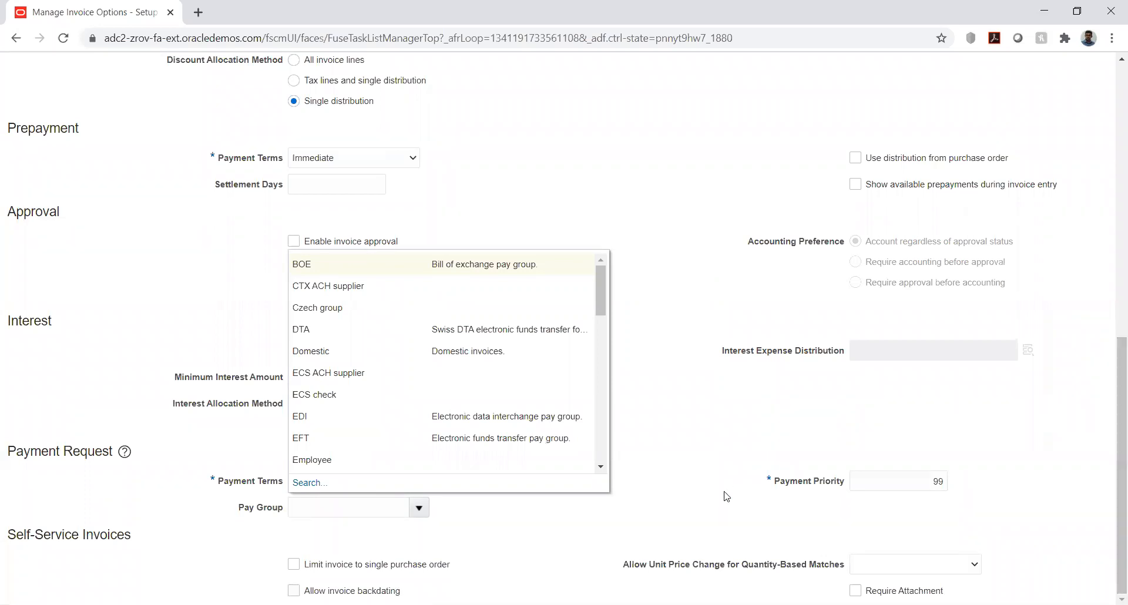
{"action": "left_click", "coordinate": [540, 524]}
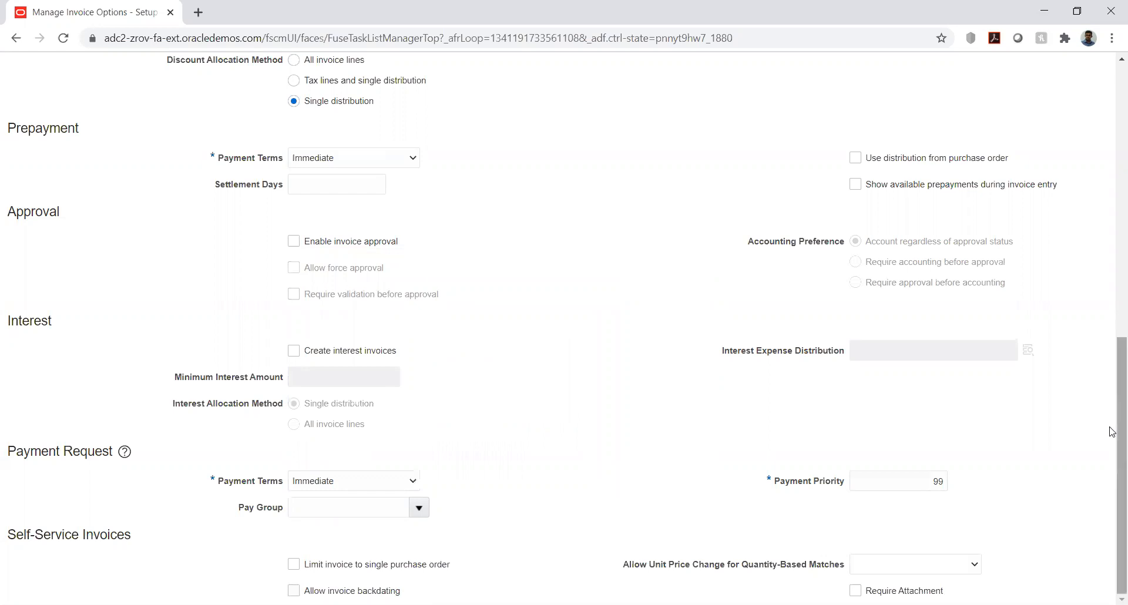
In the Invoice Entry section, set the Invoice Currency to USD - US Dollar and the Payment Currency to INR - Indian Rupee.
{"action": "left_click_drag", "start_coordinate": [1112, 431], "coordinate": [1096, 164]}
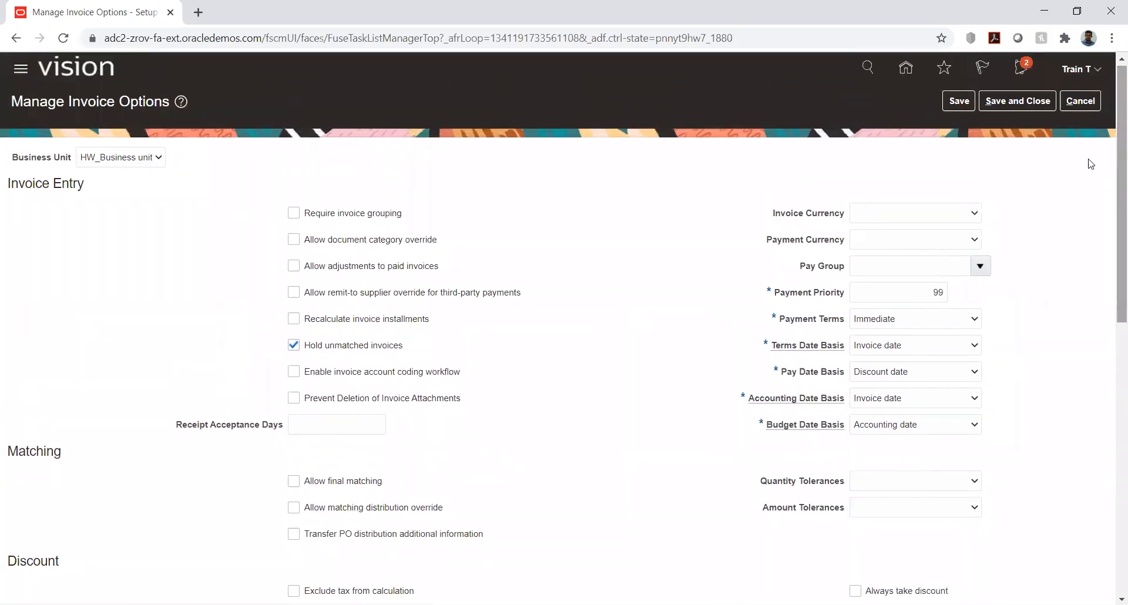
{"action": "left_click", "coordinate": [926, 218]}
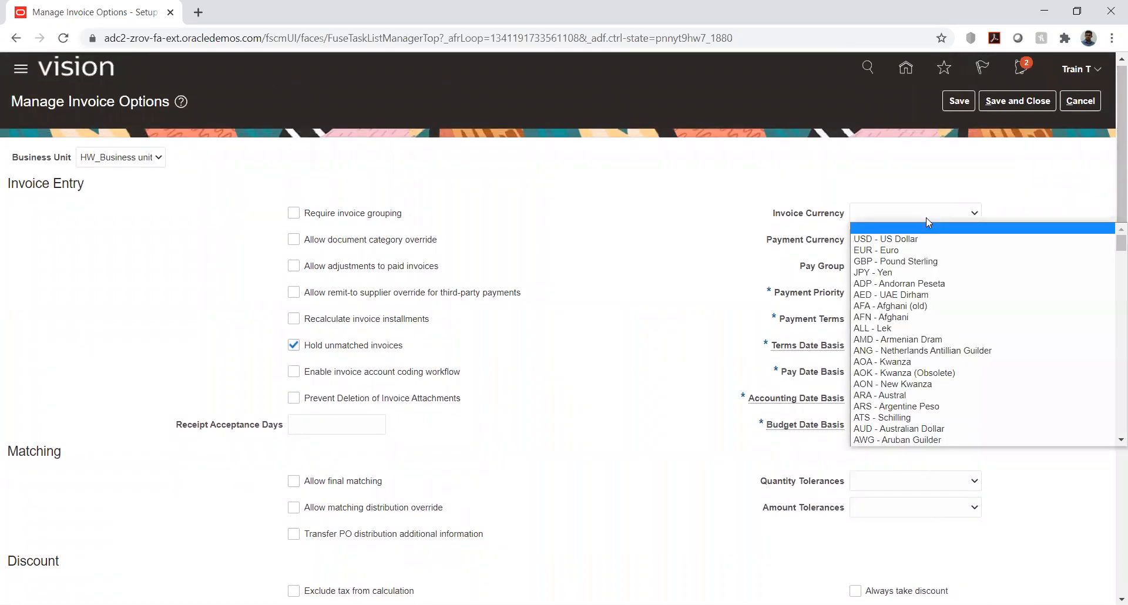
{"action": "left_click", "coordinate": [920, 237]}
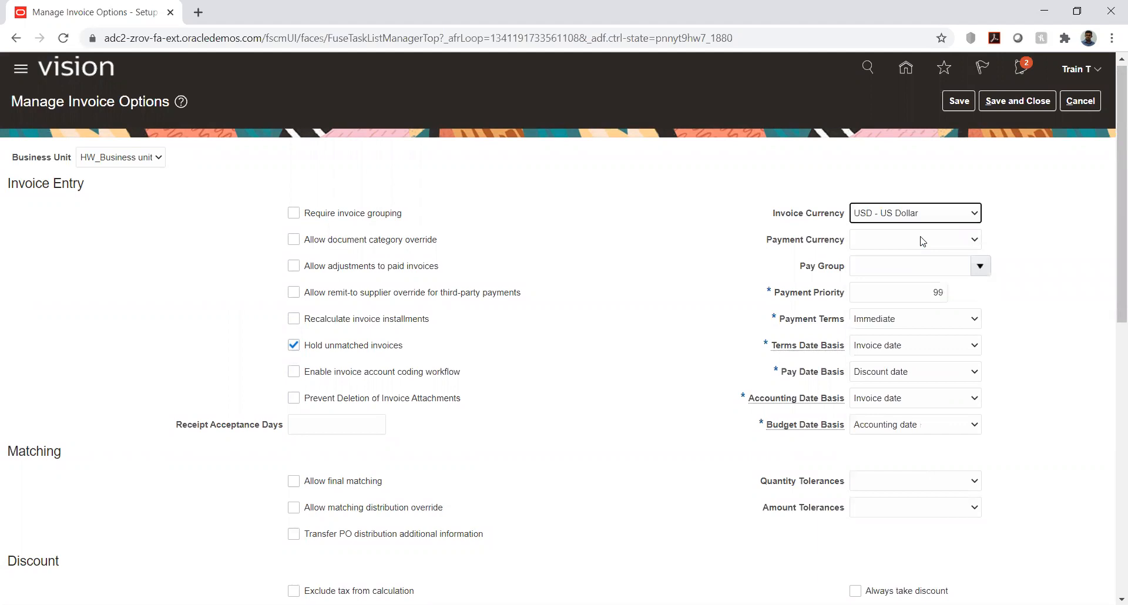
{"action": "left_click", "coordinate": [921, 239]}
{"action": "key", "text": "i"}
{"action": "key", "text": "Down"}
{"action": "key", "text": "Down"}
{"action": "key", "text": "Down"}
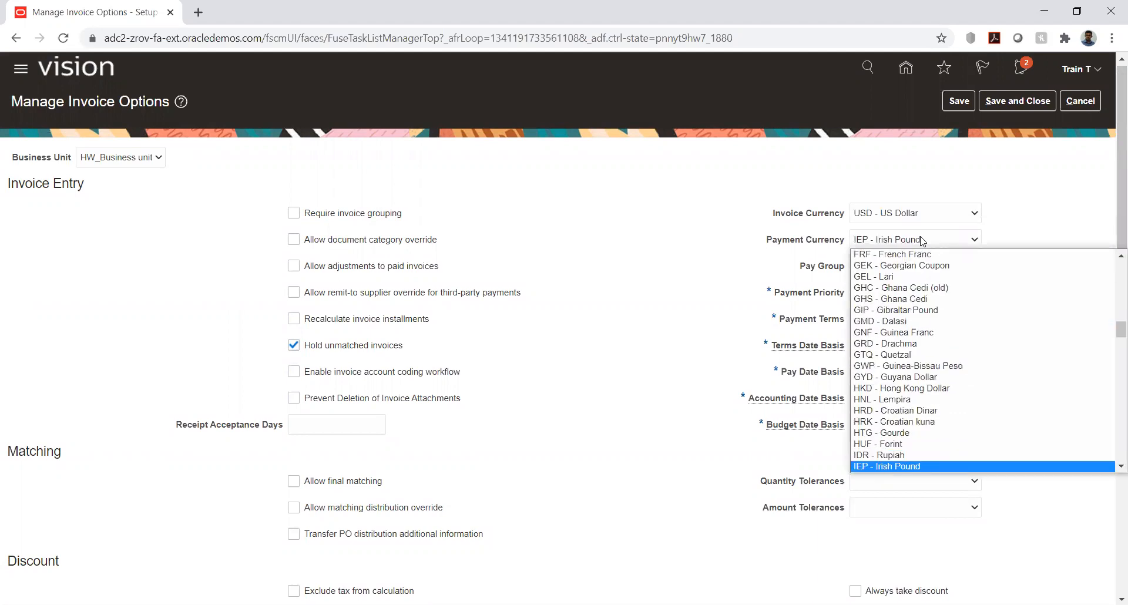
{"action": "key", "text": "Return"}
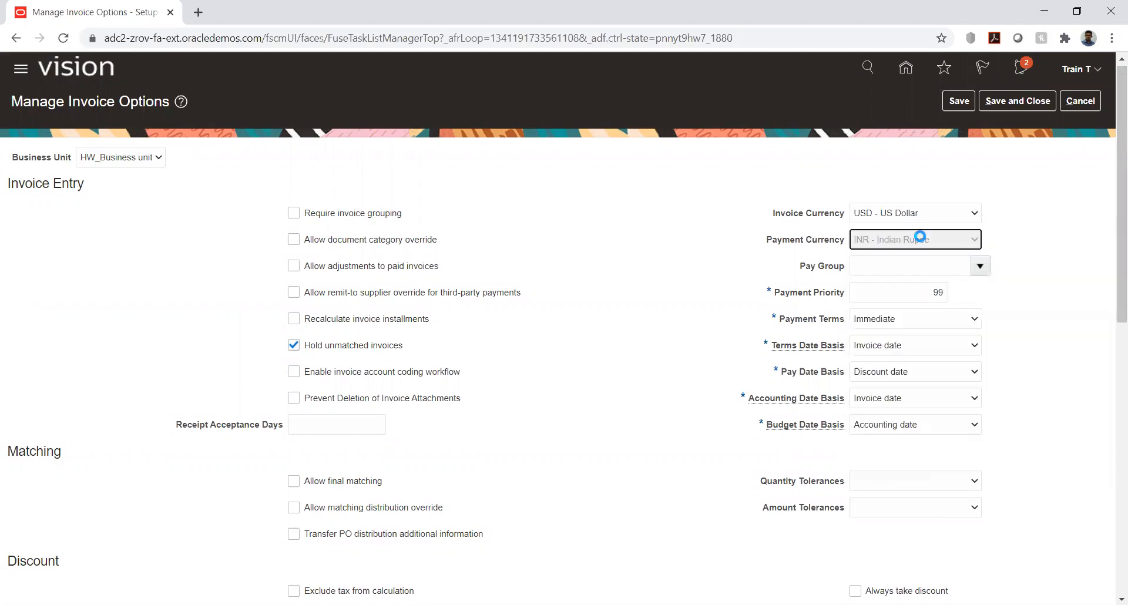
Set the Invoice Entry Pay Group to Domestic and turn off Hold unmatched invoices.
{"action": "left_click", "coordinate": [981, 267]}
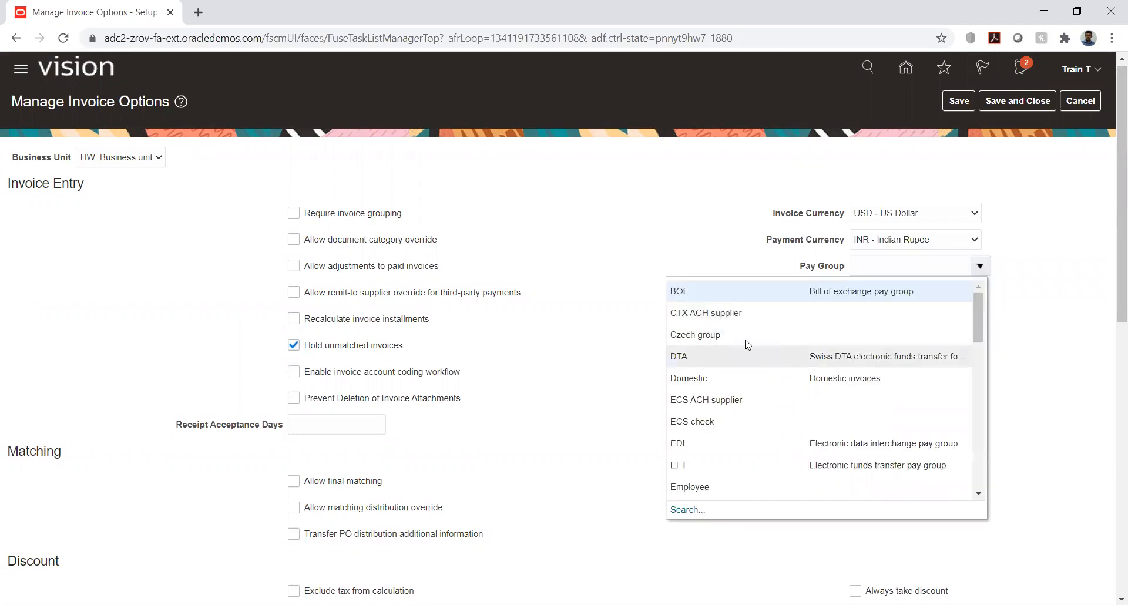
{"action": "left_click", "coordinate": [703, 376]}
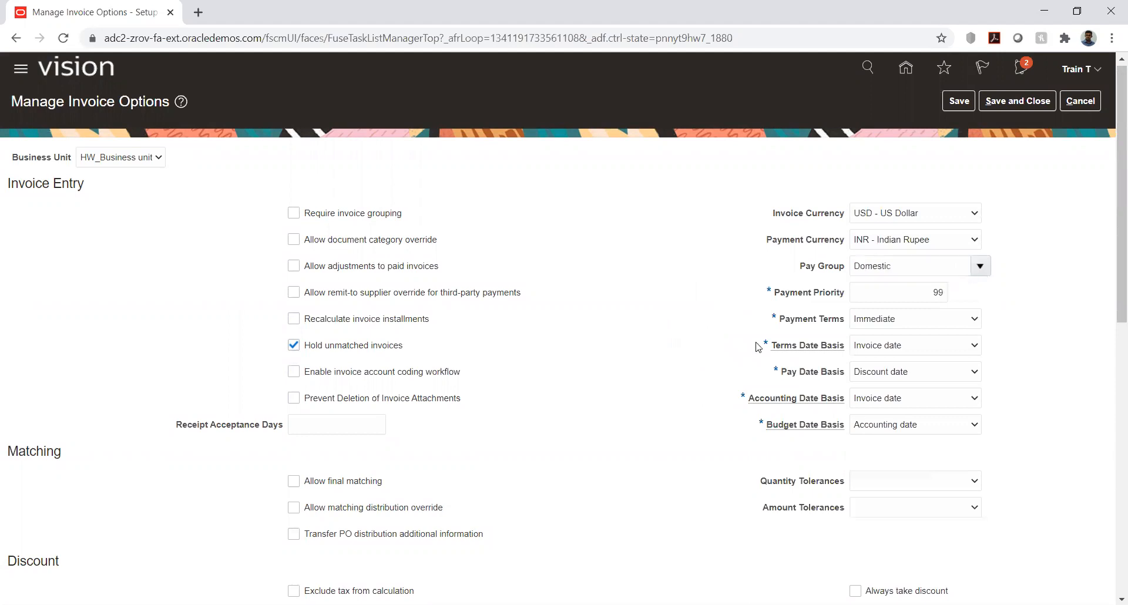
{"action": "scroll", "coordinate": [1112, 285], "scroll_direction": "down", "scroll_amount": 1}
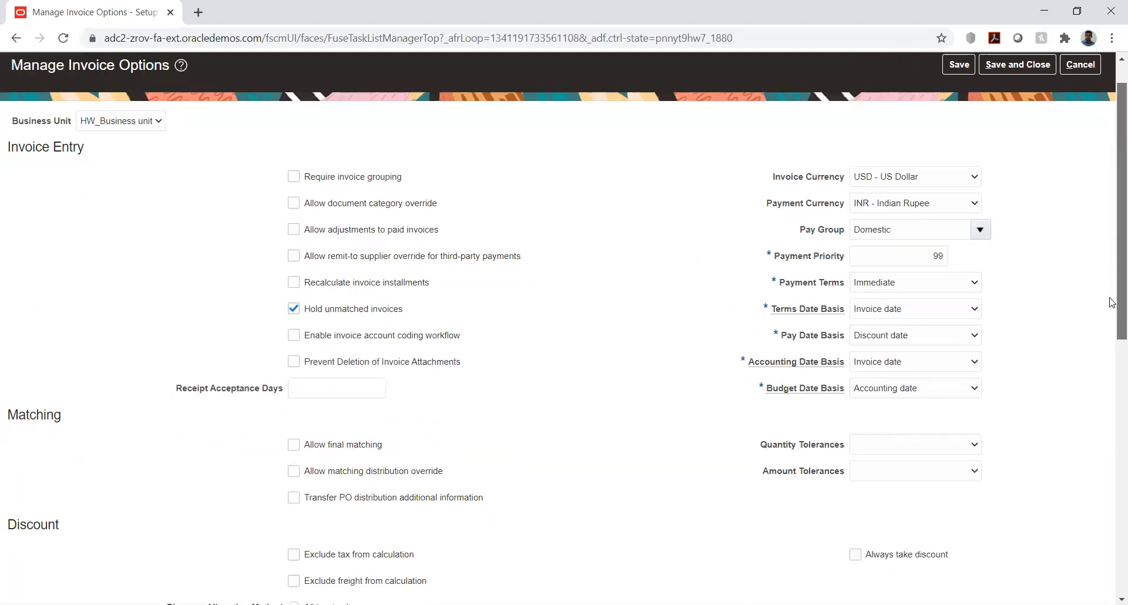
{"action": "left_click", "coordinate": [324, 311]}
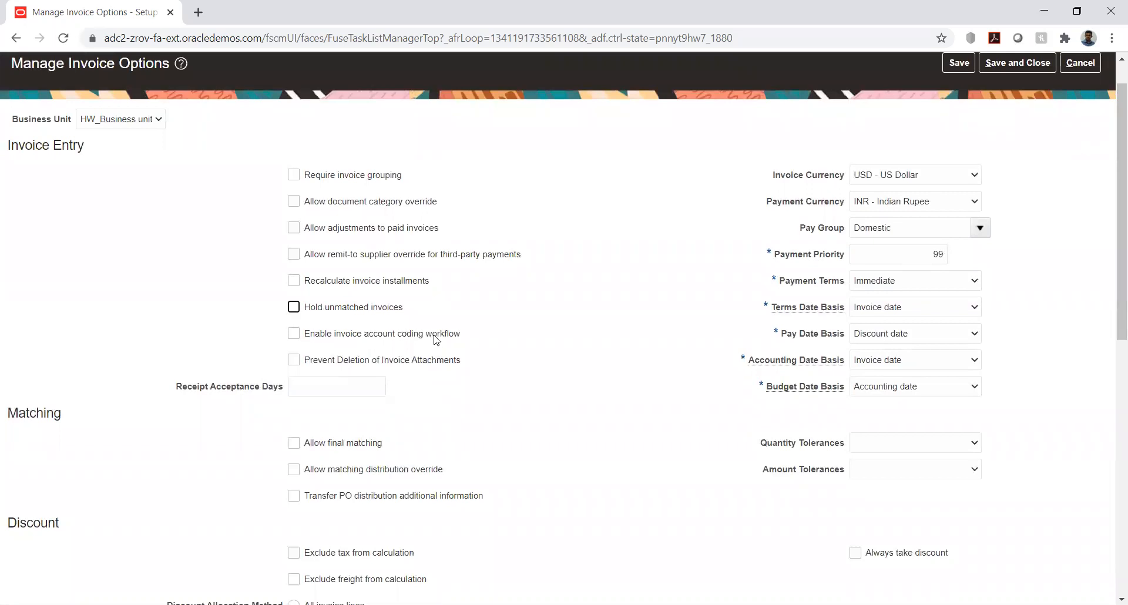
Check the Allow Unit Price Change for Quantity-Based Matches choices without selecting one, and review the invoice option sections for HW_Business unit.
{"action": "left_click_drag", "start_coordinate": [1112, 274], "coordinate": [1113, 531]}
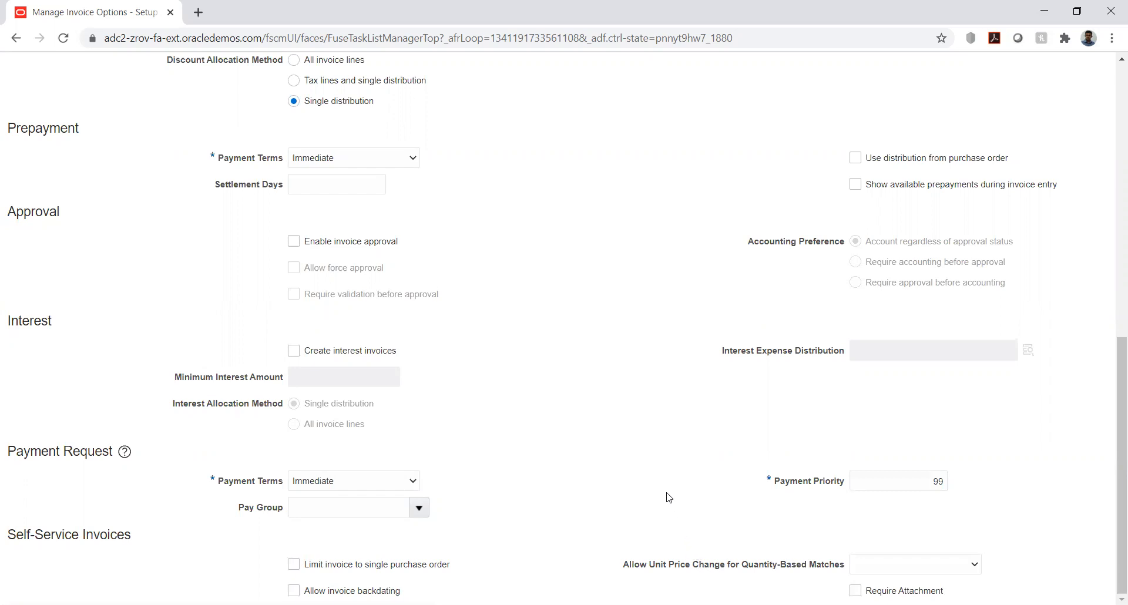
{"action": "left_click", "coordinate": [944, 571]}
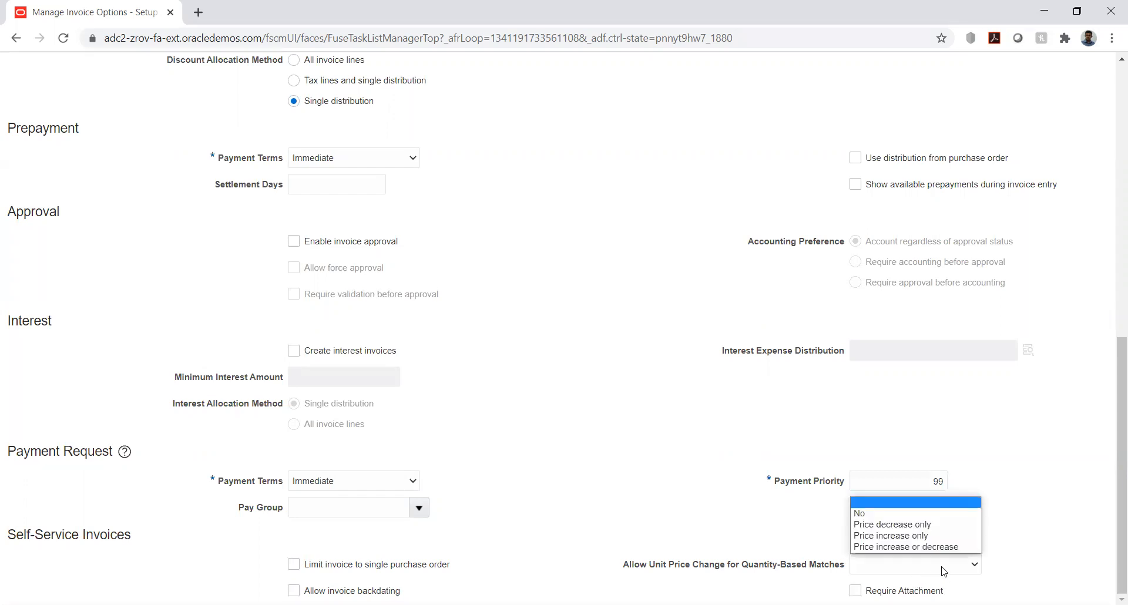
{"action": "left_click", "coordinate": [1051, 532]}
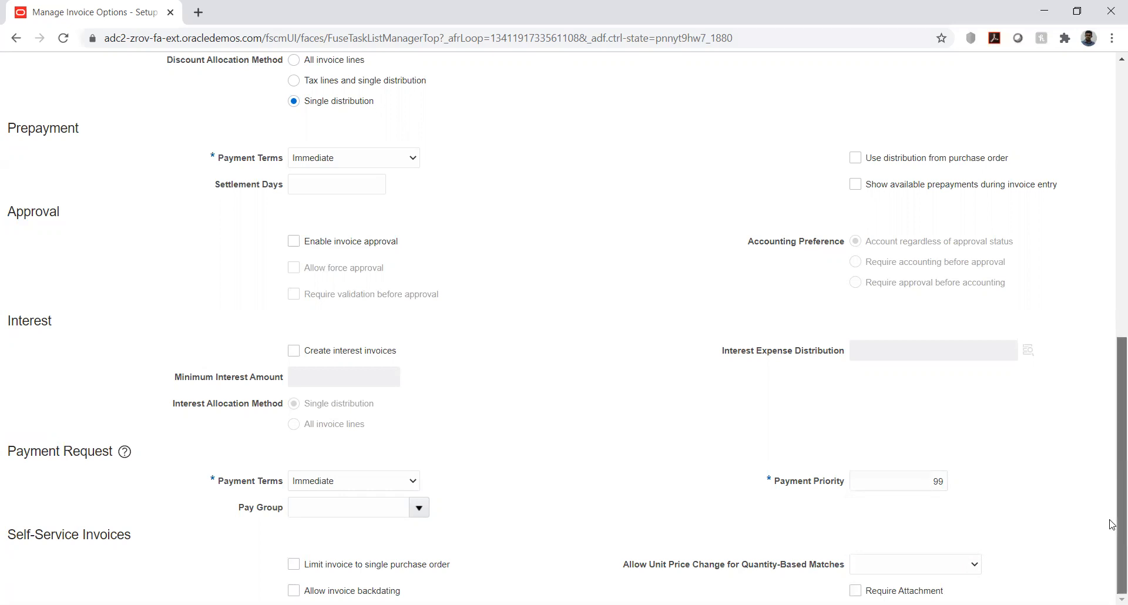
{"action": "scroll", "coordinate": [1112, 523], "scroll_direction": "up", "scroll_amount": 10}
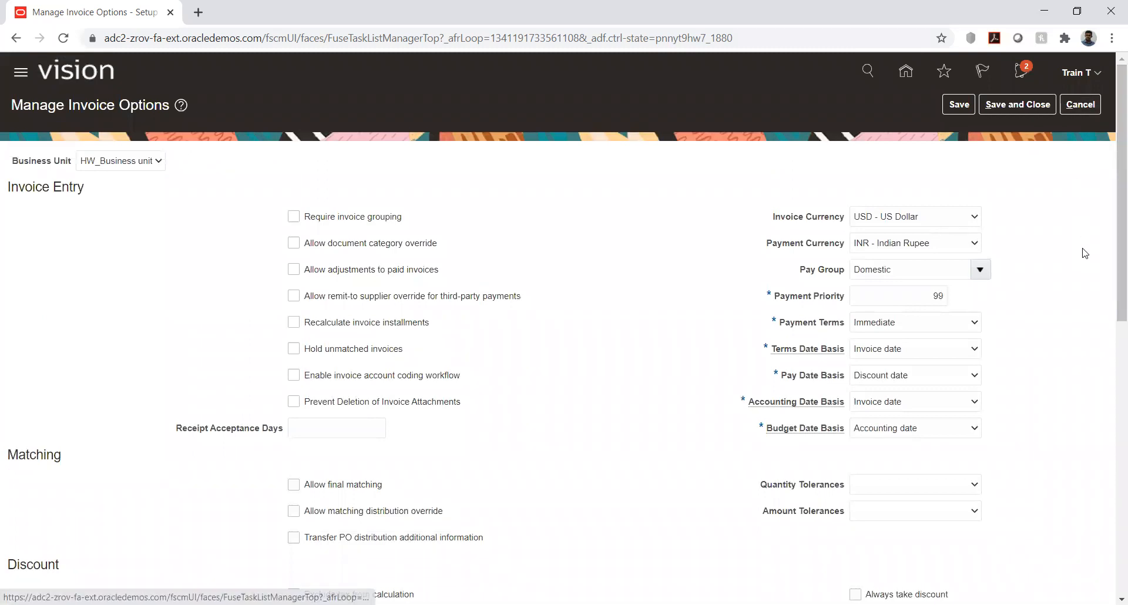
{"action": "scroll", "coordinate": [1094, 451], "scroll_direction": "down", "scroll_amount": 1}
{"action": "scroll", "coordinate": [1094, 451], "scroll_direction": "down", "scroll_amount": 12}
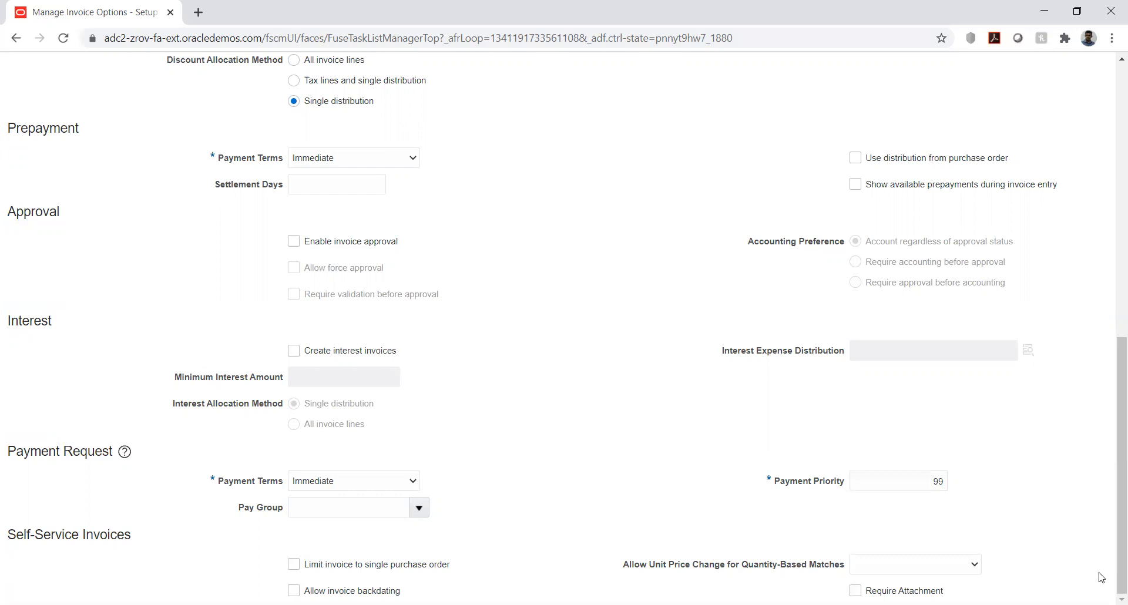
{"action": "scroll", "coordinate": [977, 431], "scroll_direction": "up", "scroll_amount": 9}
{"action": "scroll", "coordinate": [992, 417], "scroll_direction": "up", "scroll_amount": 1}
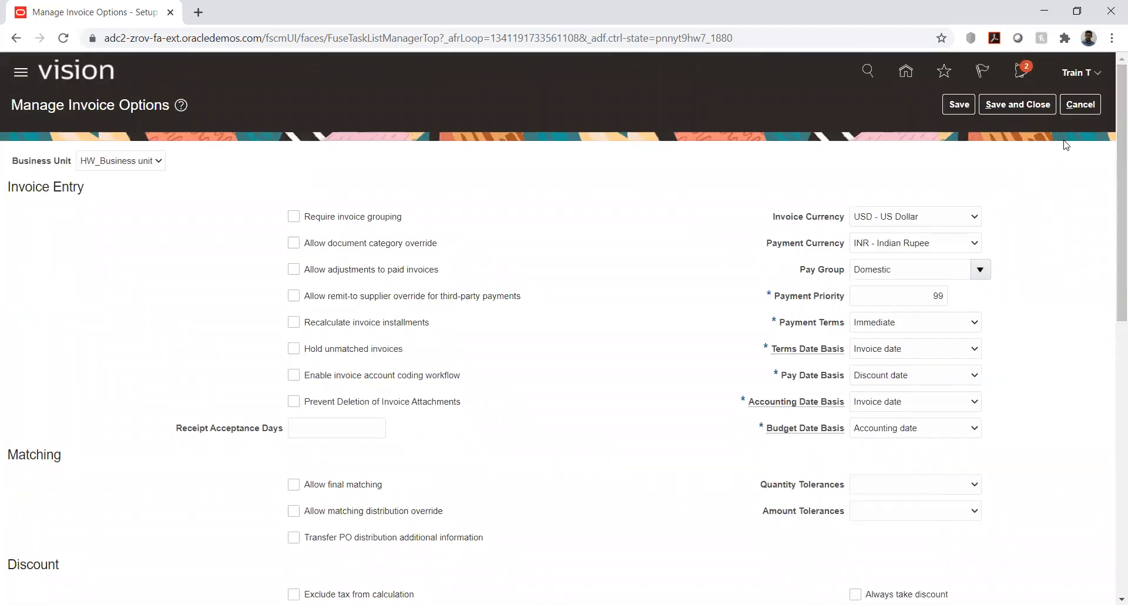
Discard the invoice option changes and select the Manage Payment Options task in the HW Implementation task list.
{"action": "left_click", "coordinate": [1077, 106]}
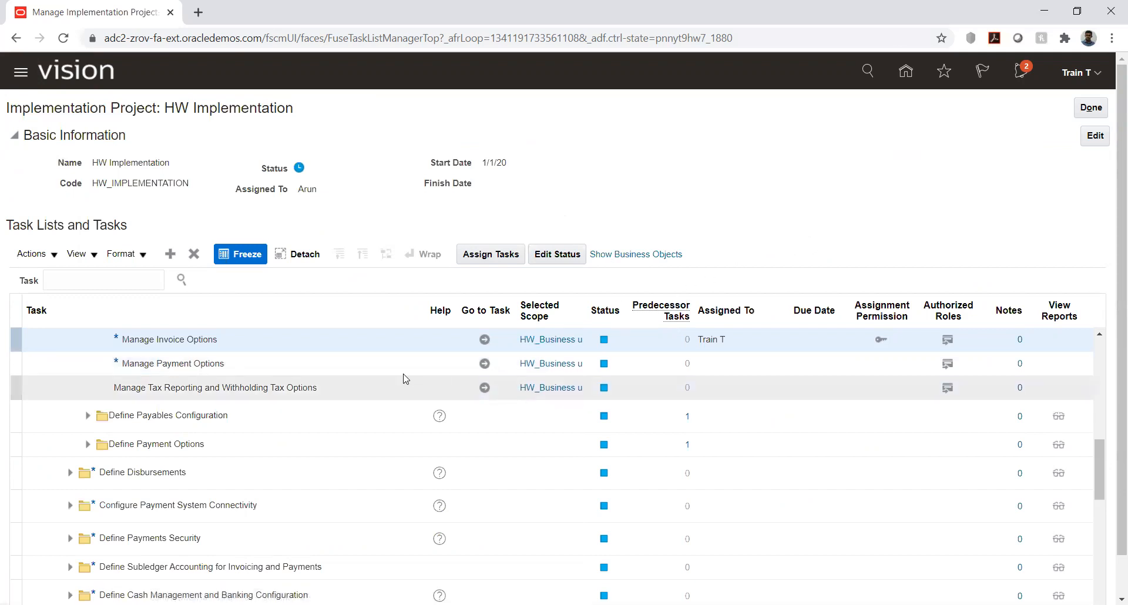
{"action": "left_click", "coordinate": [192, 364]}
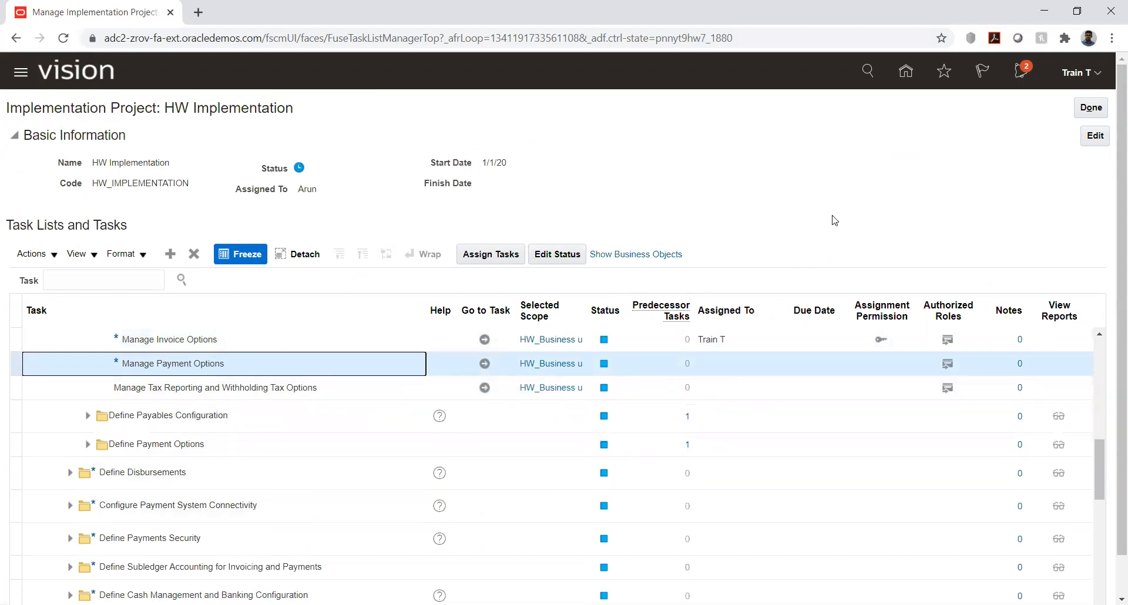
{"action": "left_click", "coordinate": [832, 218]}
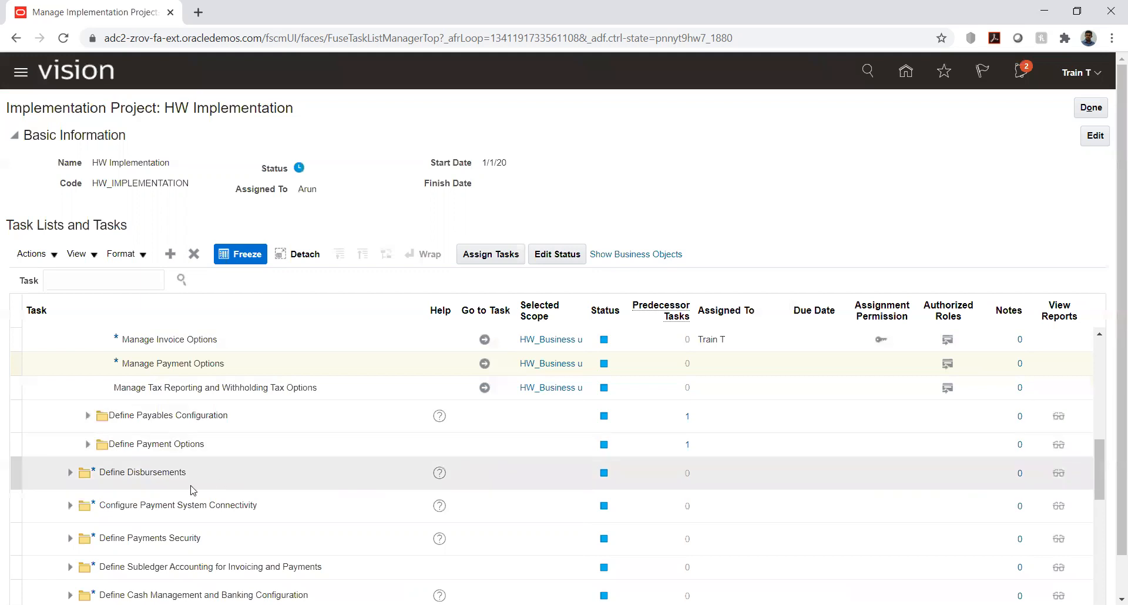